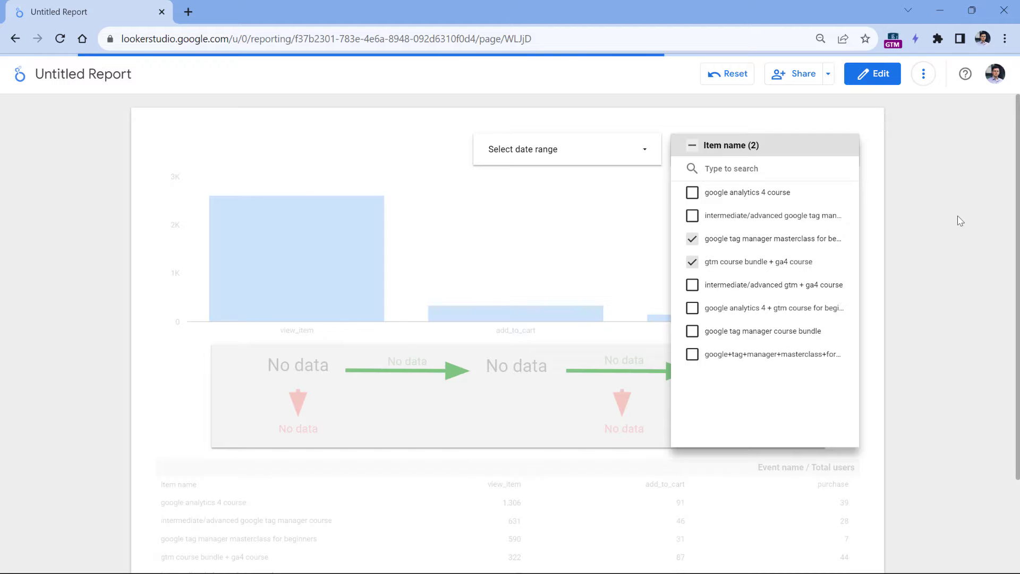
pyautogui.click(923, 225)
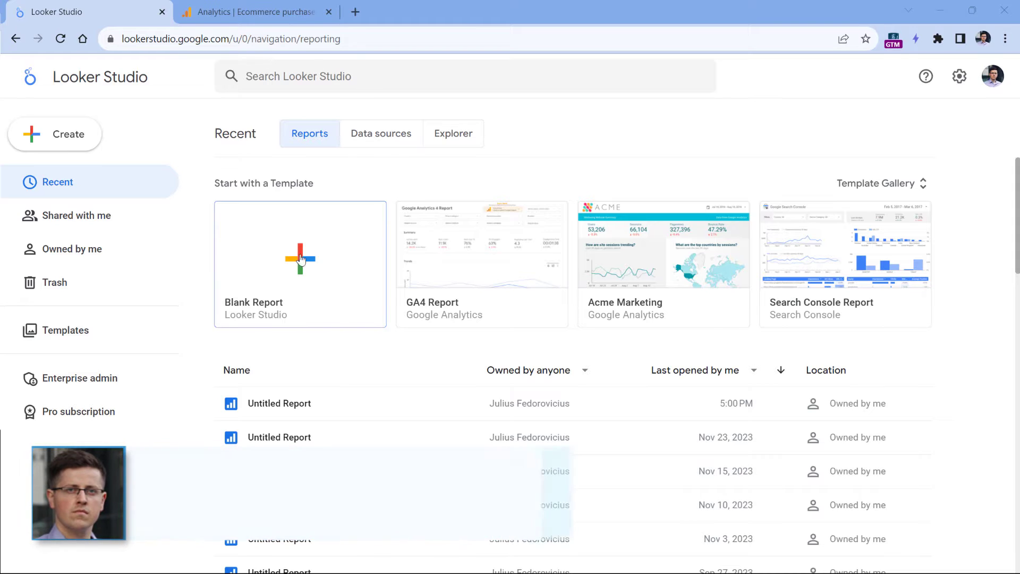
# Create a blank report and connect it to the analyticsmania.com GA4 property of the Analytics Mania account through the Google Analytics connector
pyautogui.click(301, 265)
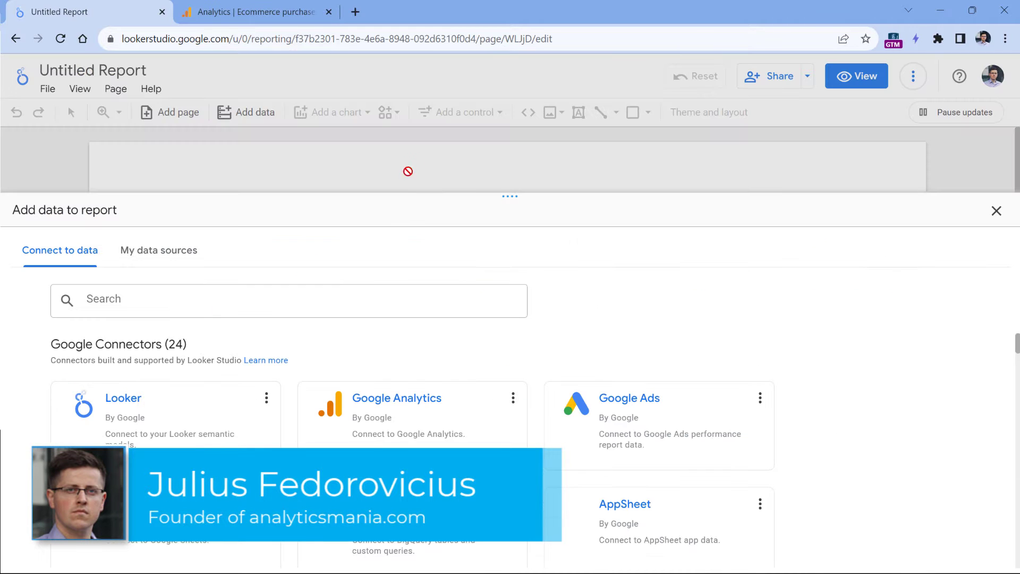
pyautogui.click(403, 345)
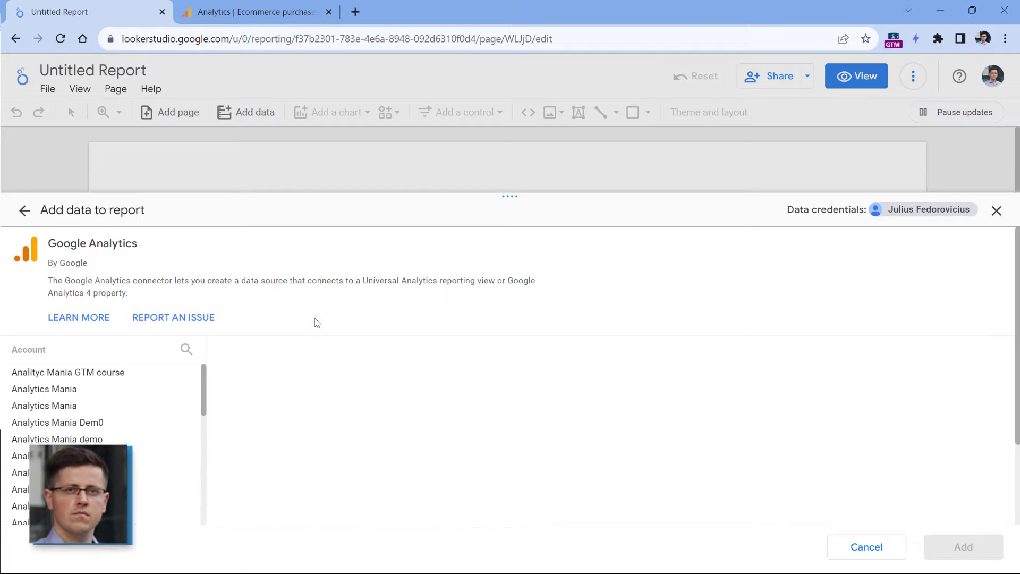
pyautogui.click(44, 388)
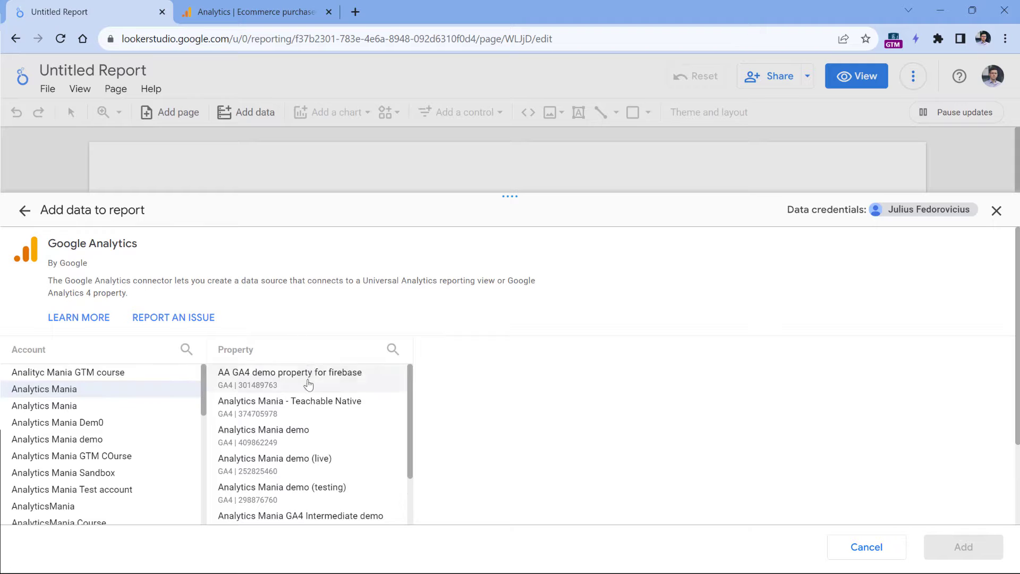
pyautogui.scroll(-3, 319, 372)
pyautogui.click(313, 460)
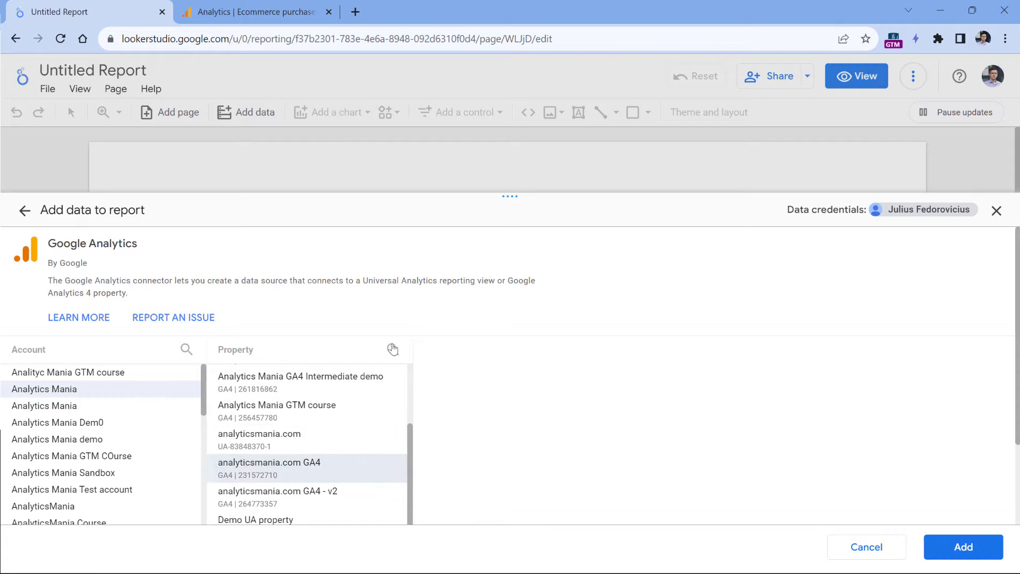
pyautogui.click(961, 546)
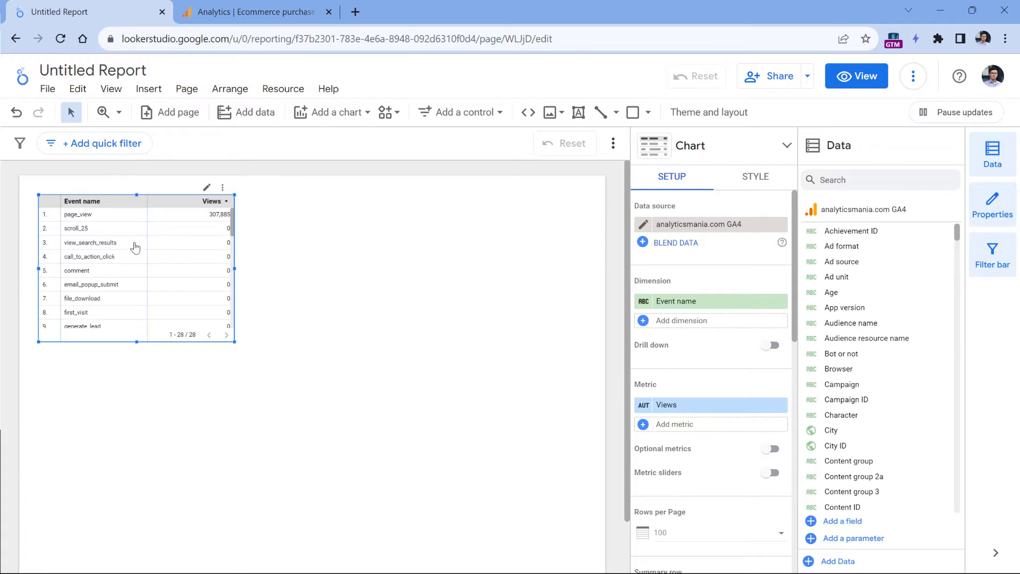
# Start a new filter for the event name table and name it "incl - ecommerce events"
pyautogui.scroll(-8, 717, 314)
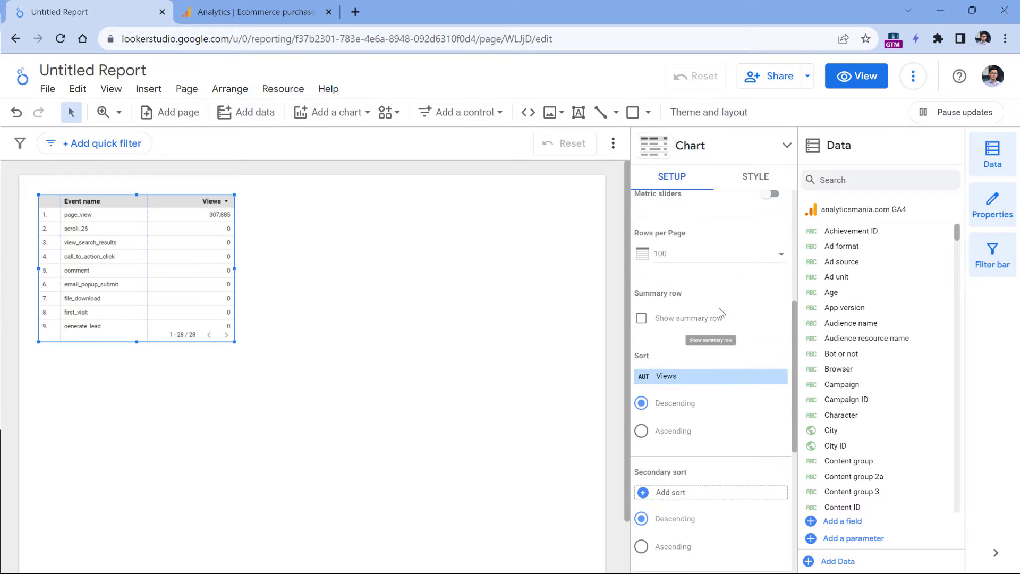
pyautogui.scroll(-2, 708, 480)
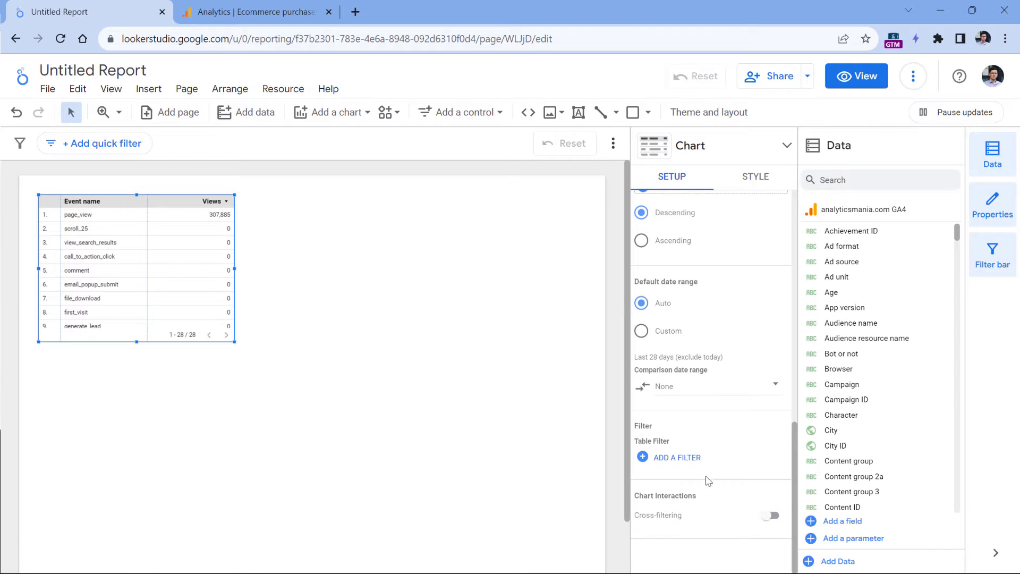
pyautogui.click(676, 458)
pyautogui.click(122, 346)
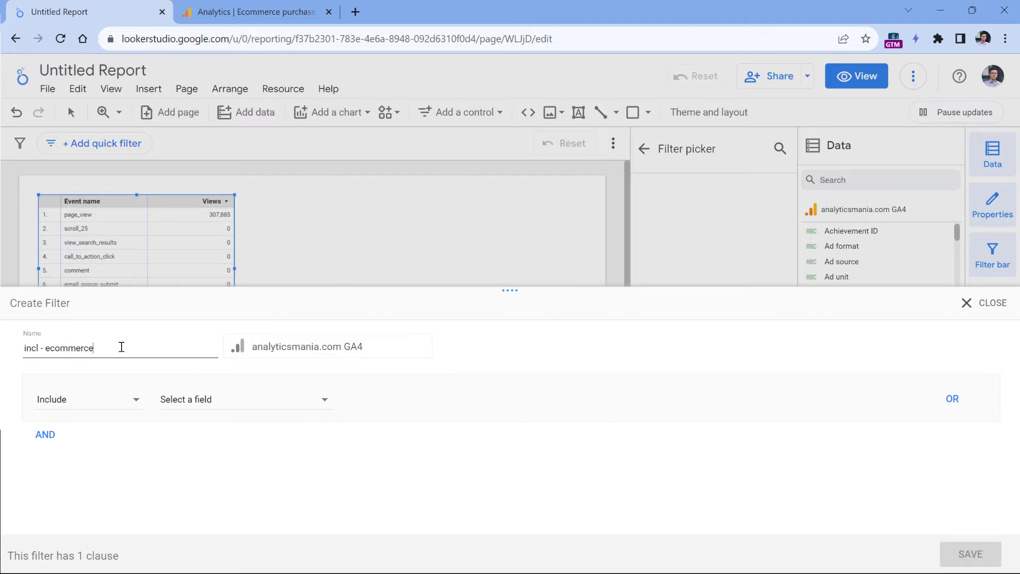
# Set the filter to include Event name with RegExp Match and the value view_item|add_to_cart|purchase
pyautogui.click(221, 400)
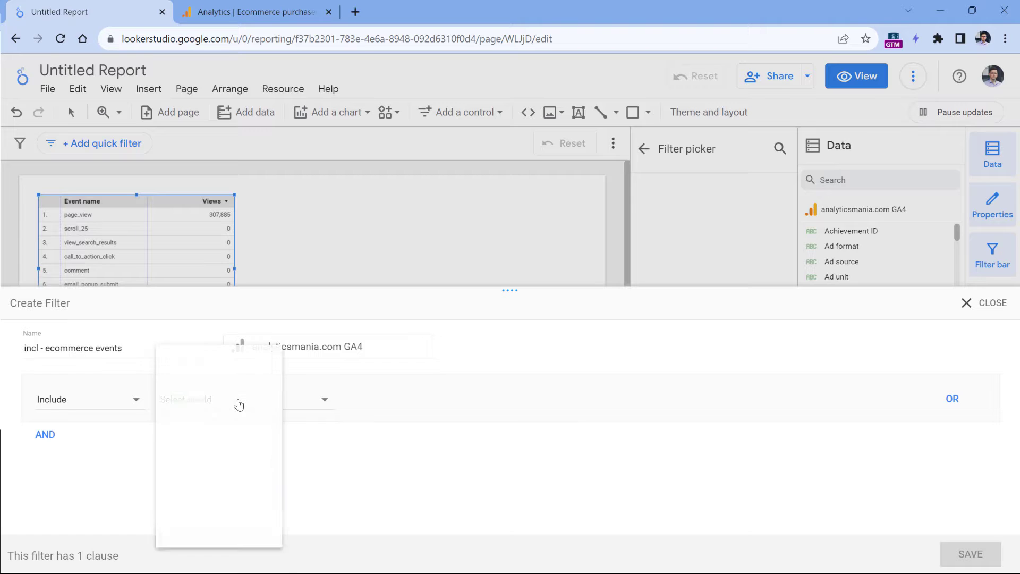
pyautogui.write('event')
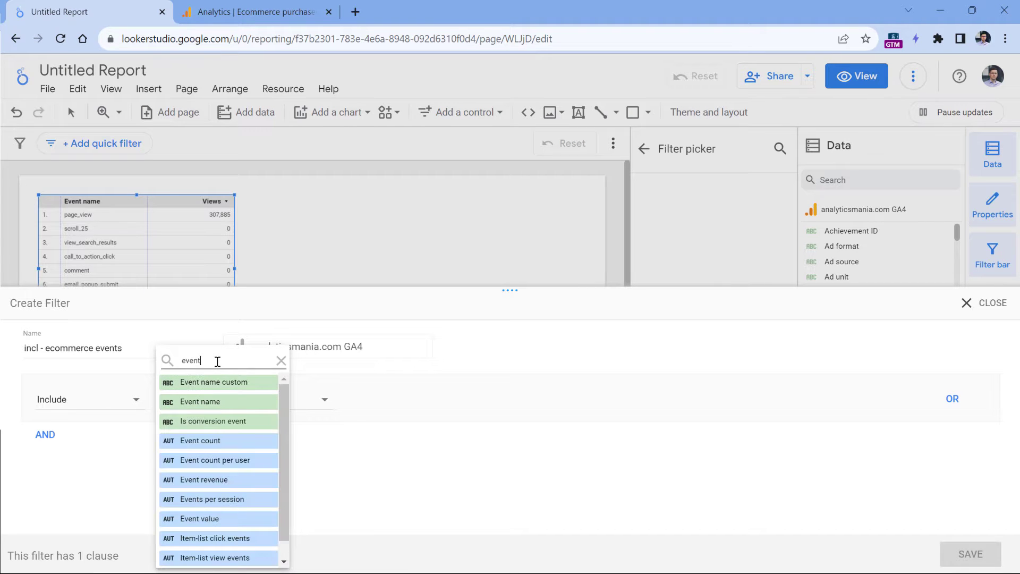
pyautogui.click(215, 402)
pyautogui.click(392, 399)
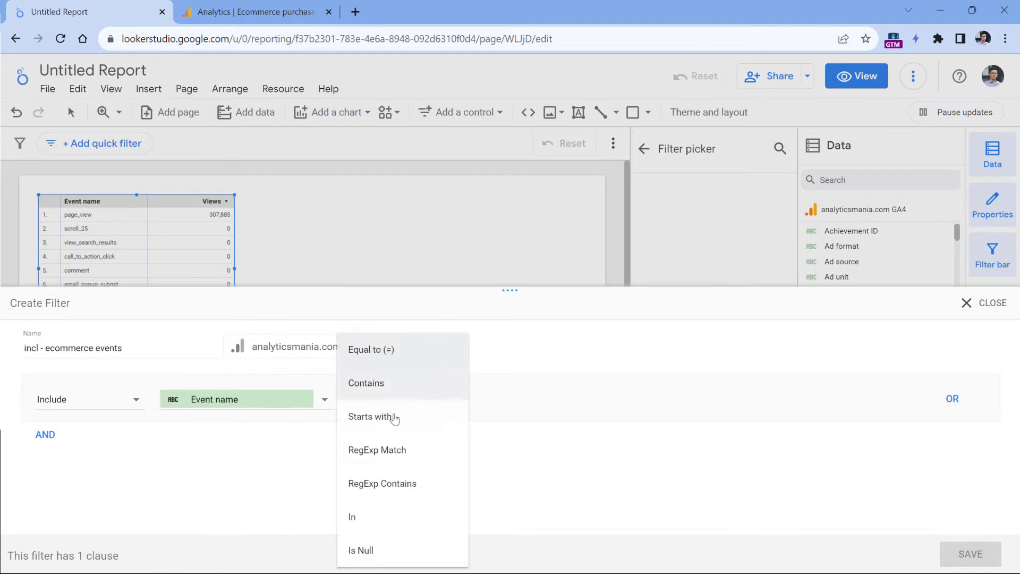
pyautogui.click(401, 451)
pyautogui.click(513, 404)
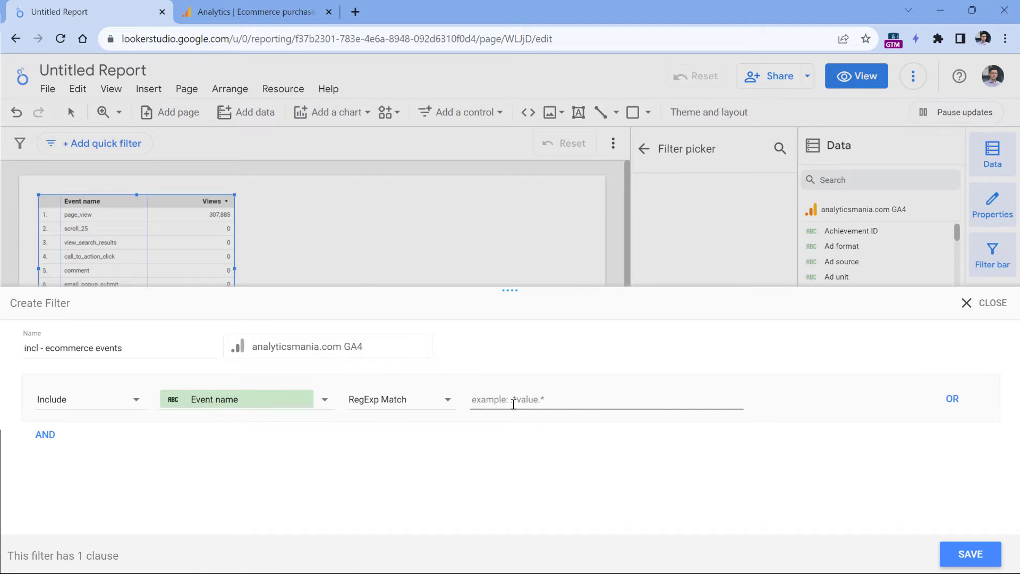
pyautogui.write('view_item|add_to_cart|purchase')
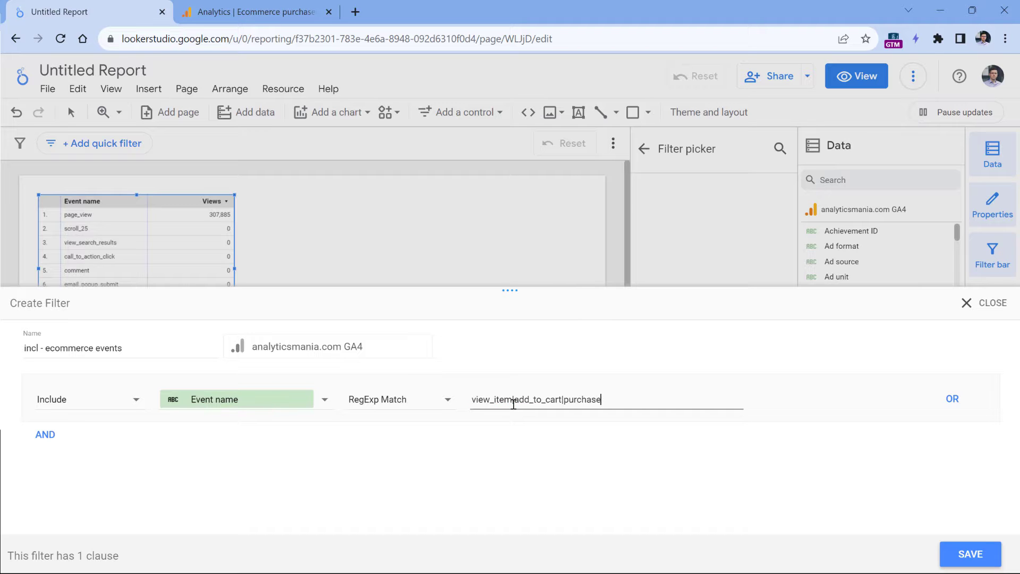
# Check the Ecommerce purchases report in Google Analytics, then return to the Looker Studio report and save the filter
pyautogui.hotkey('ctrl', 'a')
pyautogui.click(250, 12)
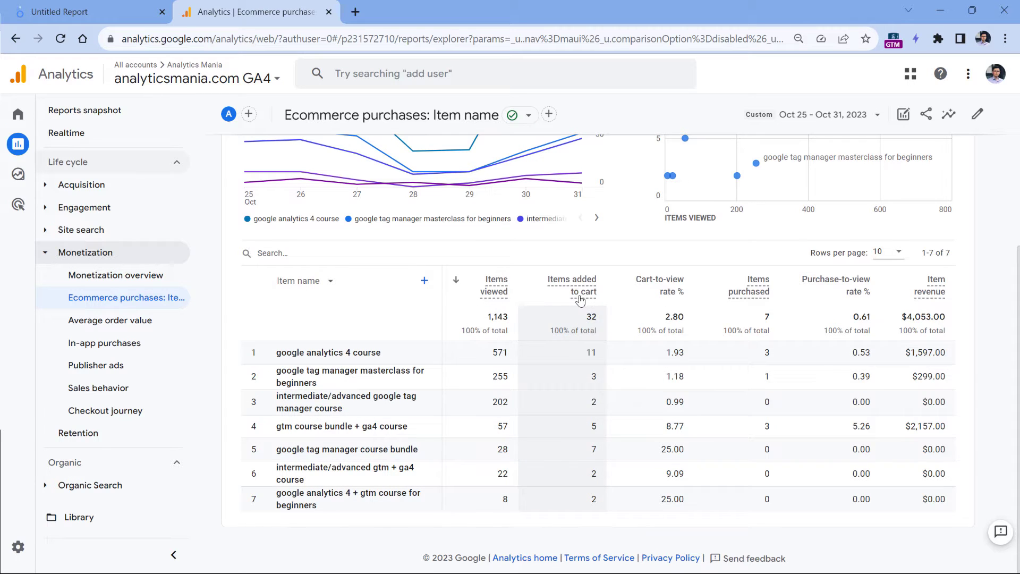
pyautogui.hotkey('ctrl', 'pageup')
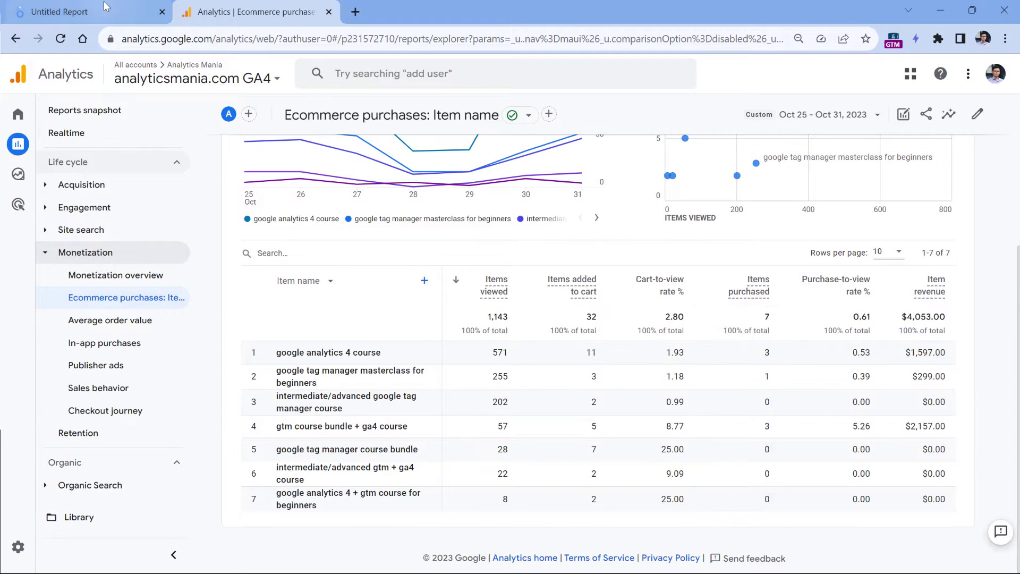
pyautogui.click(977, 553)
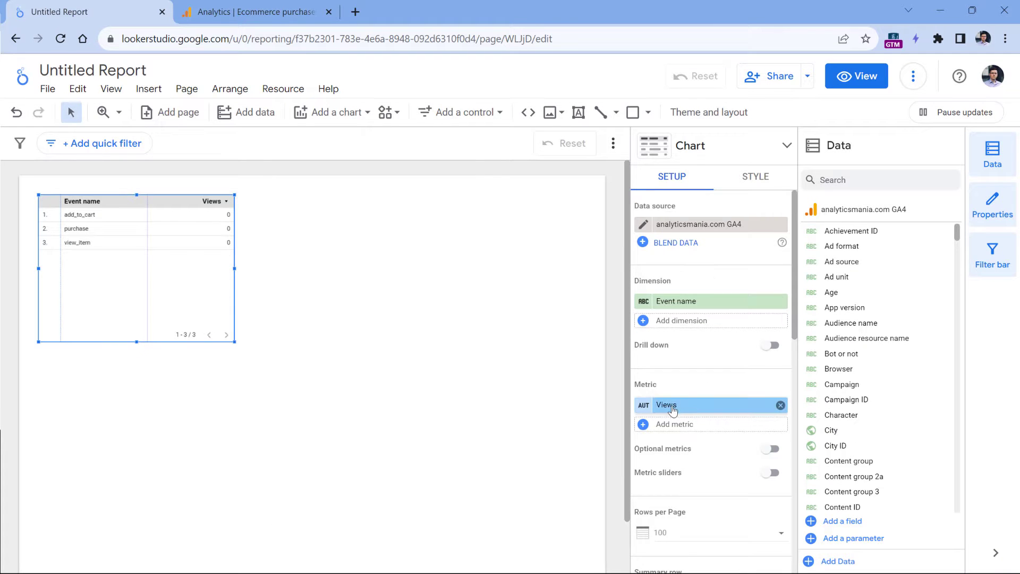
# Replace the table's Views metric with Total users
pyautogui.click(780, 405)
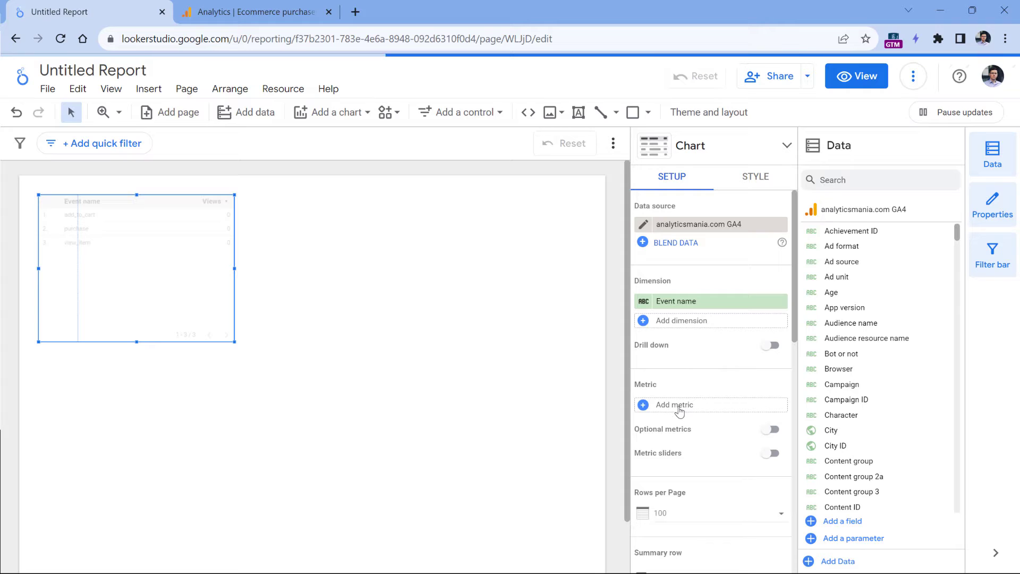
pyautogui.click(678, 407)
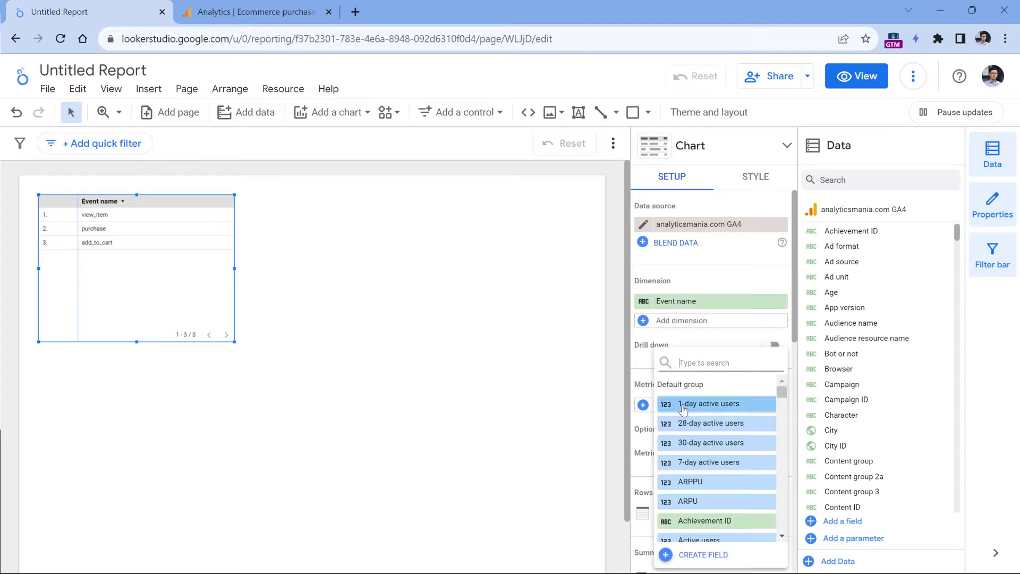
pyautogui.write('total user')
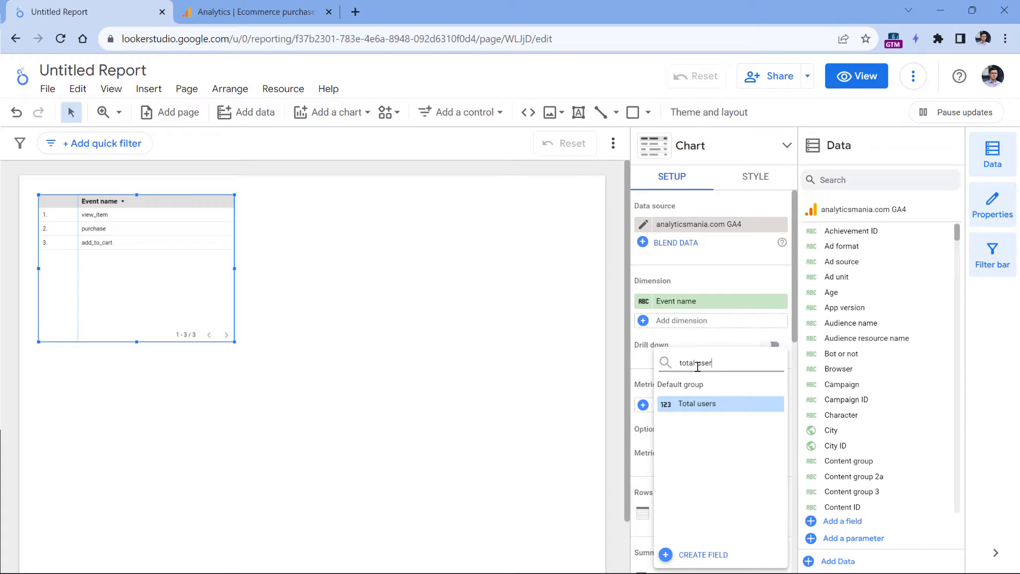
pyautogui.click(697, 403)
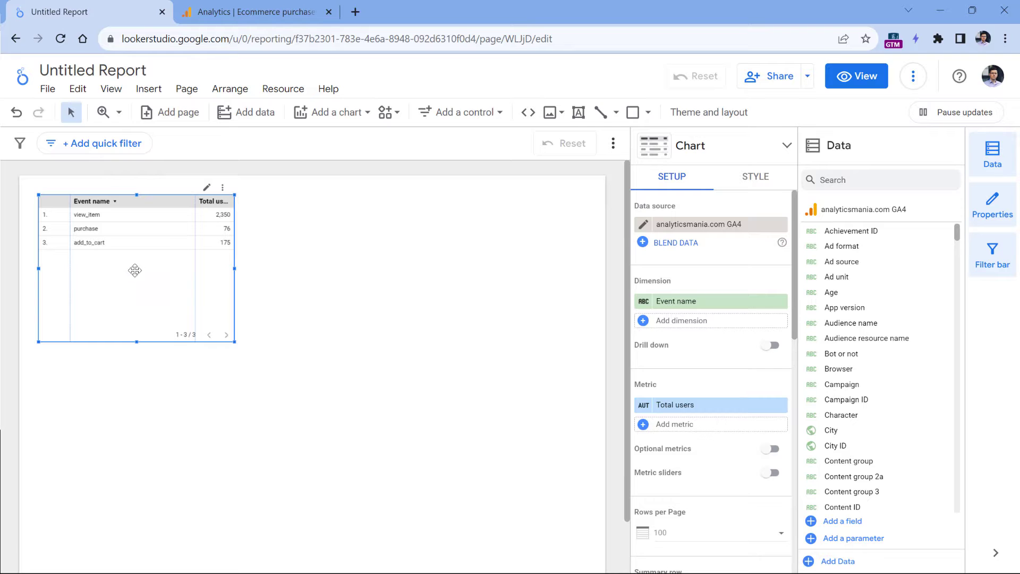
# Convert the table to a column chart and widen it to nearly the full width of the page
pyautogui.click(787, 148)
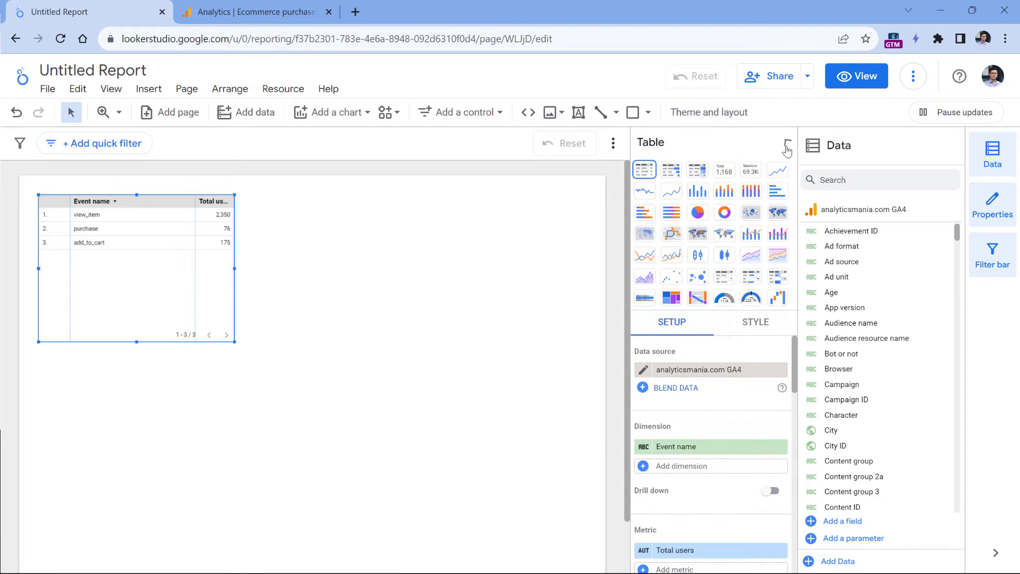
pyautogui.click(688, 196)
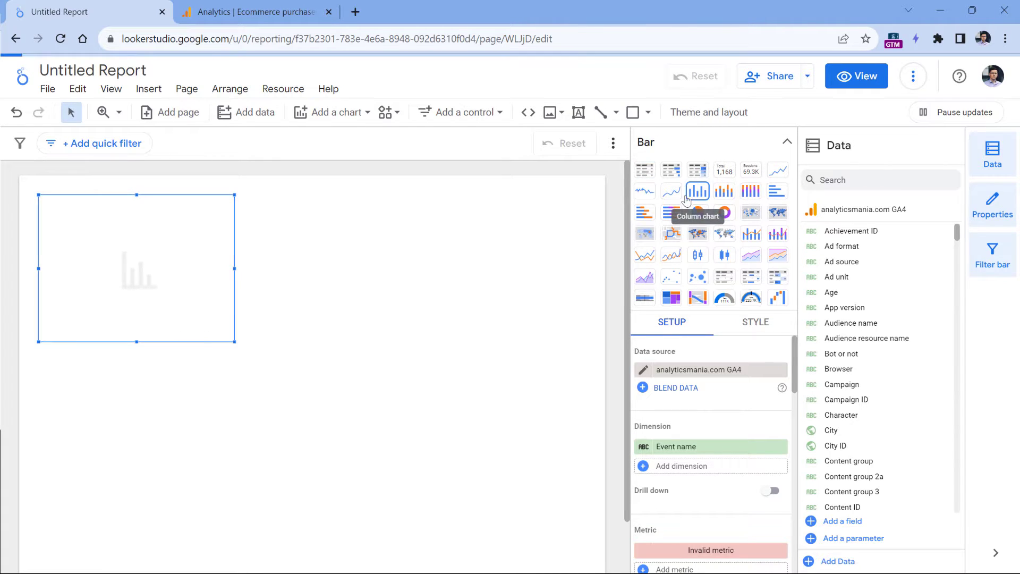
pyautogui.moveTo(235, 341); pyautogui.dragTo(587, 346)
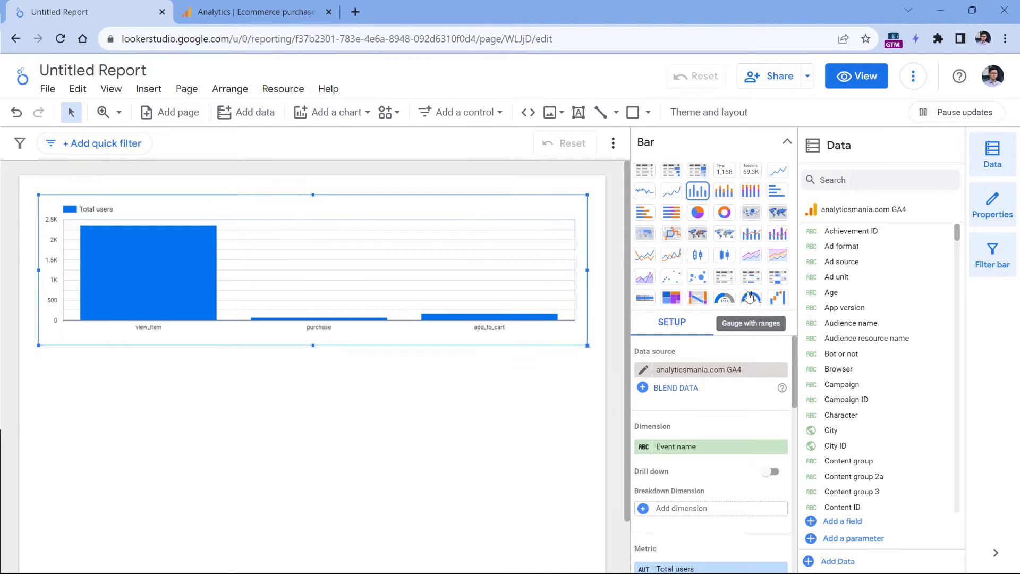
# Set the column chart's legend to None and hide its grid lines
pyautogui.click(747, 329)
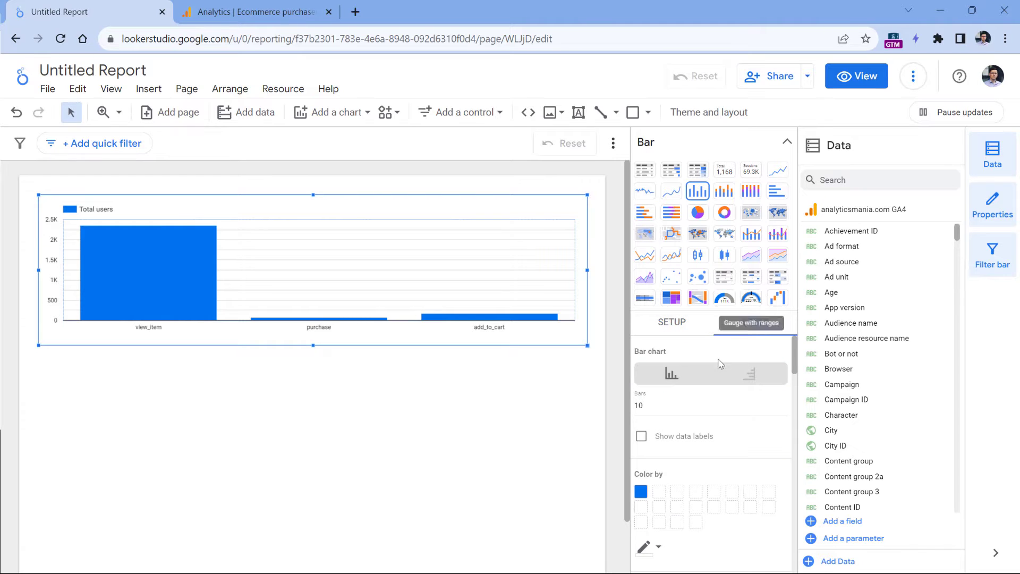
pyautogui.scroll(-10, 720, 363)
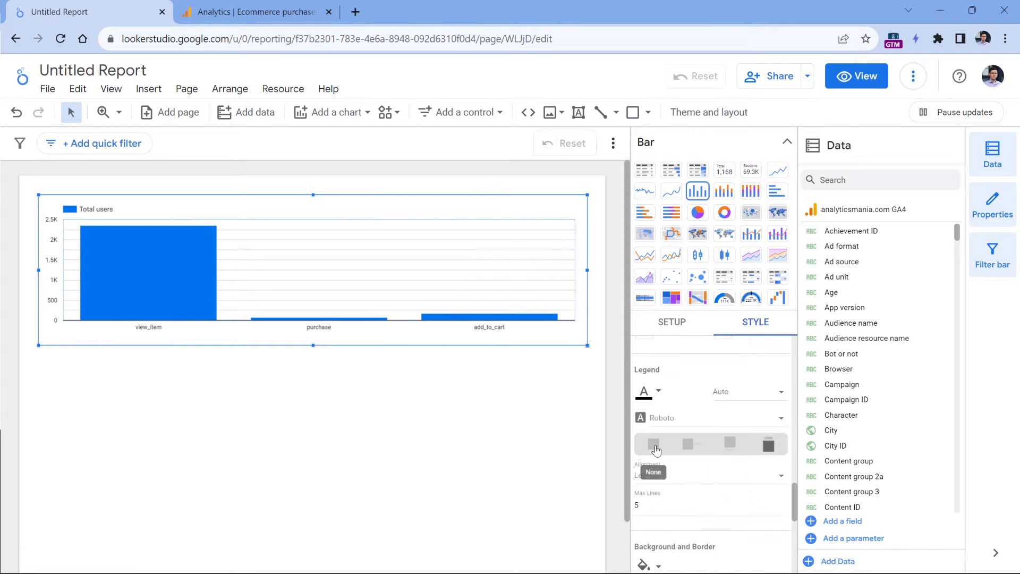
pyautogui.click(655, 447)
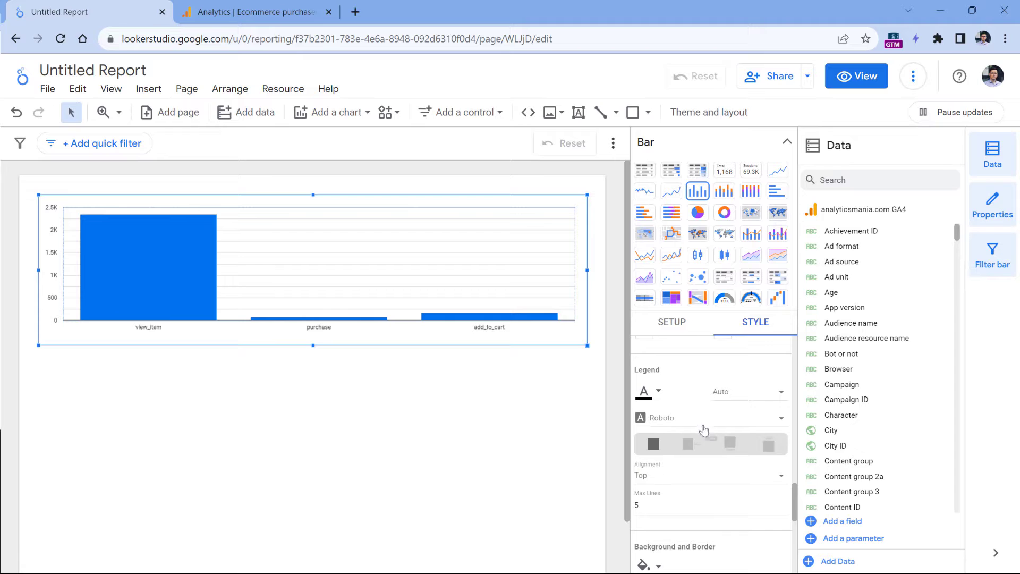
pyautogui.scroll(5, 711, 417)
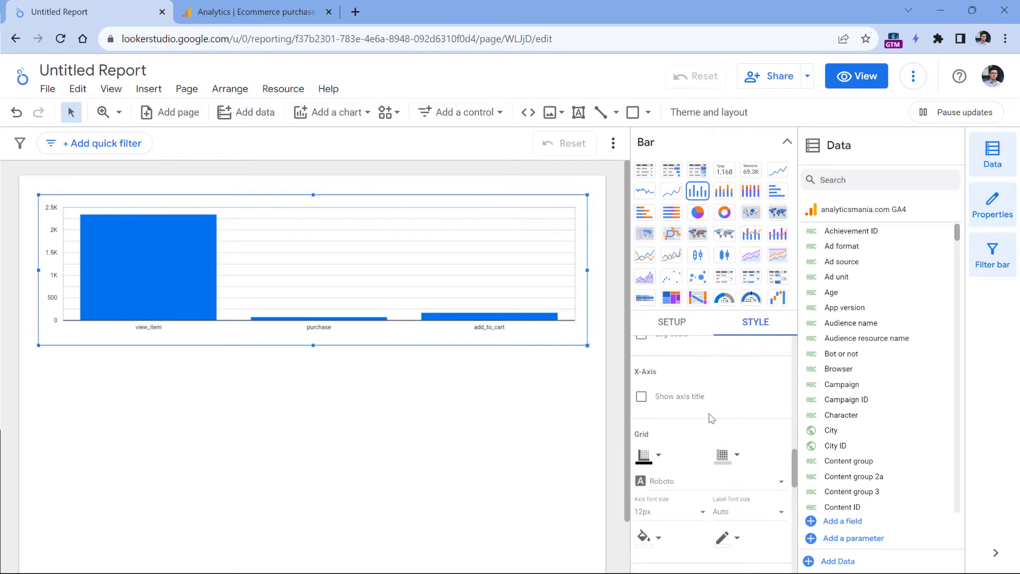
pyautogui.click(728, 456)
pyautogui.click(886, 339)
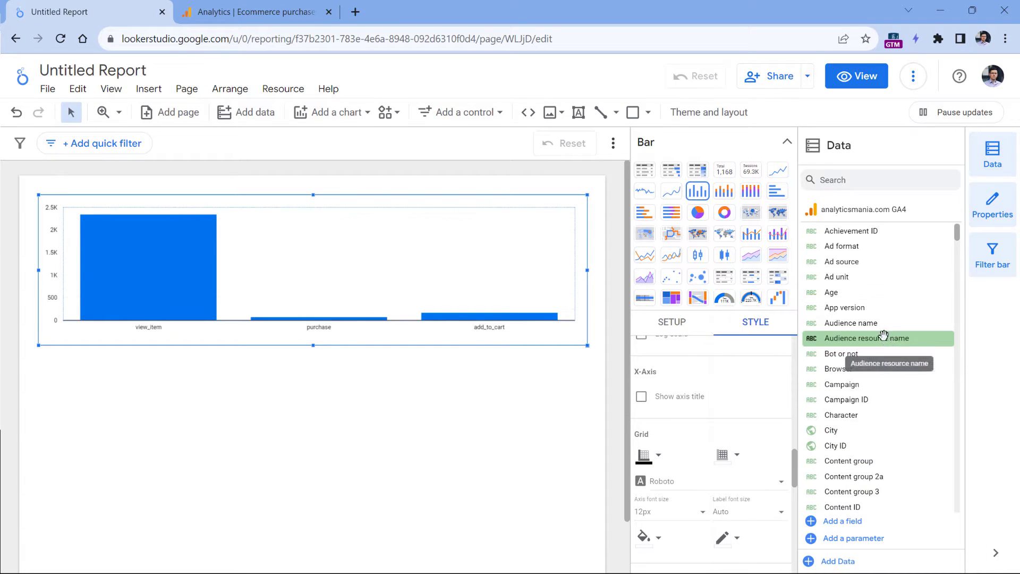
# Sort the column chart by Total users instead of Event name
pyautogui.click(241, 287)
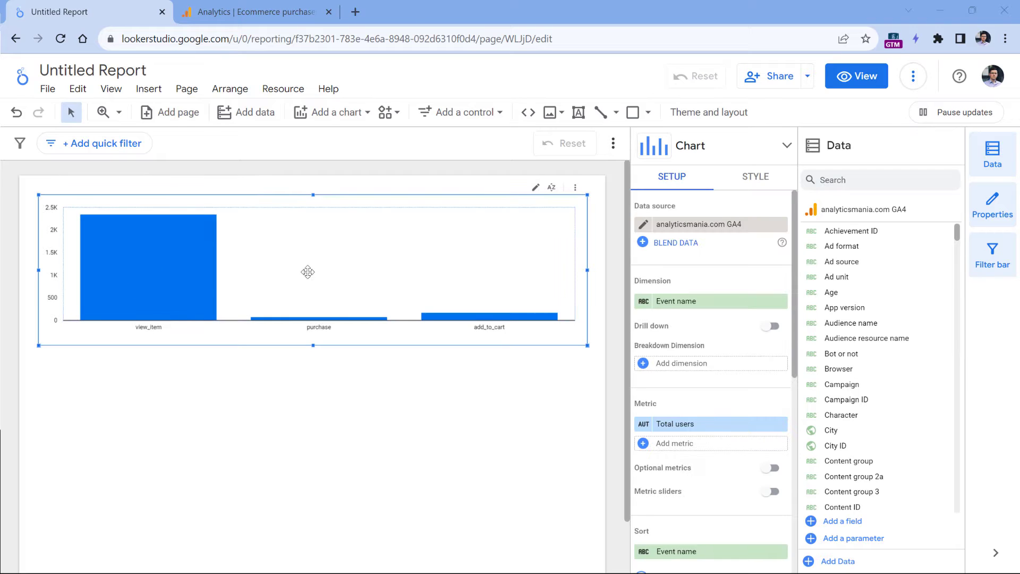
pyautogui.scroll(-5, 697, 322)
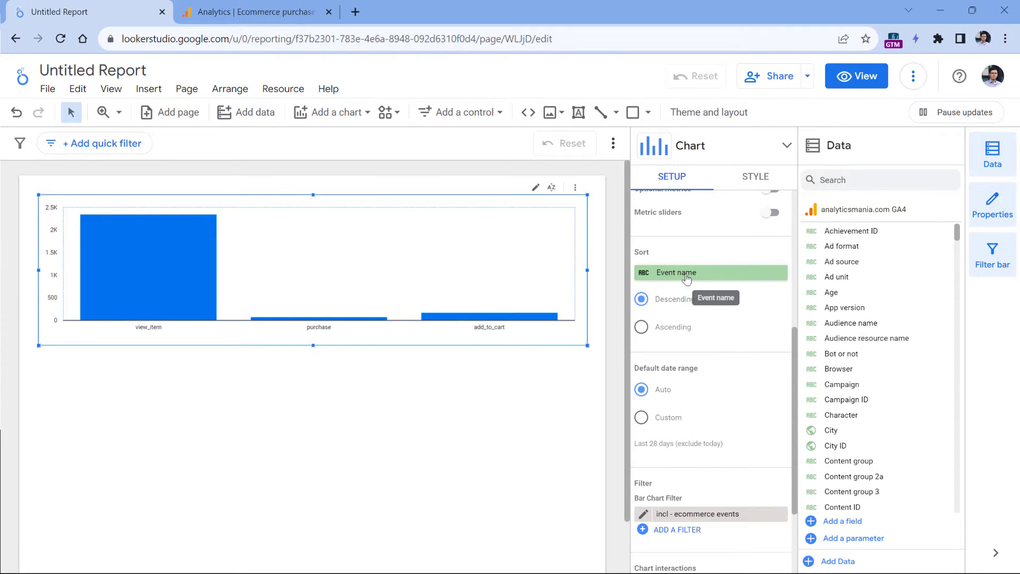
pyautogui.click(686, 273)
pyautogui.write('total')
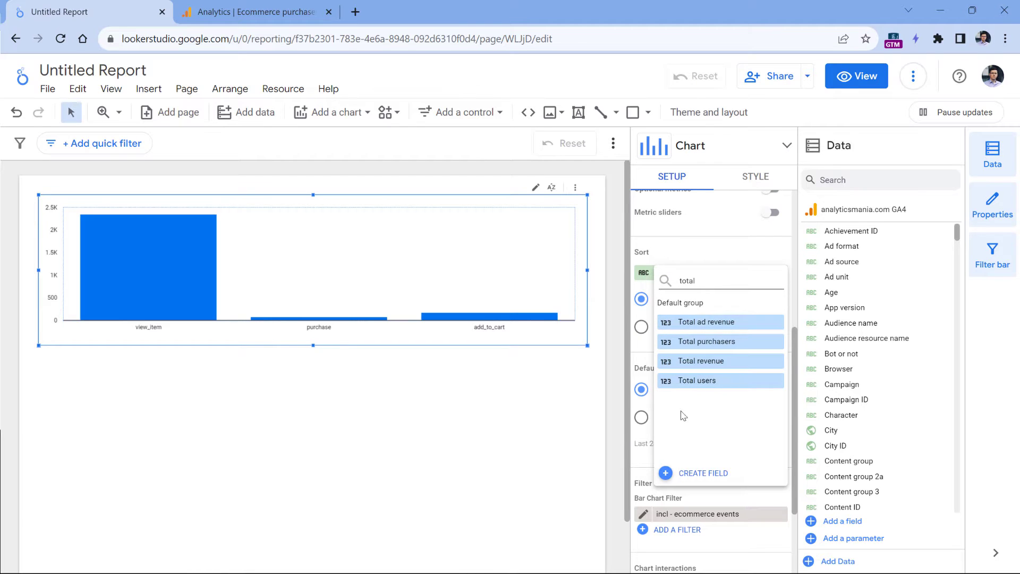
pyautogui.click(698, 382)
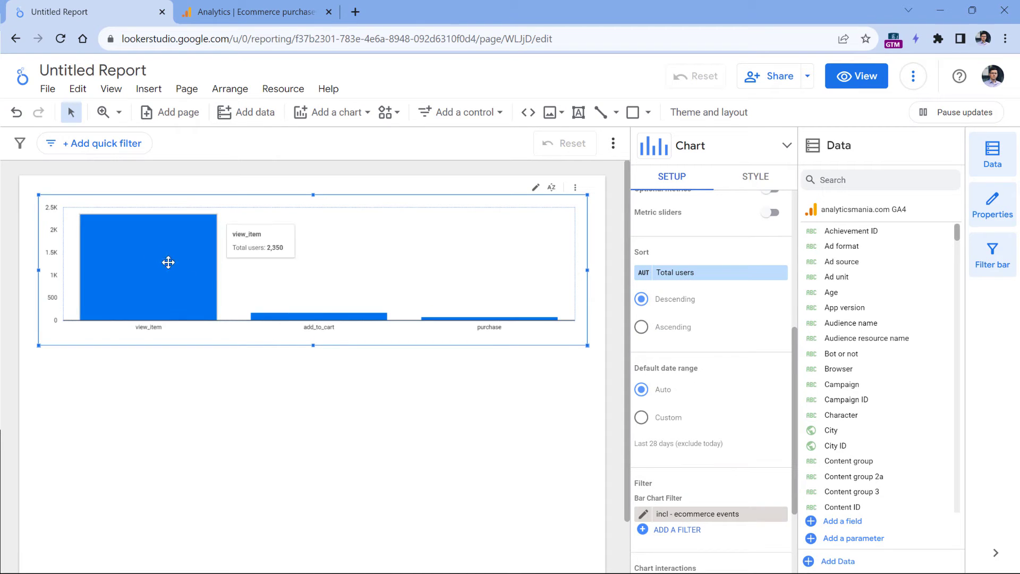
# Move the column chart slightly lower on the page and deselect it
pyautogui.moveTo(307, 255); pyautogui.dragTo(303, 270)
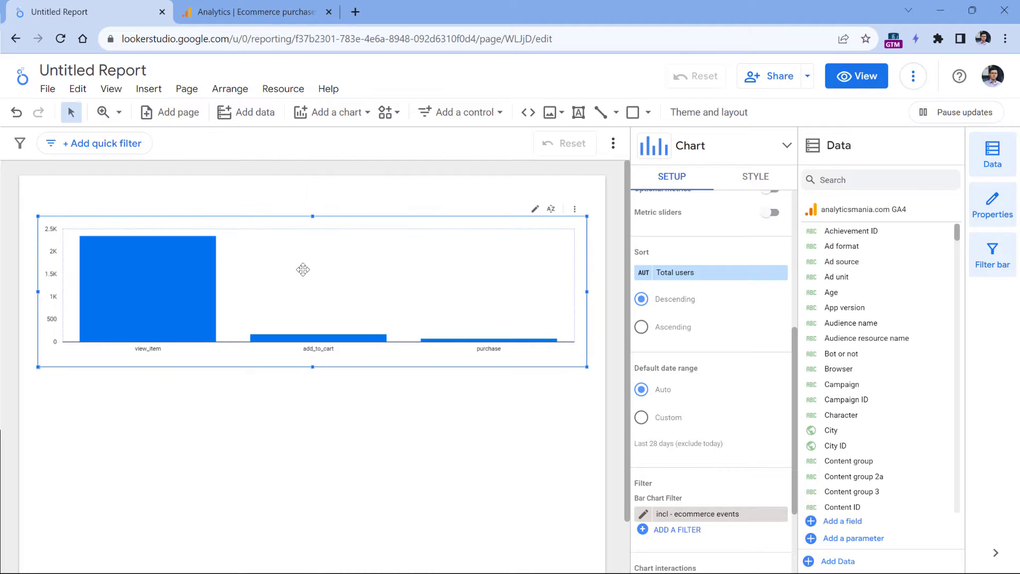
pyautogui.click(378, 473)
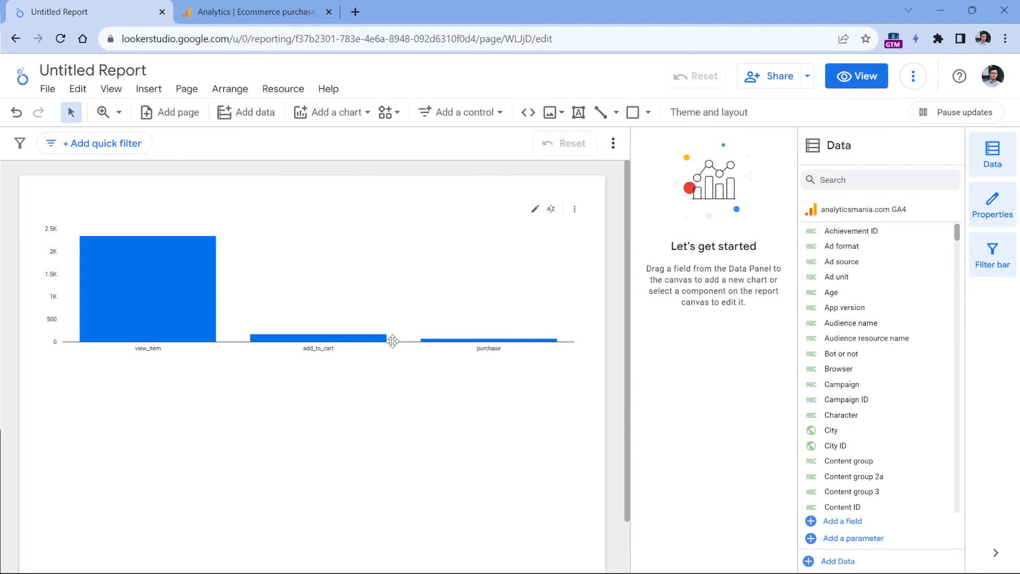
# Add a drop-down list control above the right end of the column chart
pyautogui.click(478, 117)
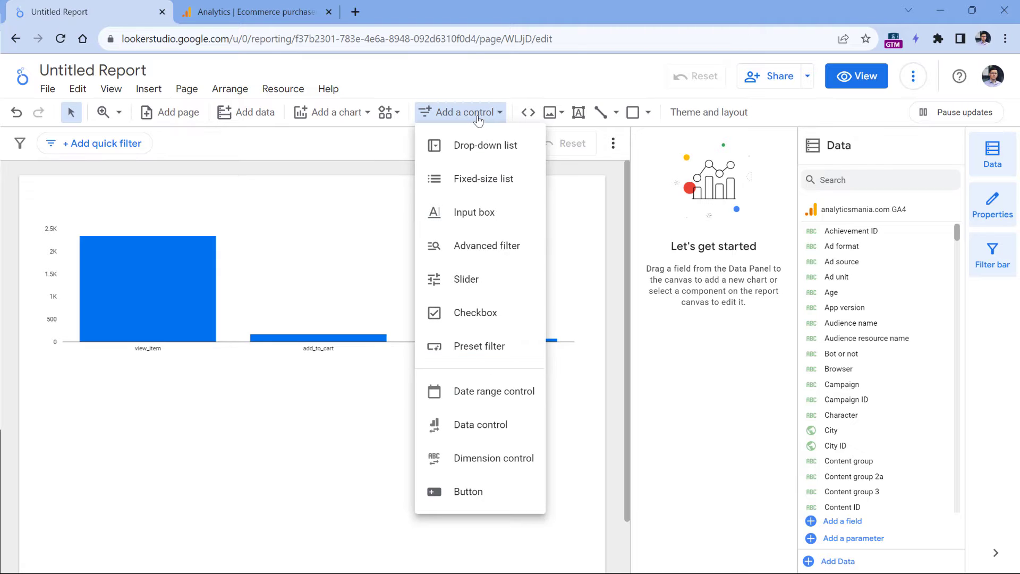
pyautogui.click(475, 145)
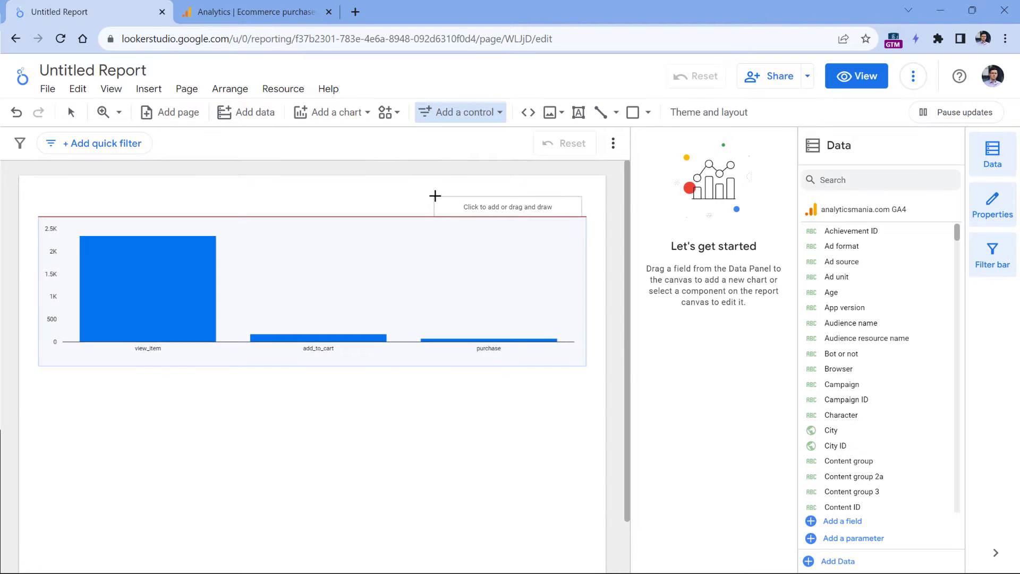
pyautogui.click(435, 196)
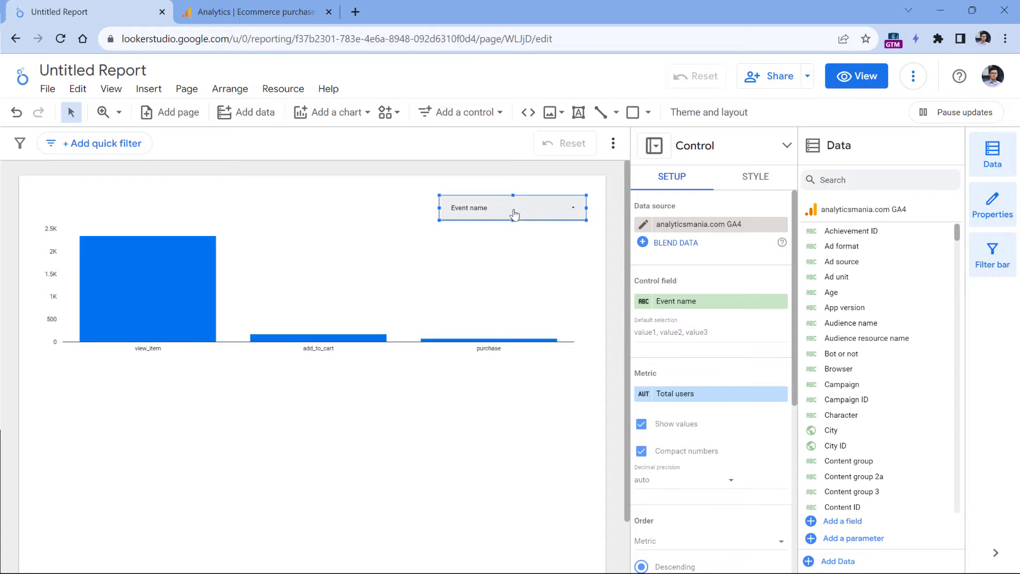
# Change the drop-down list's control field from Event name to Item name
pyautogui.click(325, 333)
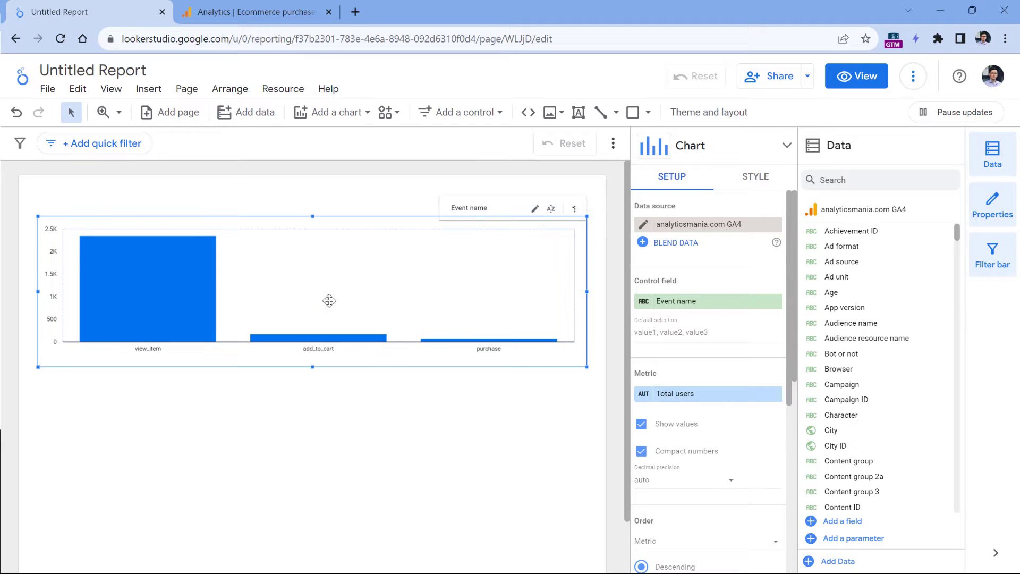
pyautogui.click(505, 206)
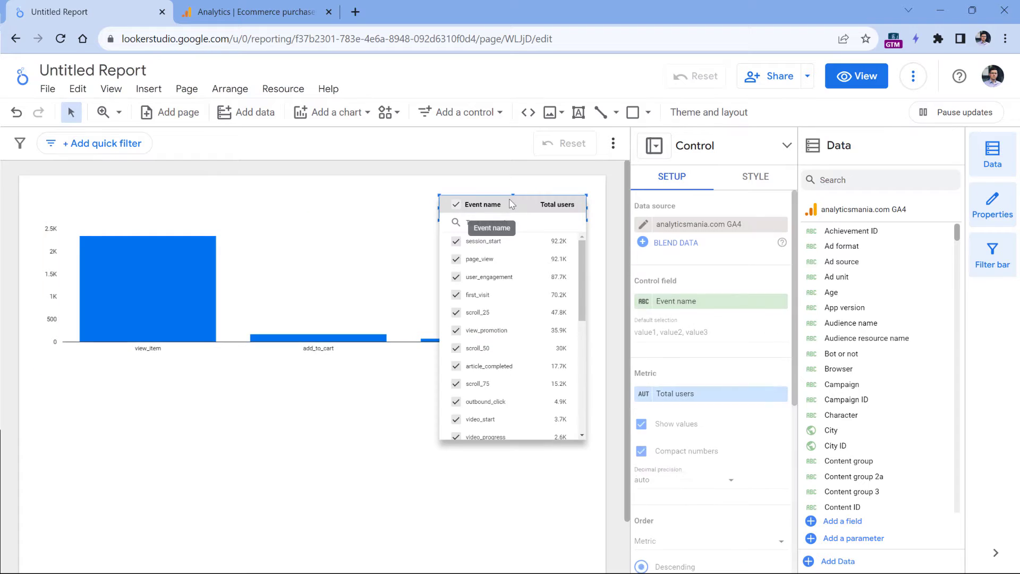
pyautogui.click(700, 301)
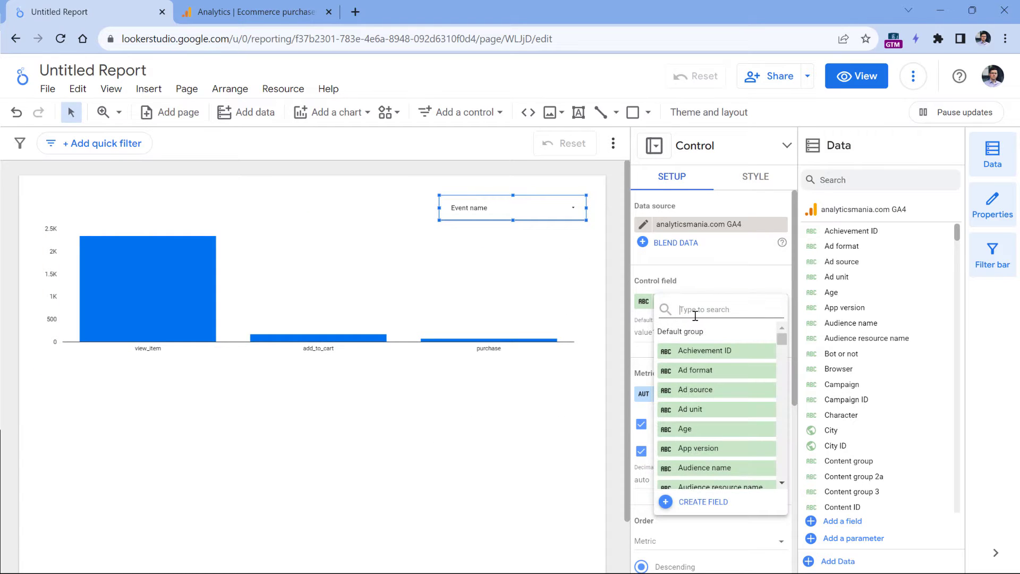
pyautogui.write('item name')
pyautogui.click(716, 345)
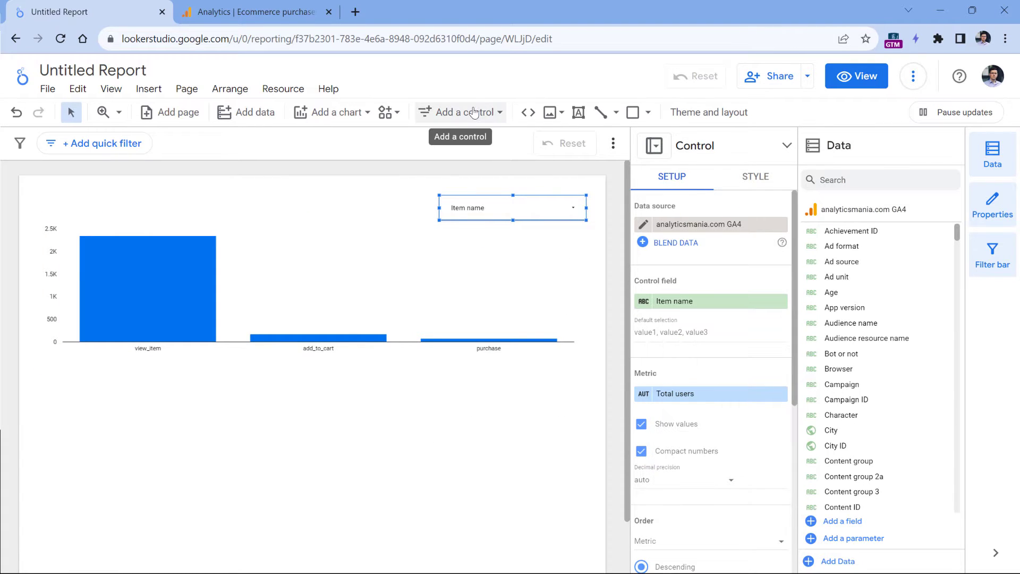
# Add a date range control directly to the left of the Item name drop-down
pyautogui.click(478, 112)
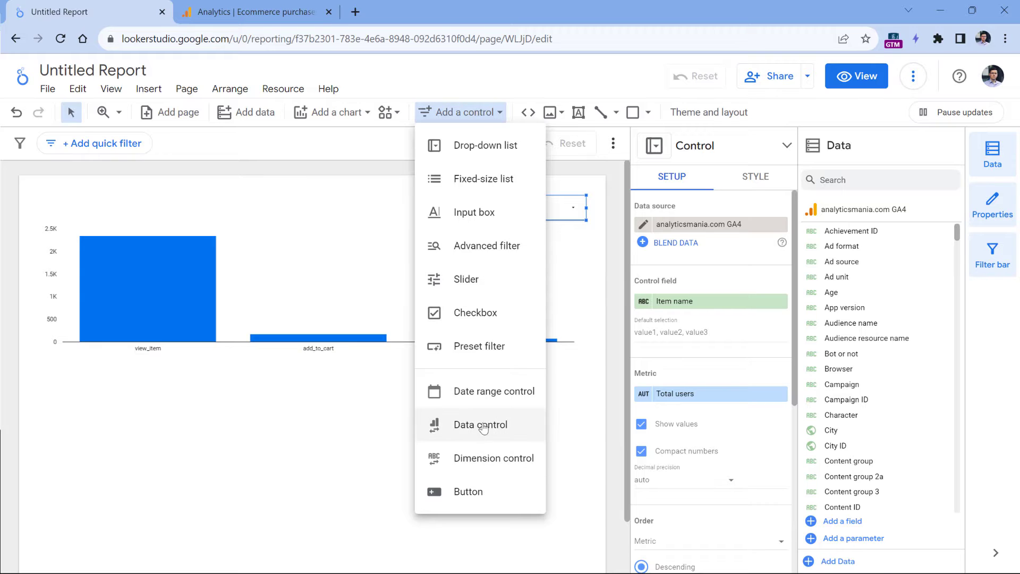
pyautogui.click(451, 398)
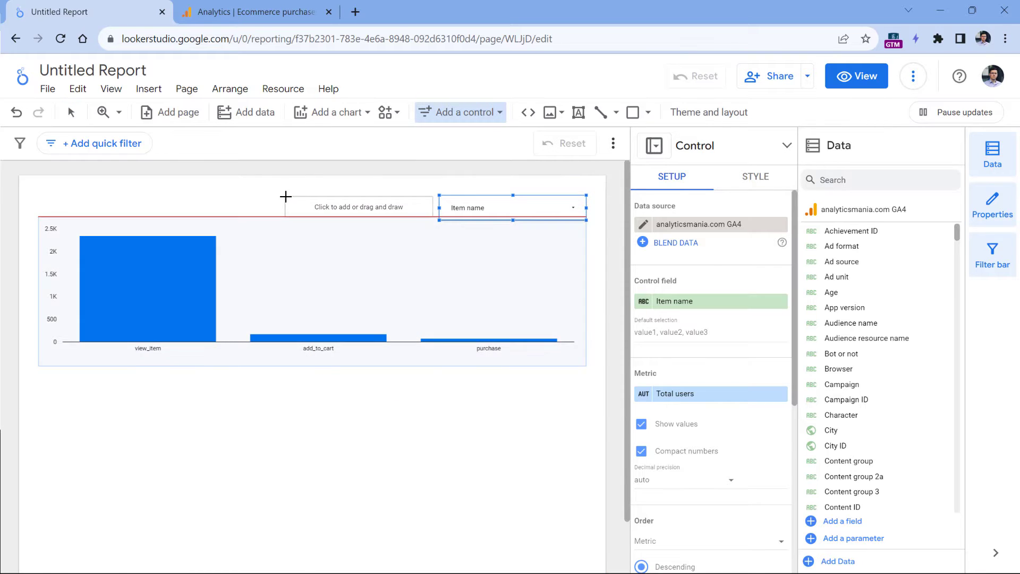
pyautogui.click(286, 194)
# Apply the existing "incl - ecommerce events" filter to the Item name drop-down and check its item list
pyautogui.click(472, 209)
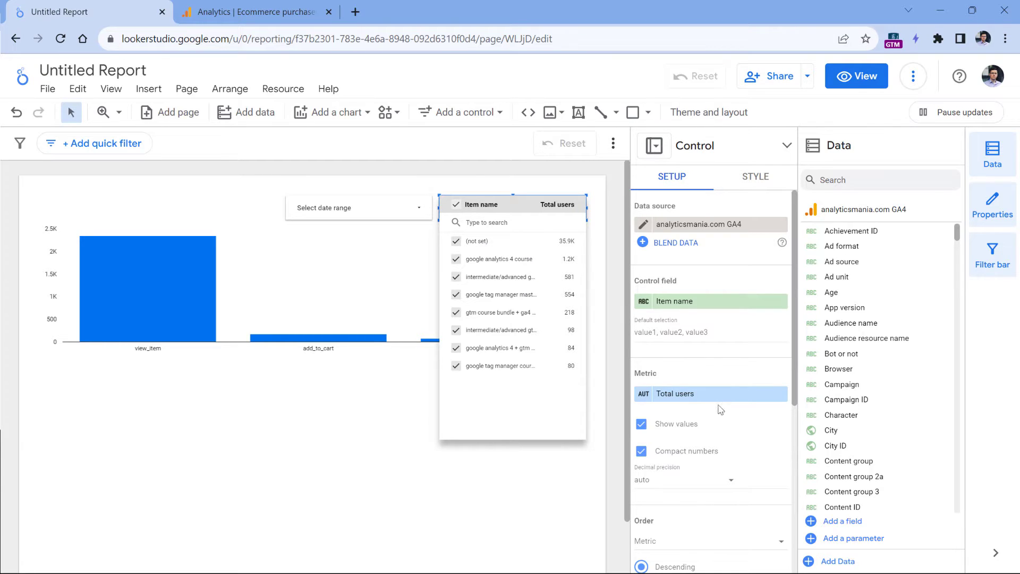
pyautogui.scroll(-5, 712, 334)
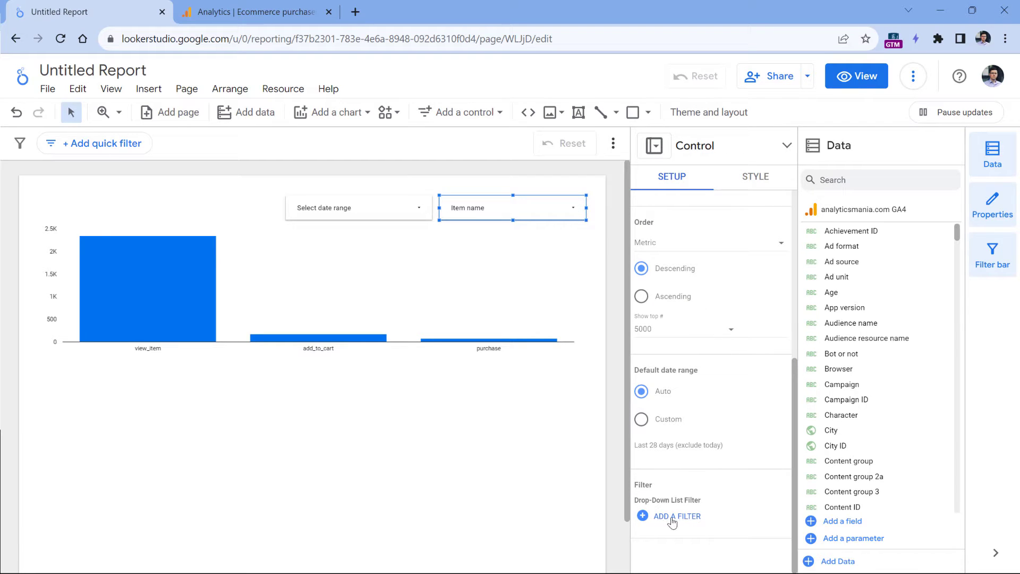
pyautogui.click(672, 517)
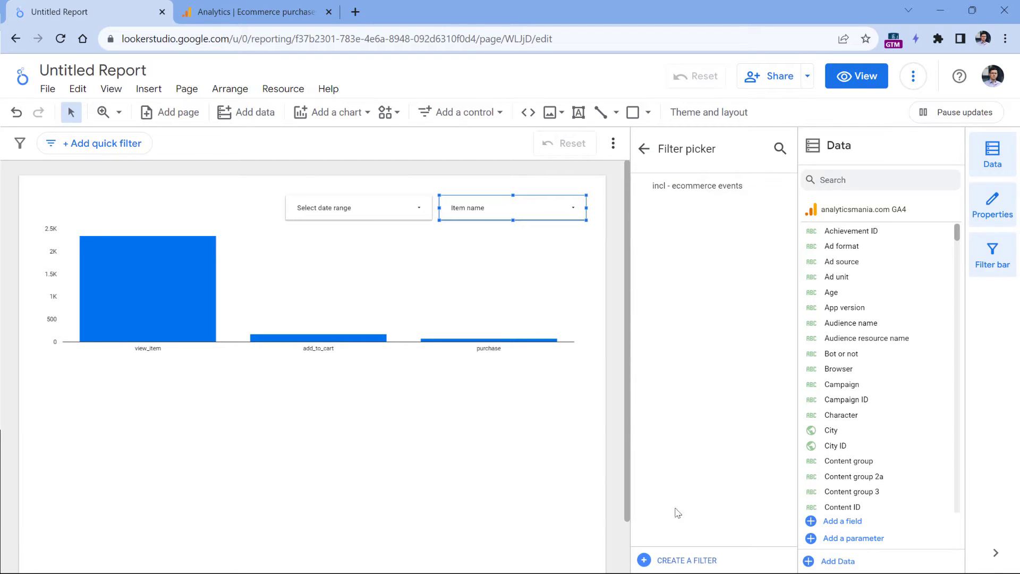
pyautogui.click(706, 187)
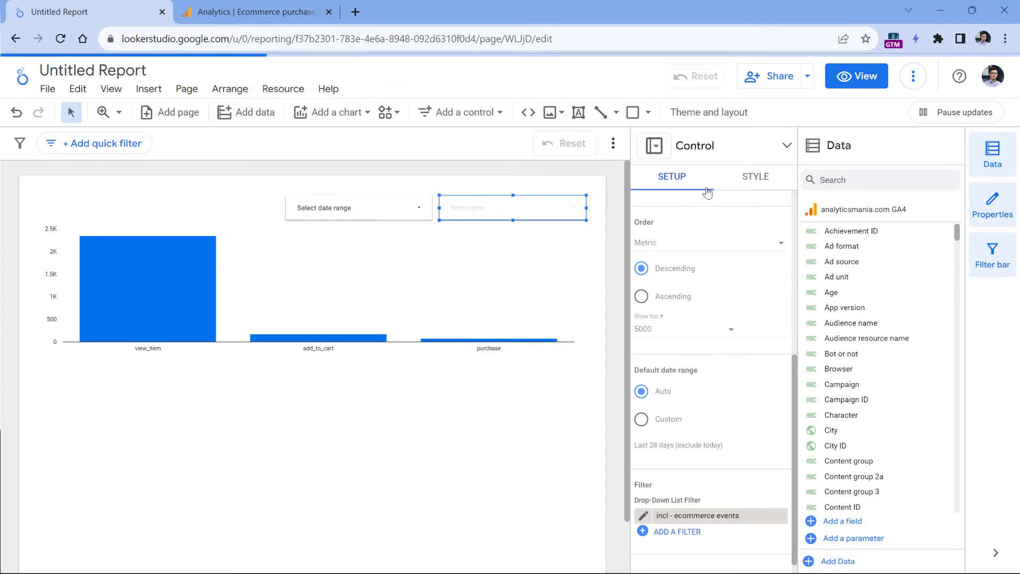
pyautogui.click(496, 209)
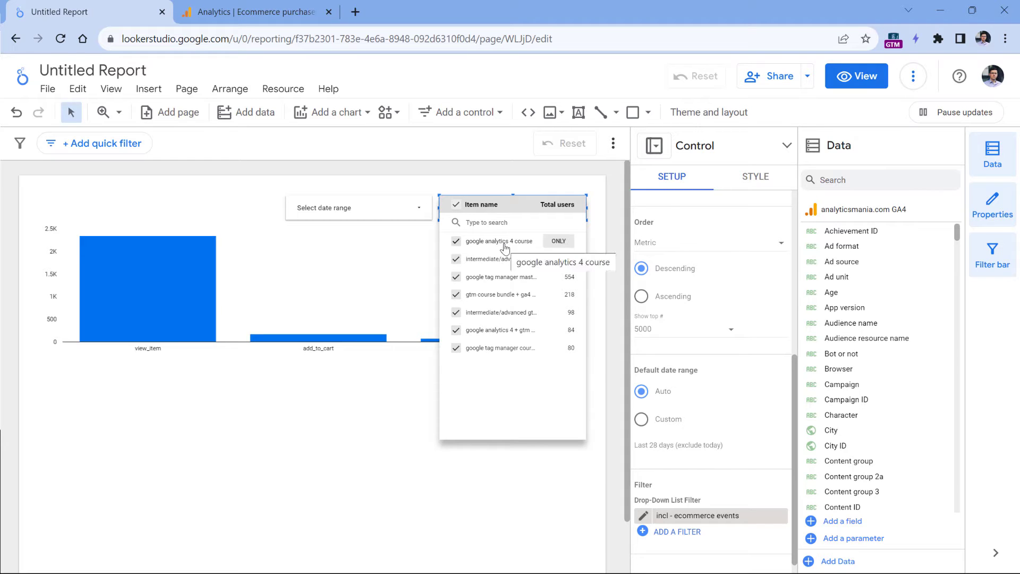
pyautogui.click(458, 280)
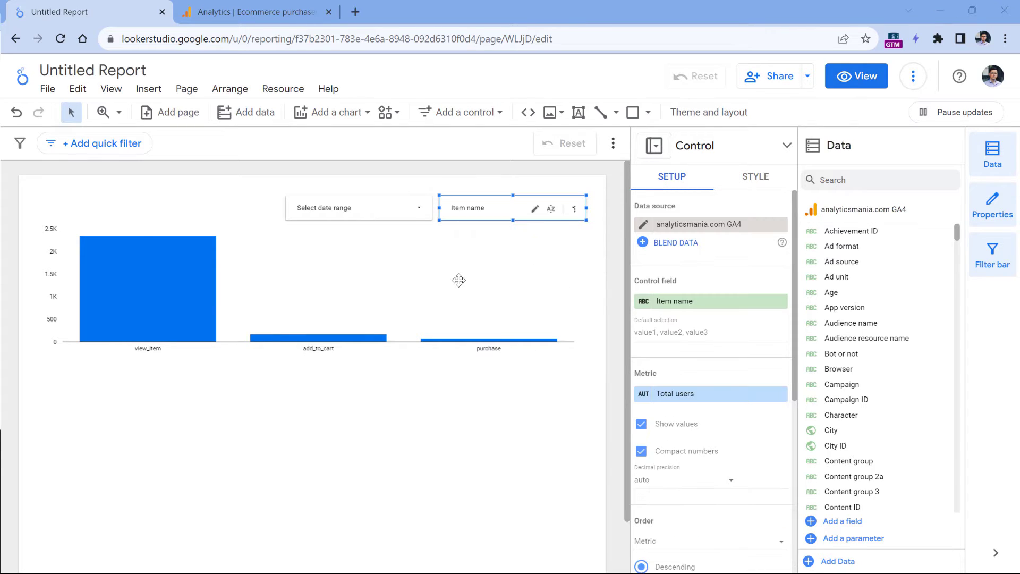
# Hide the metric values in the Item name drop-down, check its list and deselect the control
pyautogui.click(642, 425)
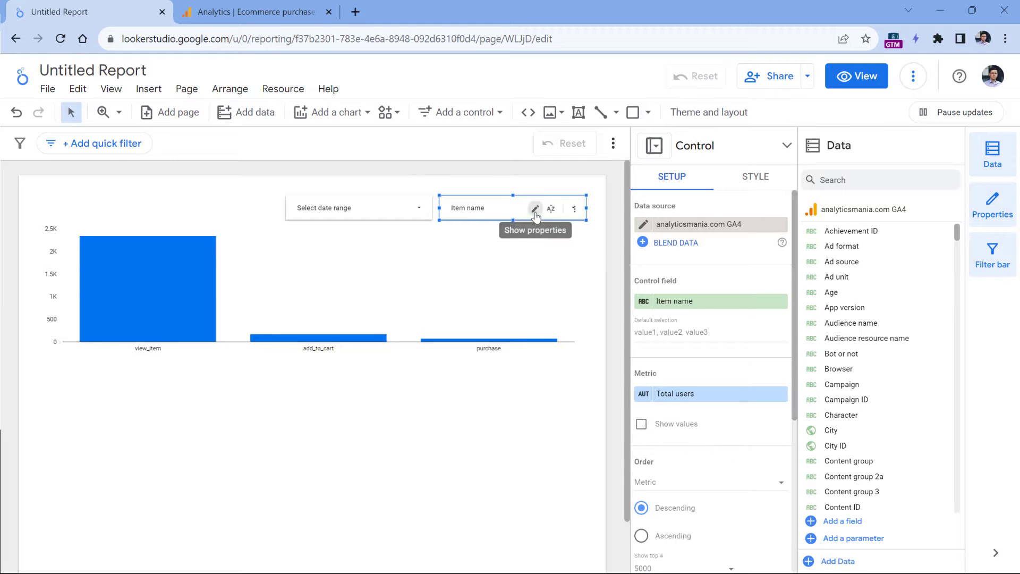
pyautogui.click(513, 210)
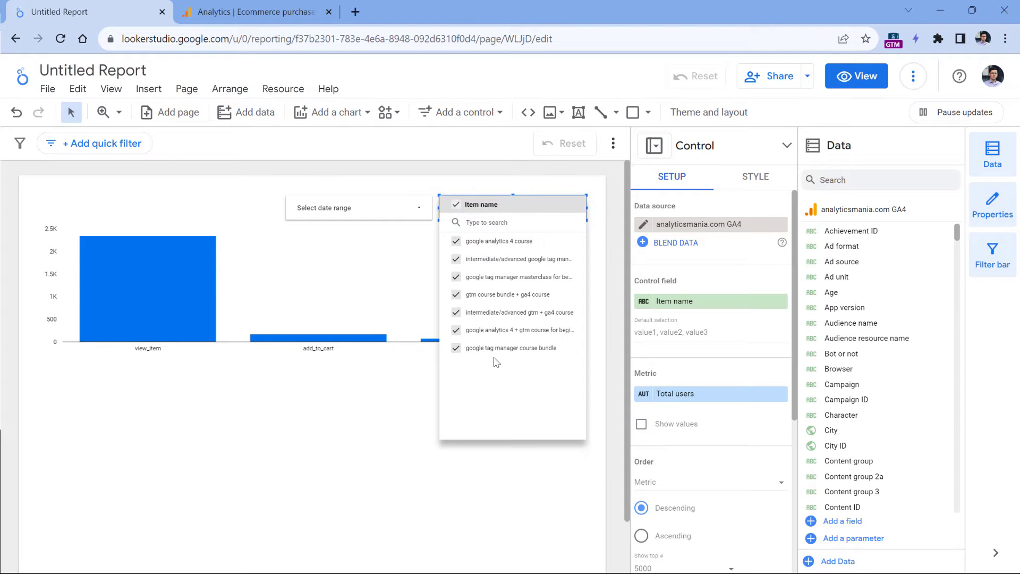
pyautogui.click(476, 186)
pyautogui.click(476, 186)
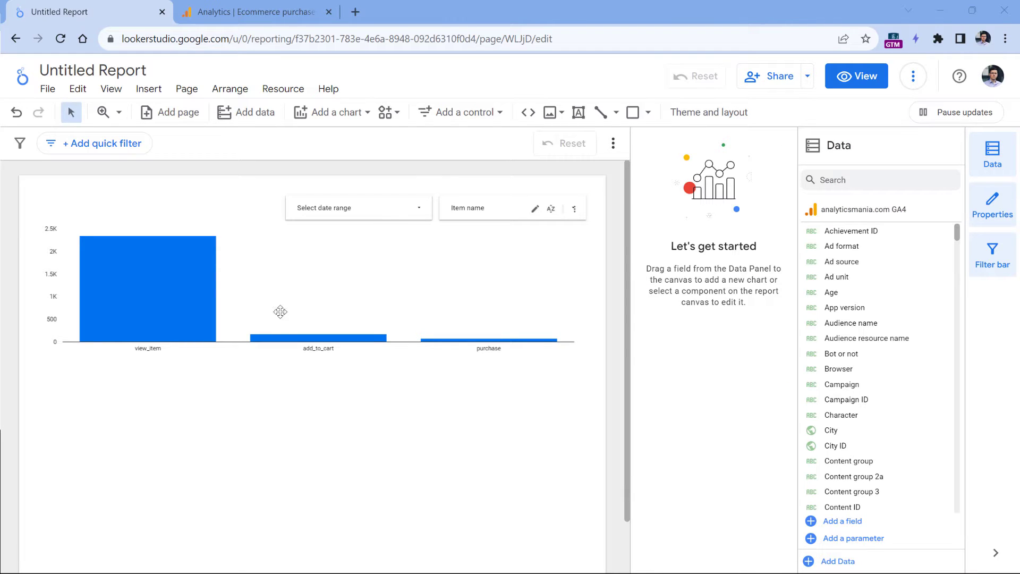
# Show data labels on the columns of the ecommerce events chart
pyautogui.moveTo(150, 282)
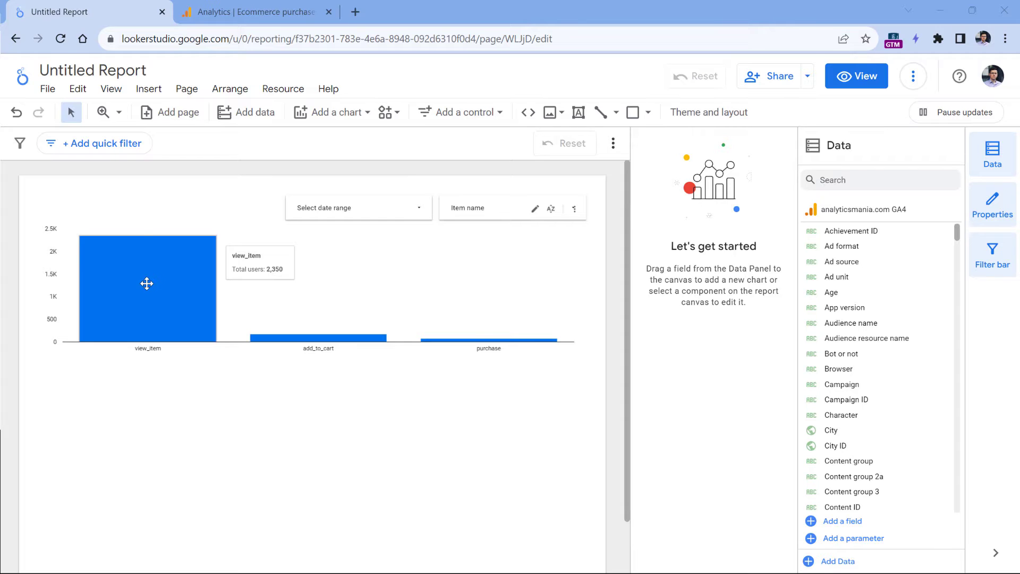
pyautogui.click(165, 277)
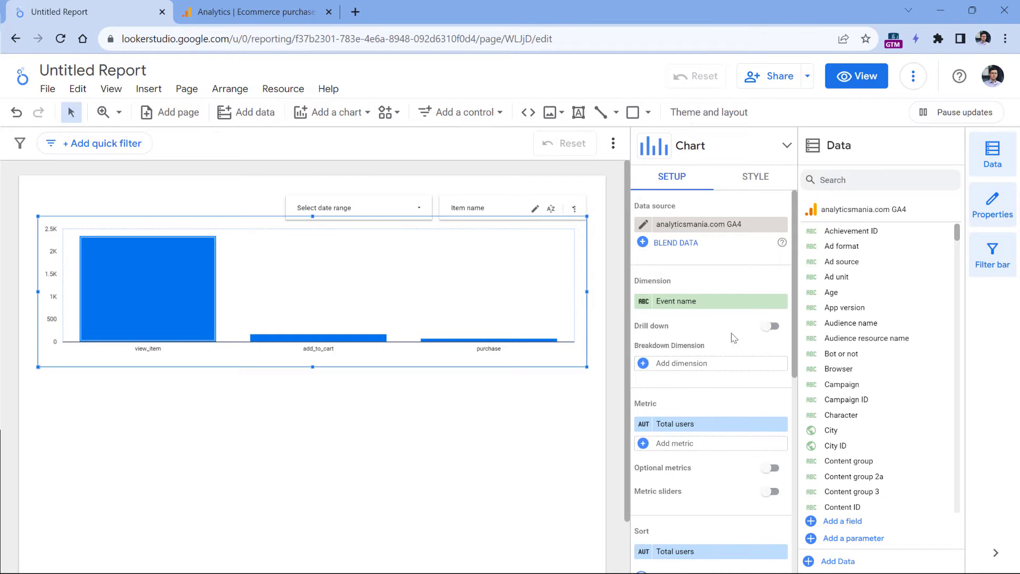
pyautogui.scroll(-4, 733, 337)
pyautogui.scroll(4, 719, 320)
pyautogui.click(751, 182)
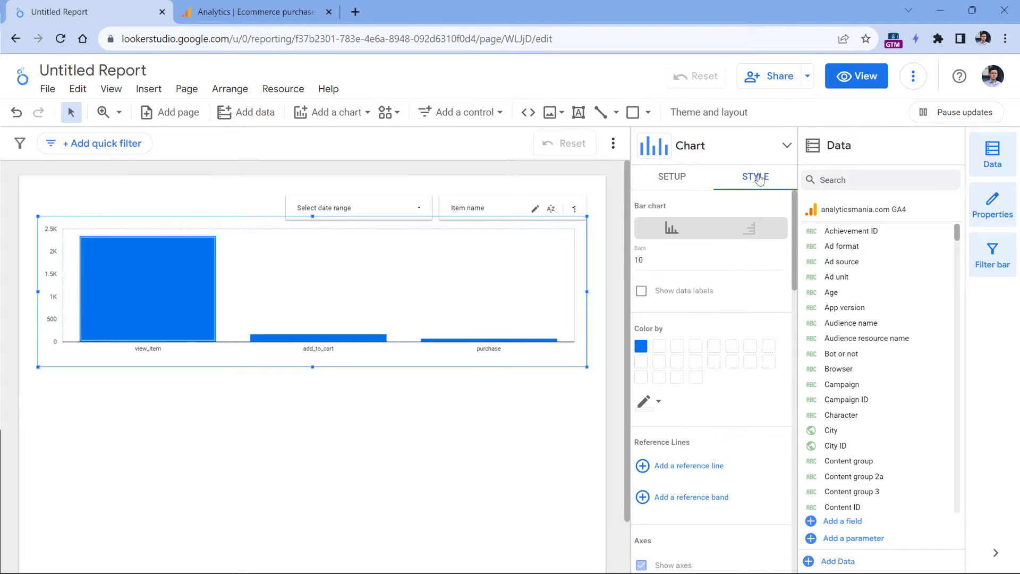
pyautogui.click(641, 294)
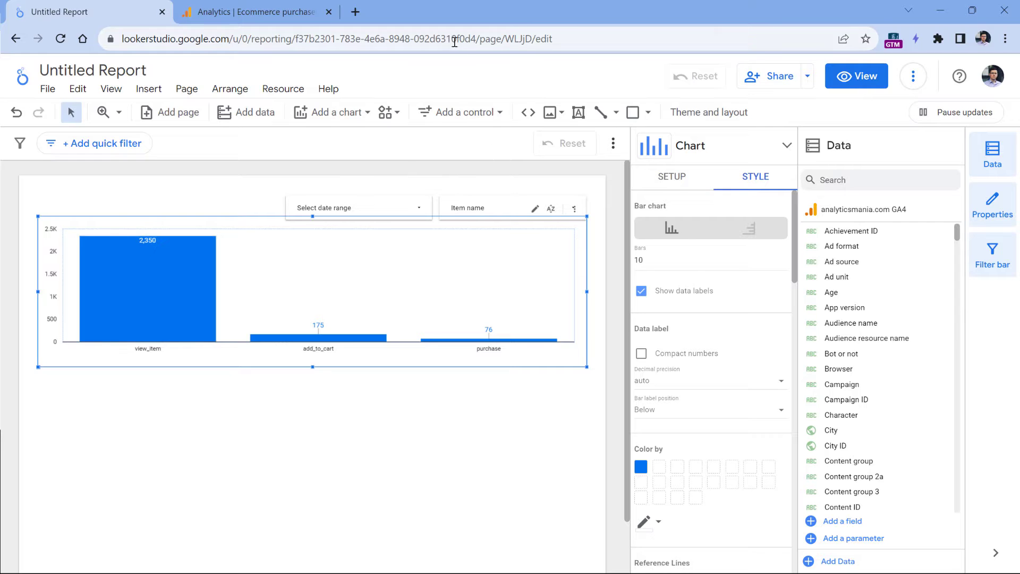
# Add a compact-number scorecard just below the view_item column of the chart
pyautogui.click(345, 116)
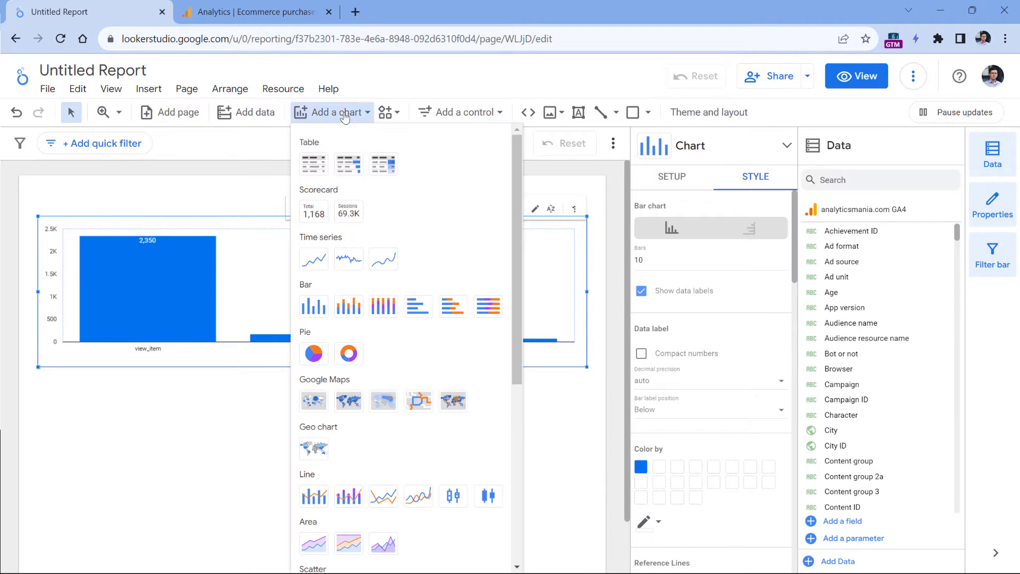
pyautogui.click(348, 219)
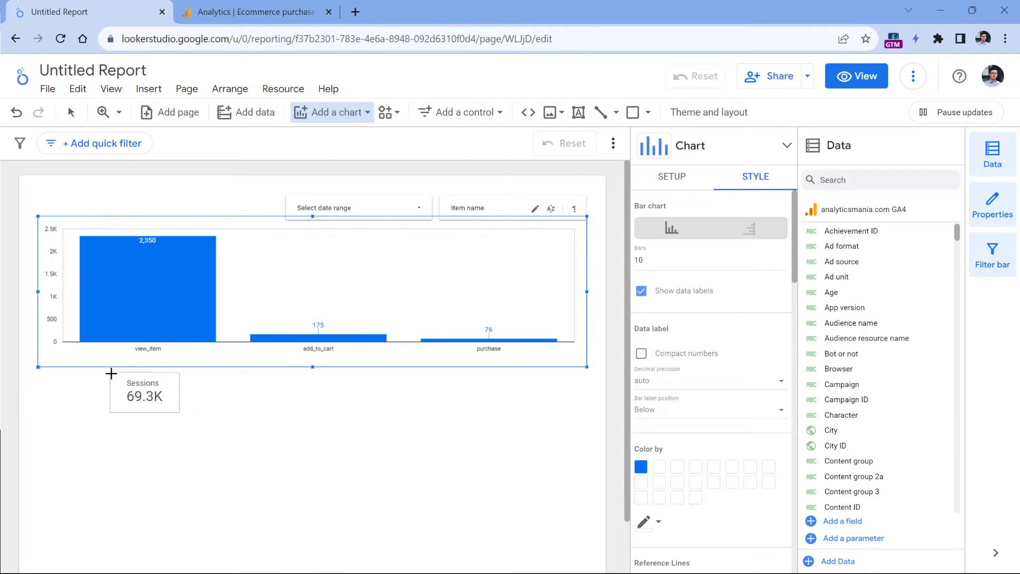
pyautogui.click(112, 372)
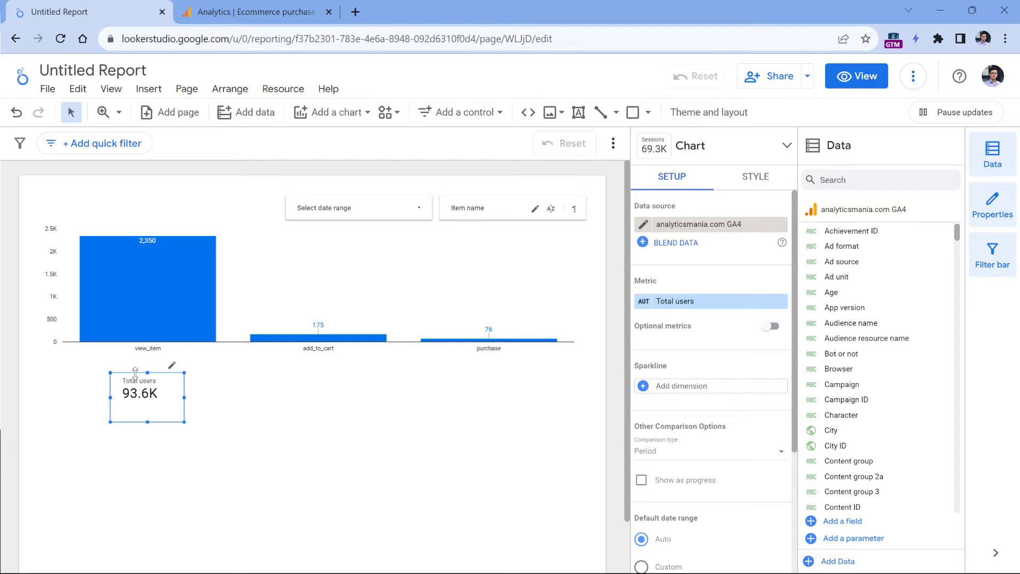
# Create a new filter for the Total users scorecard and name it "Viewed item"
pyautogui.scroll(-3, 733, 334)
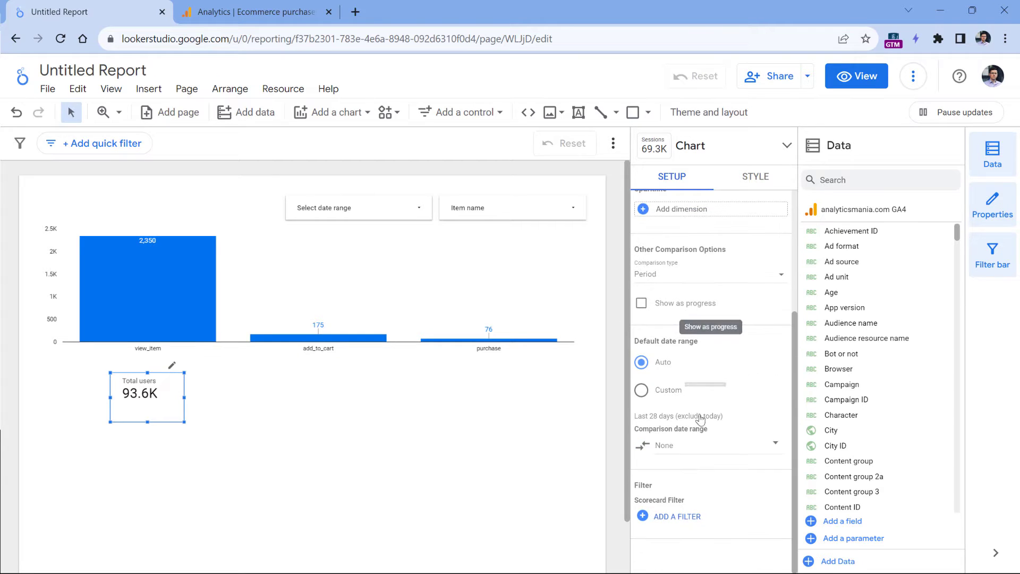
pyautogui.click(680, 518)
pyautogui.click(685, 560)
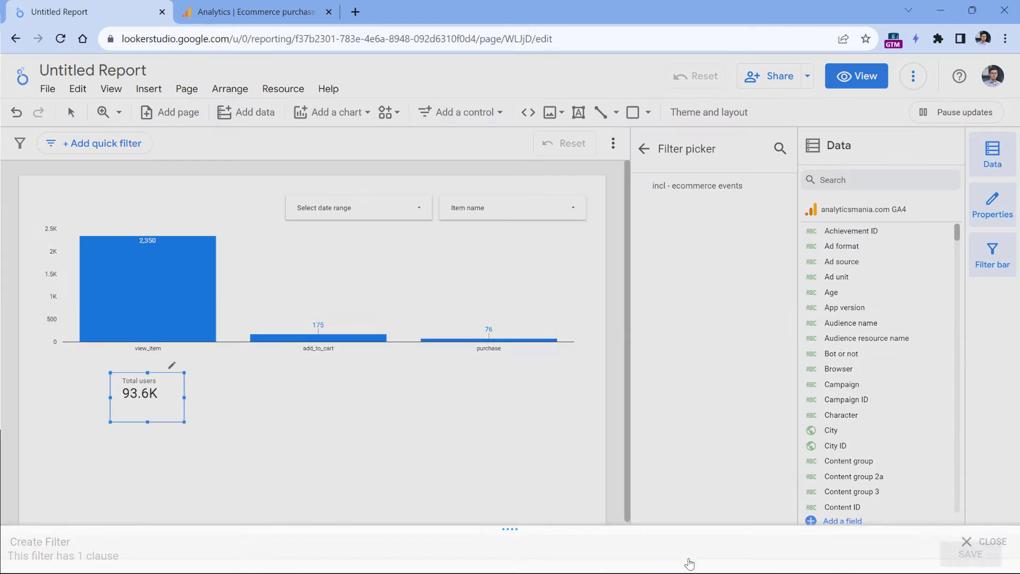
pyautogui.click(73, 352)
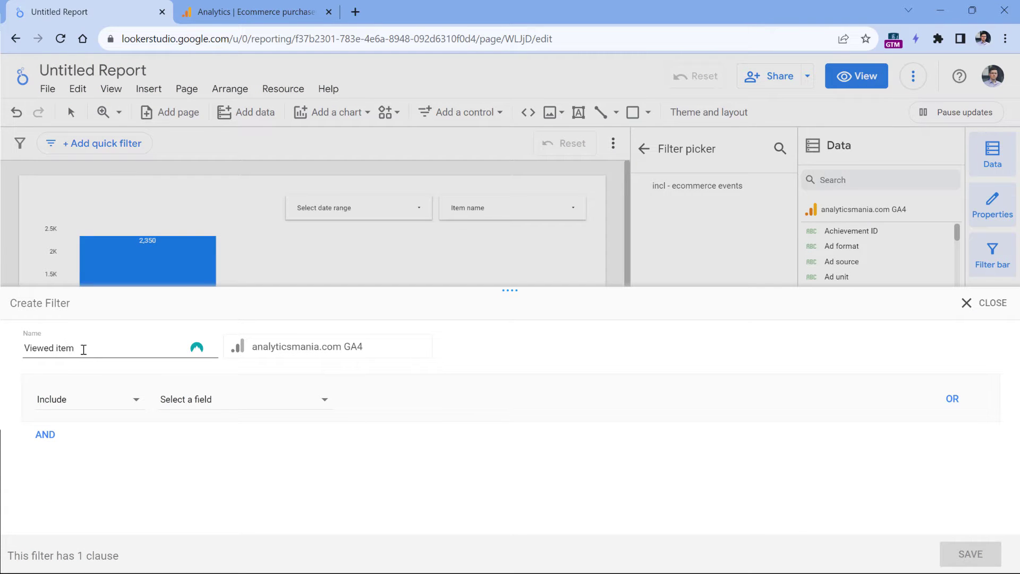
# Set the filter to include Event name Equal to (=) view_item and save it
pyautogui.click(223, 399)
pyautogui.click(220, 361)
pyautogui.write('ev')
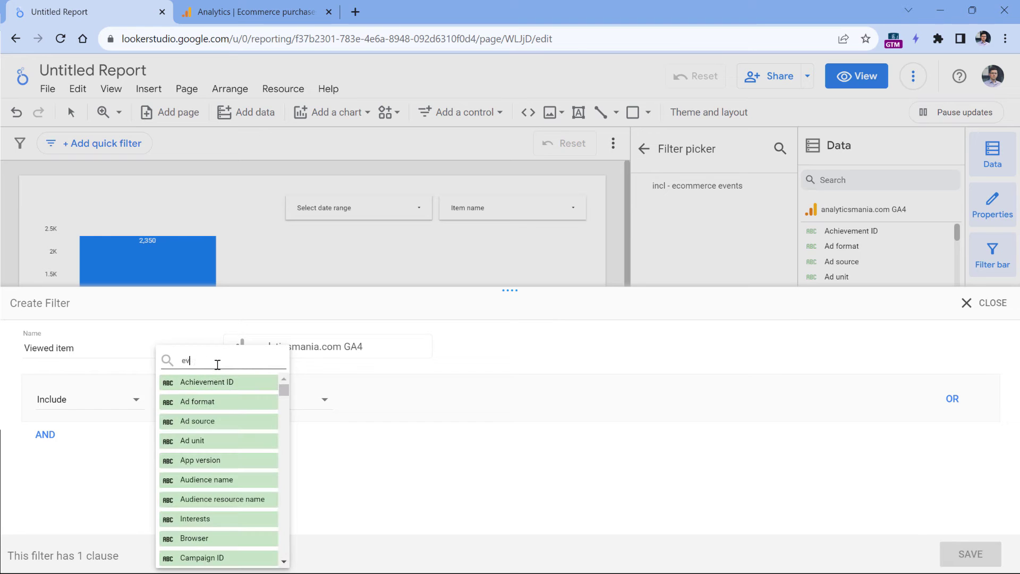
pyautogui.write('etame')
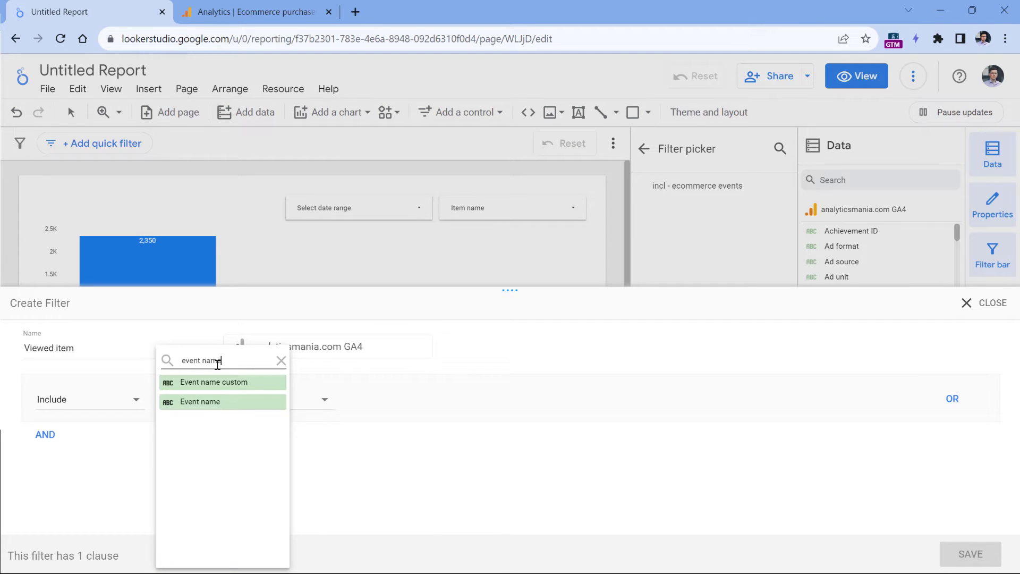
pyautogui.click(212, 398)
pyautogui.click(379, 404)
pyautogui.click(366, 348)
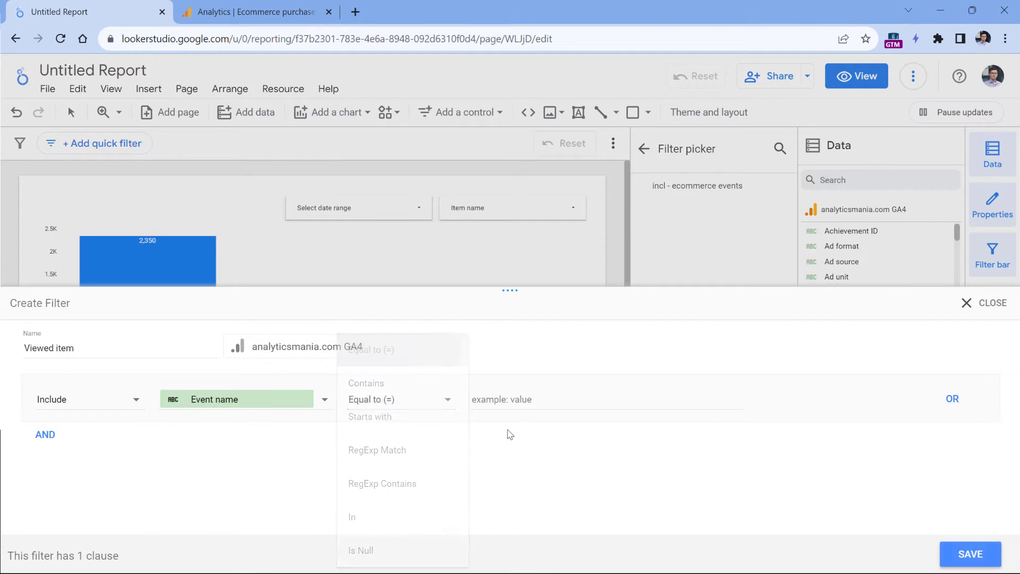
pyautogui.click(524, 396)
pyautogui.write('v')
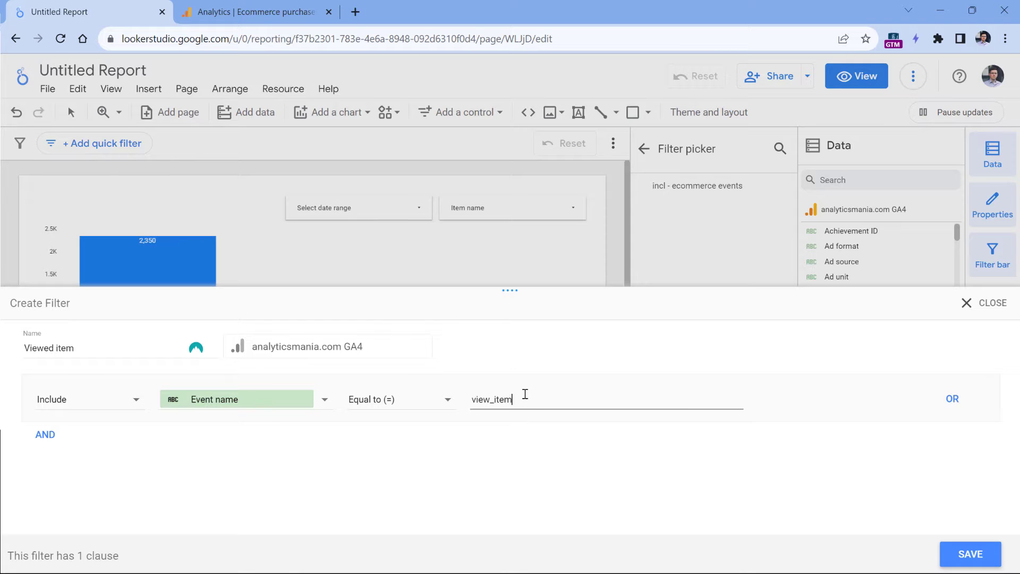
pyautogui.write('iew_item')
pyautogui.click(970, 554)
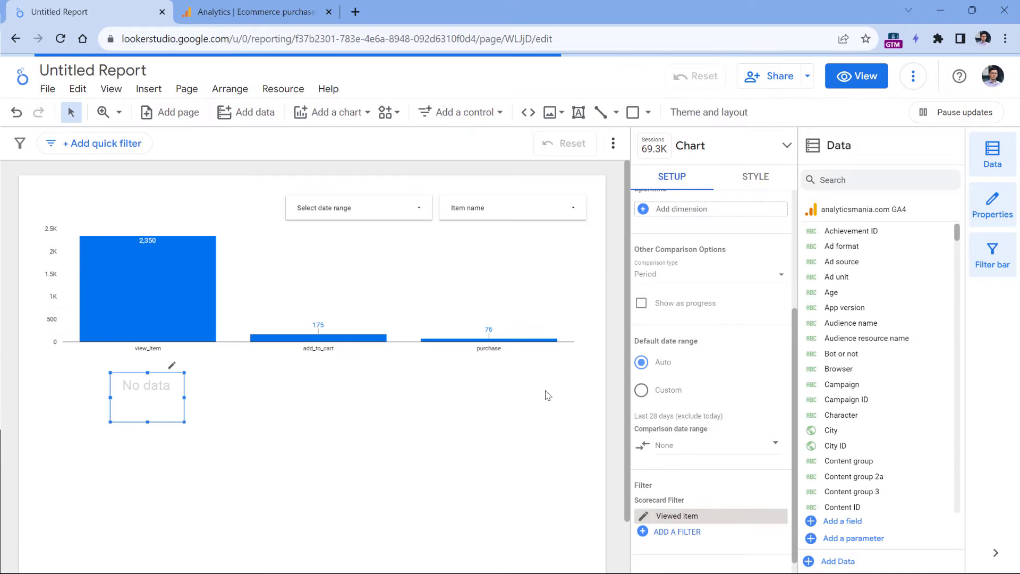
# Try the full-number scorecard type on the Total users scorecard and return it to the compact-number type
pyautogui.moveTo(152, 285)
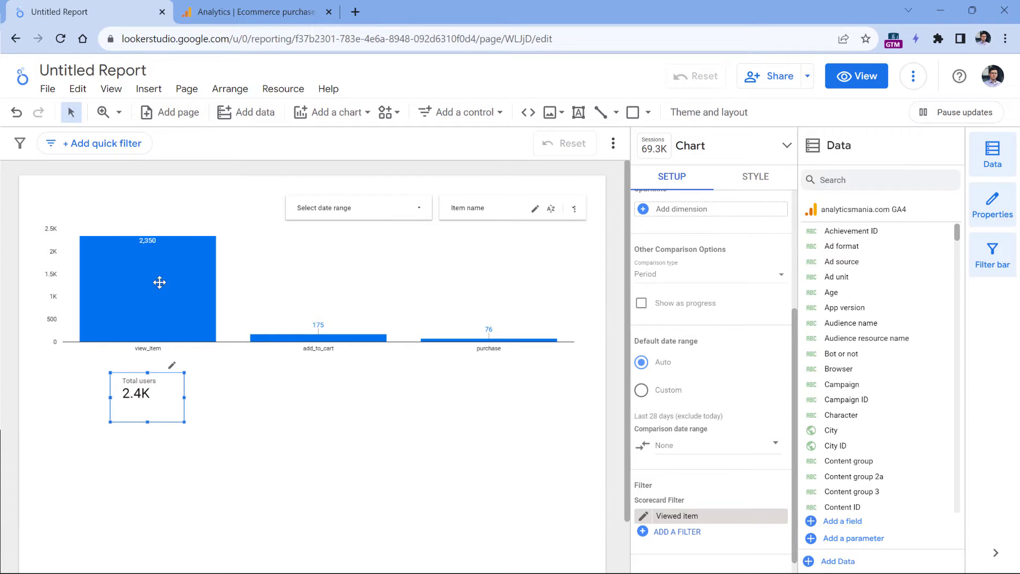
pyautogui.moveTo(142, 262)
pyautogui.click(730, 149)
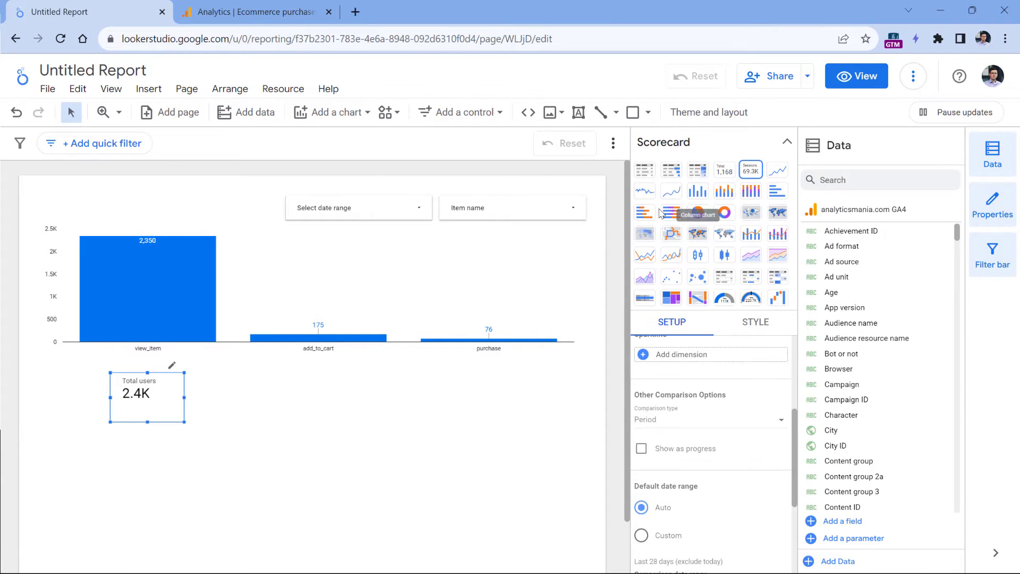
pyautogui.click(724, 170)
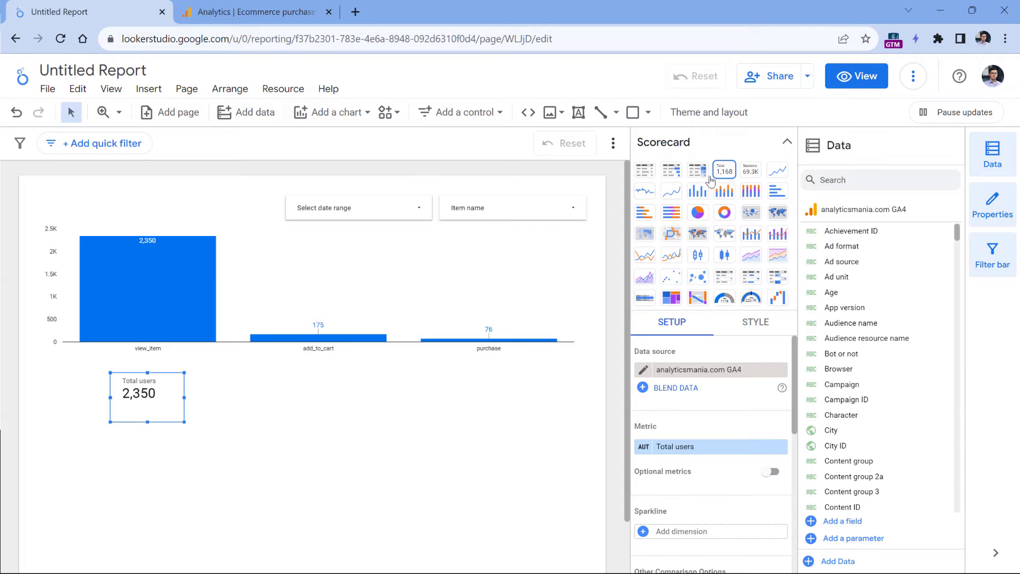
pyautogui.click(751, 171)
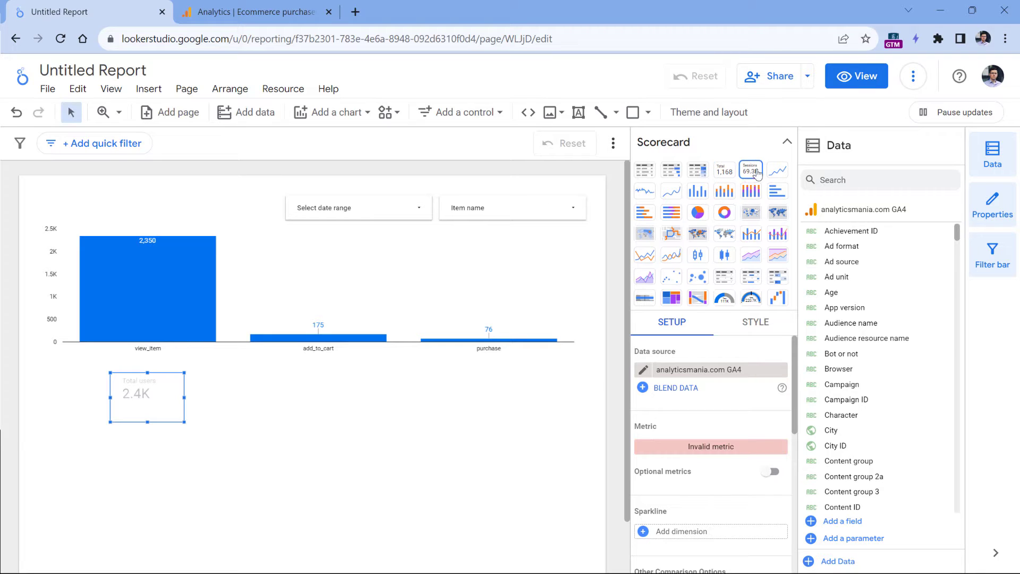
# Hide the data labels on the columns of the ecommerce events chart
pyautogui.click(153, 286)
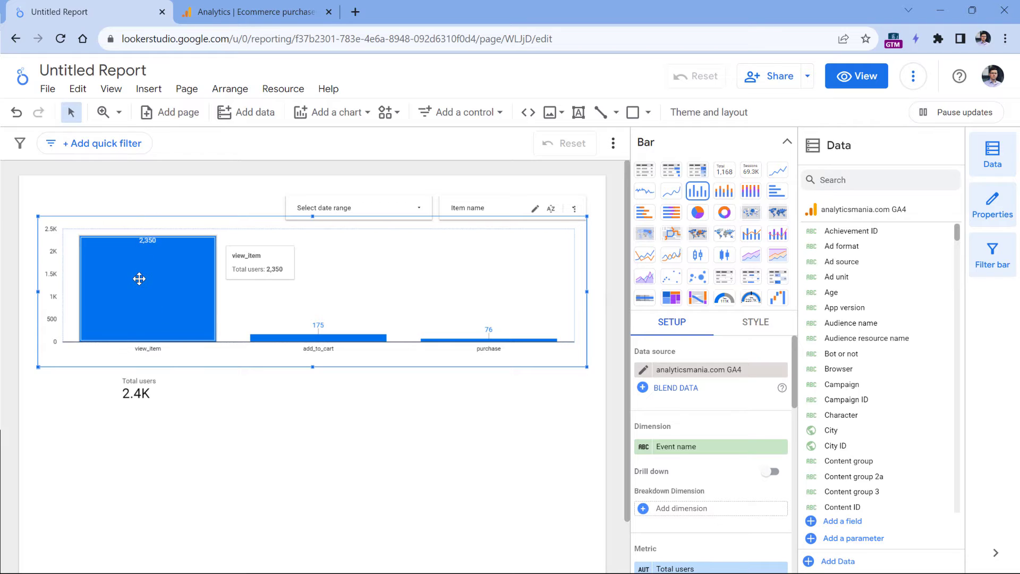
pyautogui.click(756, 321)
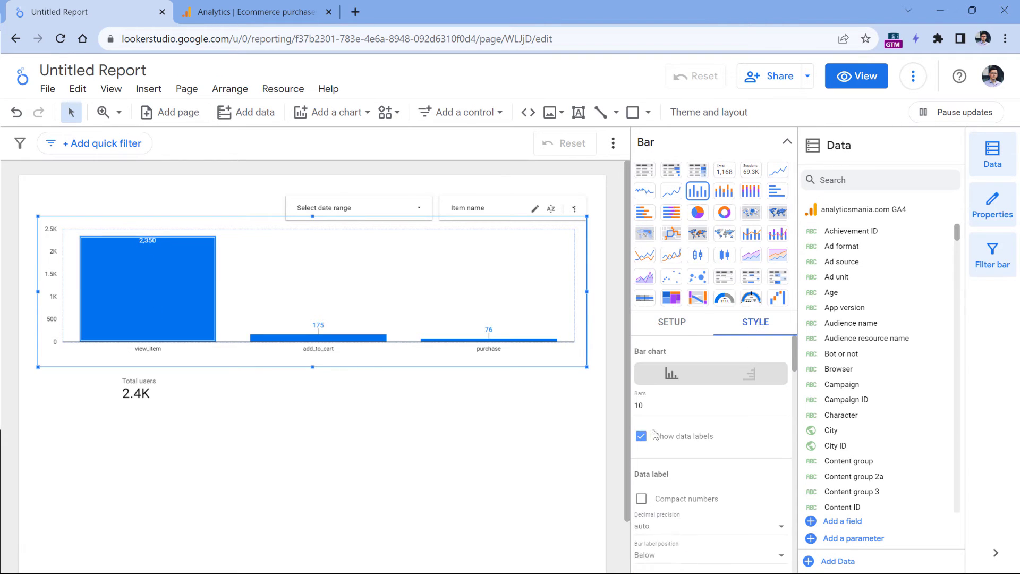
pyautogui.click(641, 463)
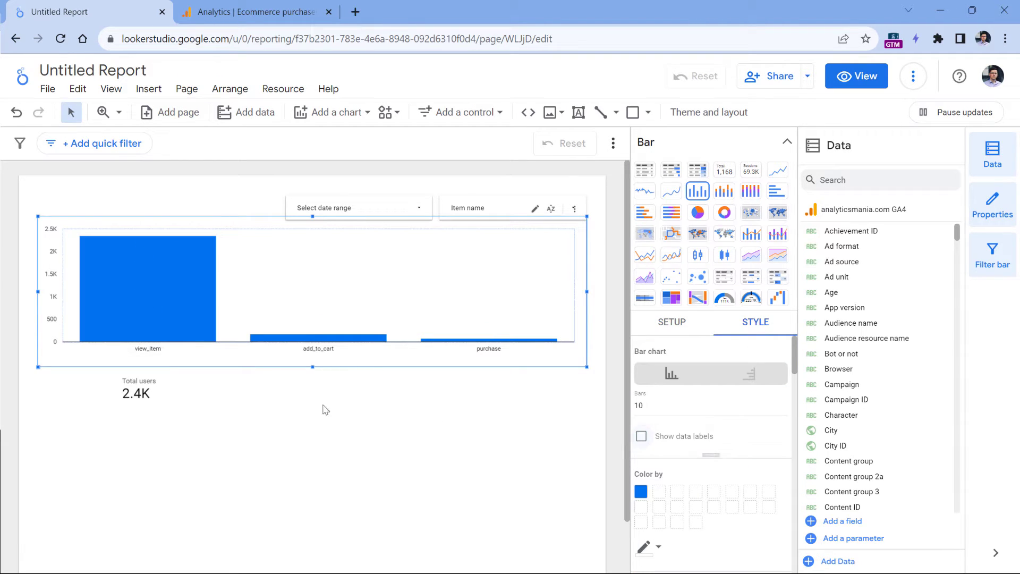
# Centre the metric name, metric value and comparison of the Total users scorecard
pyautogui.click(143, 392)
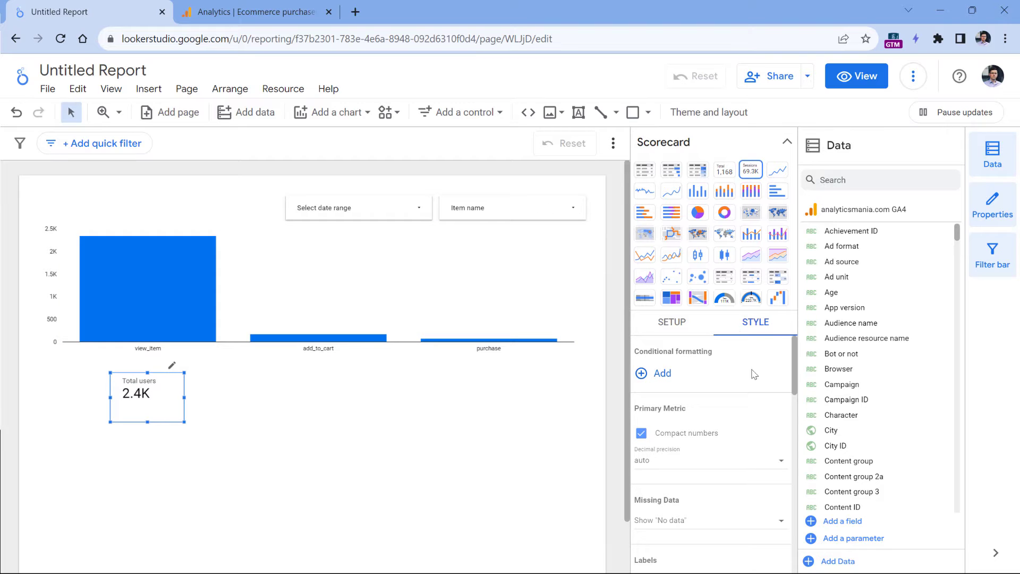
pyautogui.scroll(-2, 716, 391)
pyautogui.scroll(-5, 721, 391)
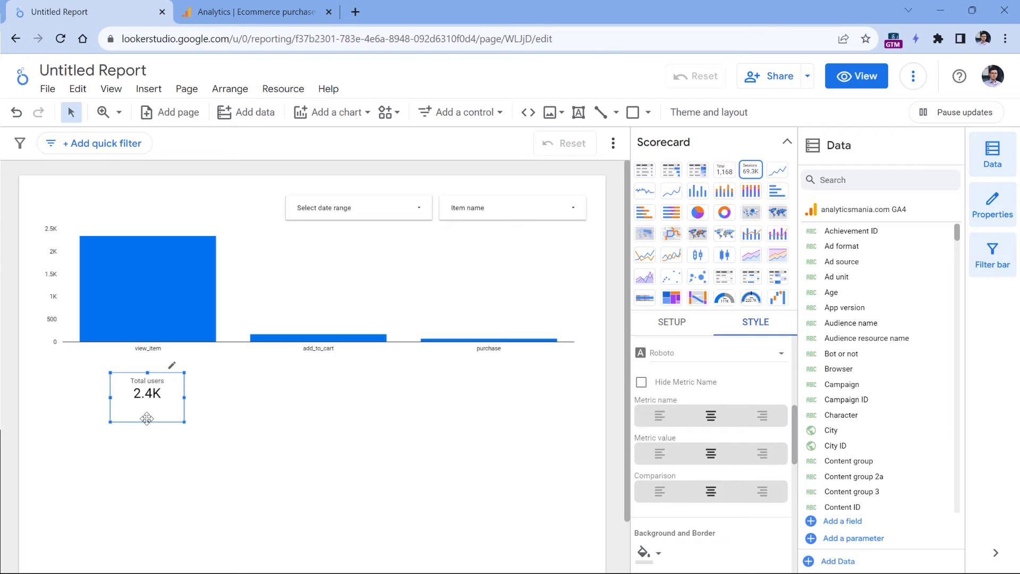
# Shorten the scorecard's frame and paste a copy of it below the add_to_cart column, level with the original
pyautogui.rightClick(146, 423)
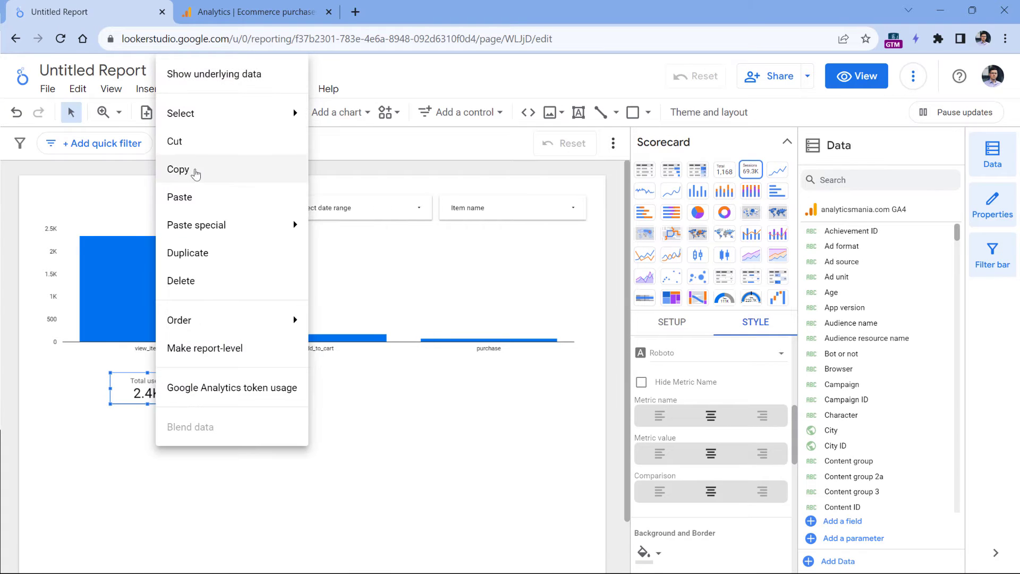
pyautogui.click(196, 171)
pyautogui.click(237, 384)
pyautogui.rightClick(237, 384)
pyautogui.click(252, 282)
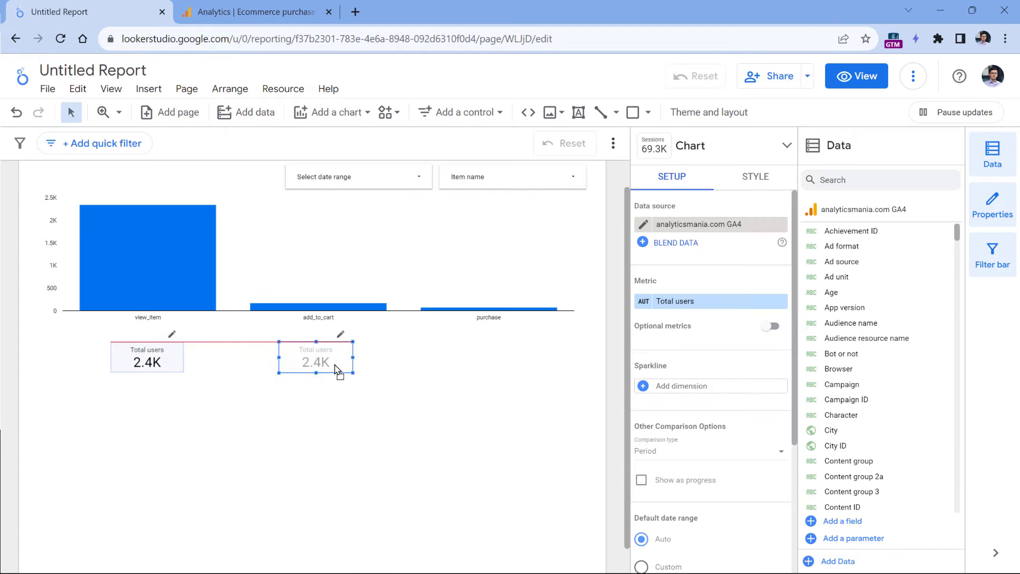
pyautogui.moveTo(337, 371); pyautogui.dragTo(333, 367)
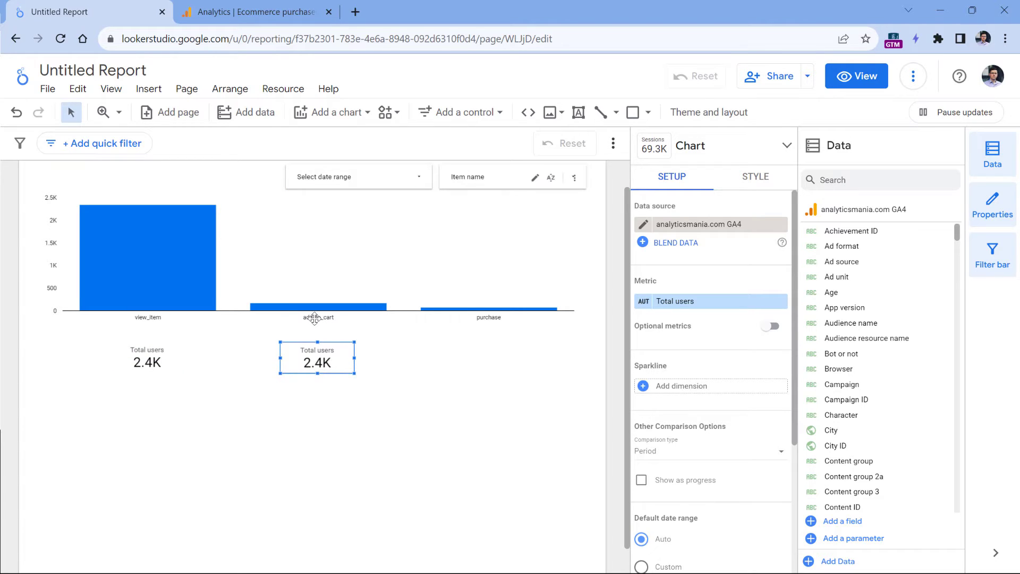
# Replace the copied scorecard's Viewed item filter with a new filter named "incl - add_to_cart"
pyautogui.scroll(-3, 740, 290)
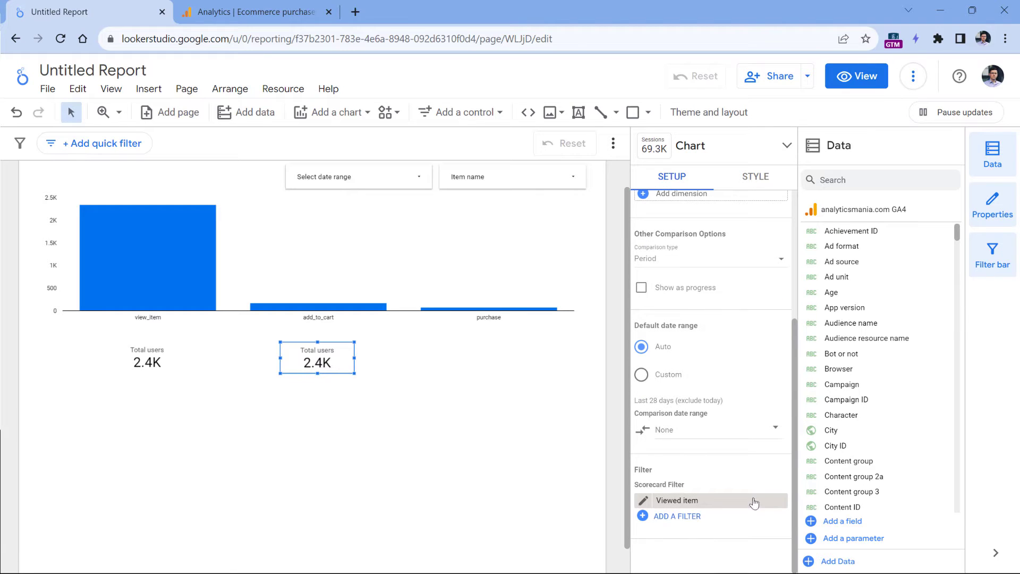
pyautogui.click(781, 500)
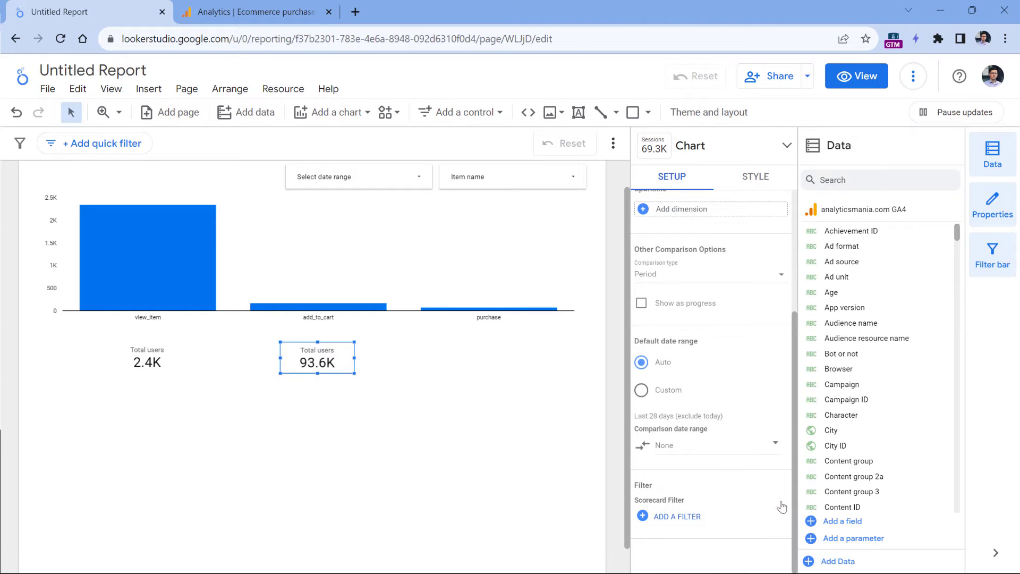
pyautogui.click(674, 518)
pyautogui.click(696, 565)
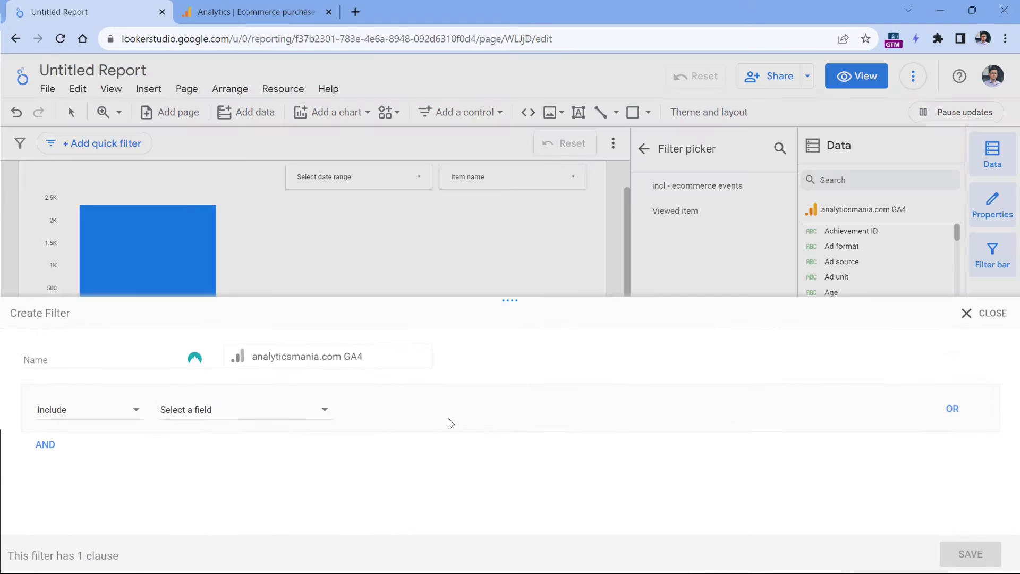
pyautogui.click(109, 355)
pyautogui.write('incl')
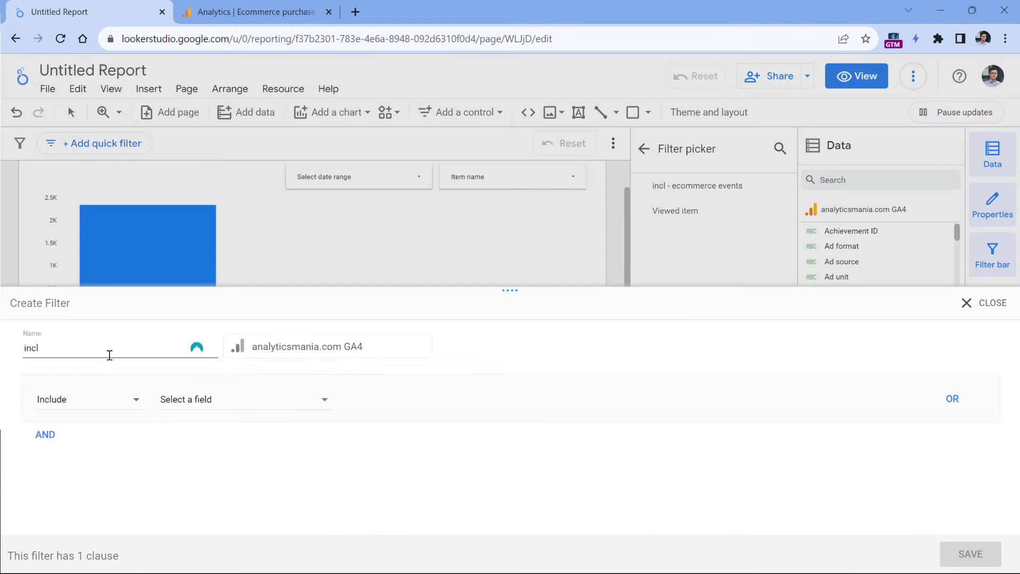
pyautogui.write(' - add_to_cart')
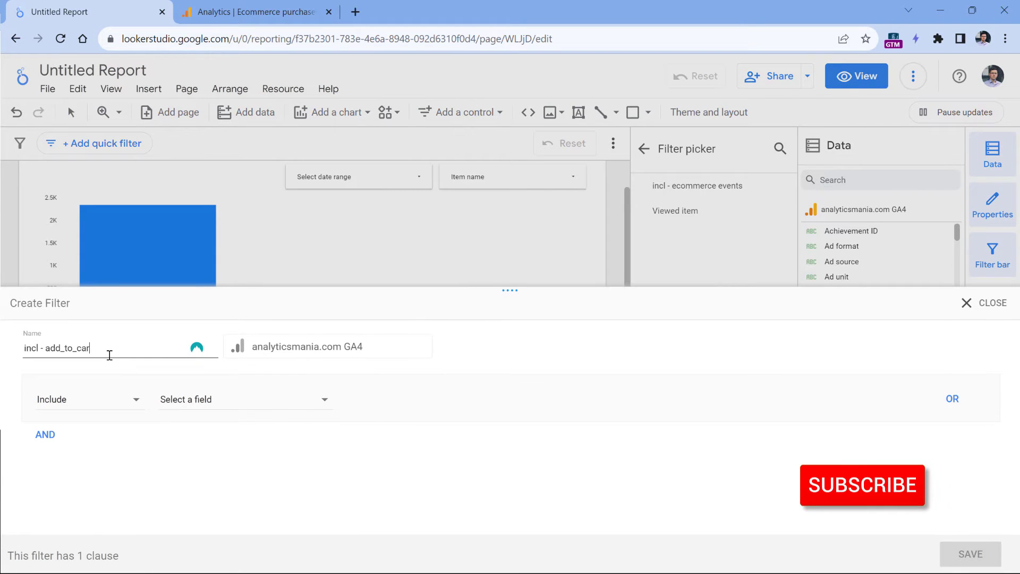
# Set the filter to include Event name Equal to (=) add_to_cart and save it
pyautogui.click(212, 399)
pyautogui.write('event name')
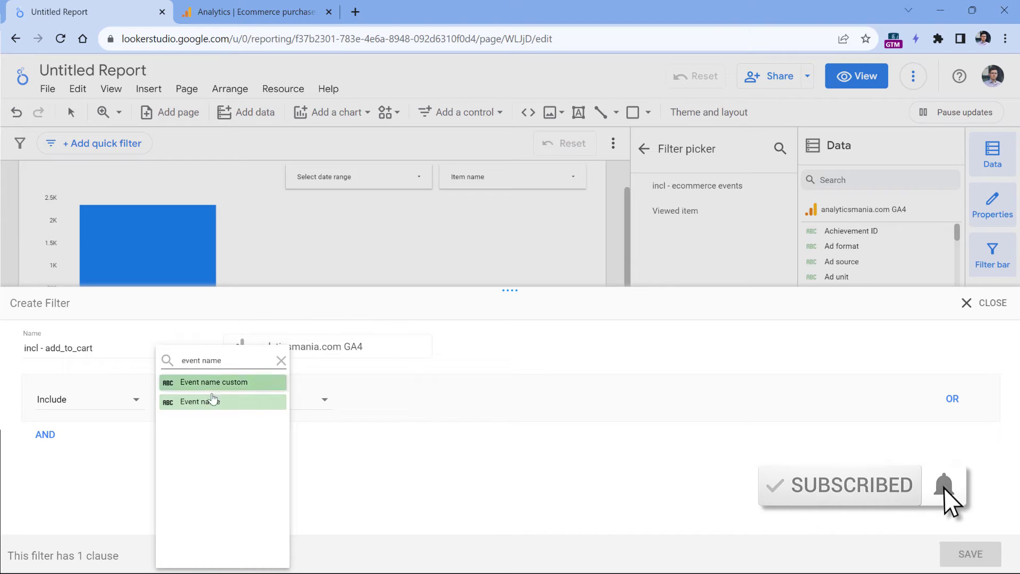
pyautogui.click(202, 401)
pyautogui.click(522, 404)
pyautogui.write('add_to_cart')
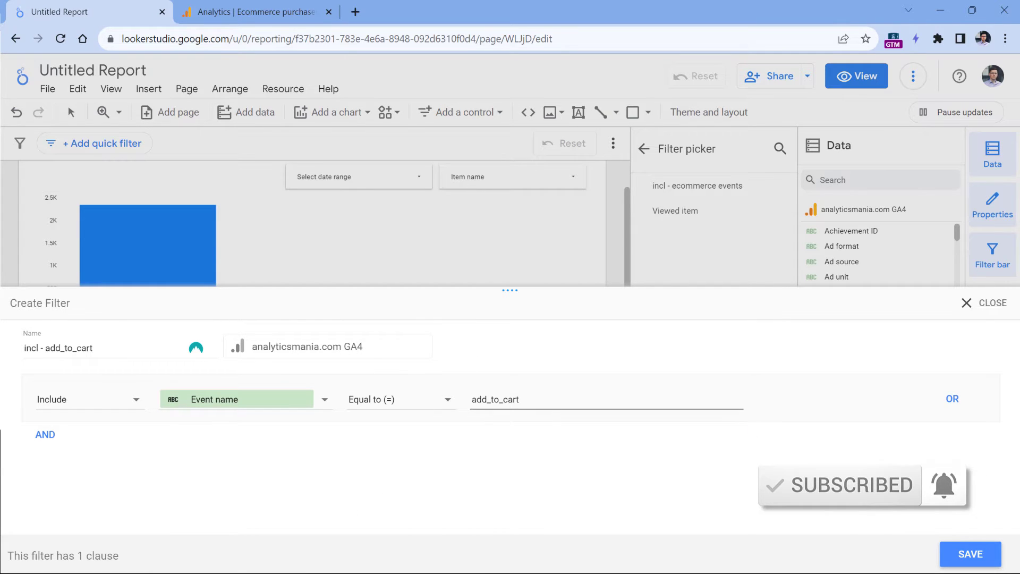
pyautogui.click(969, 553)
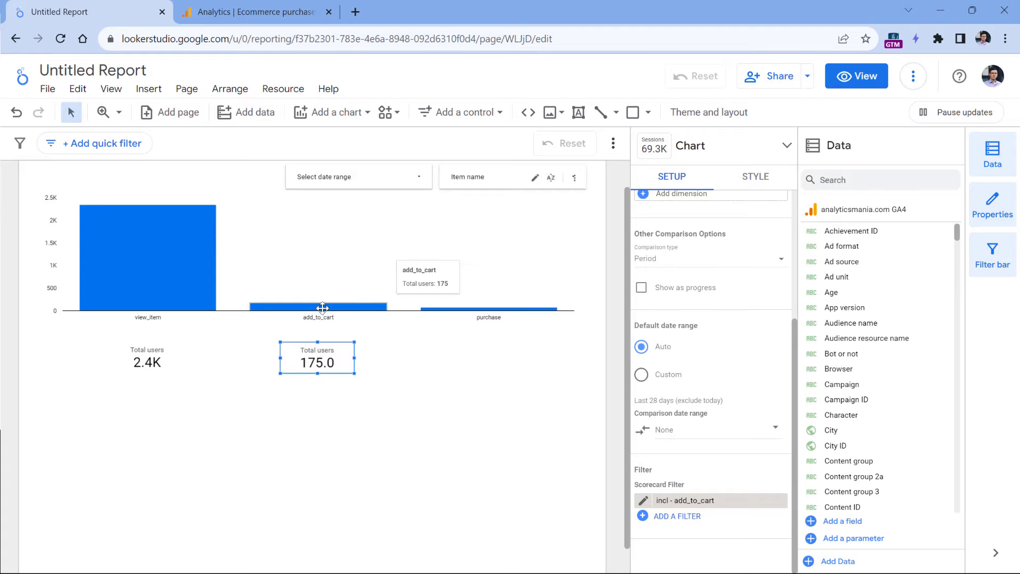
# Copy the add_to_cart scorecard and place the copy below the purchase column in the same row
pyautogui.rightClick(319, 361)
pyautogui.click(357, 167)
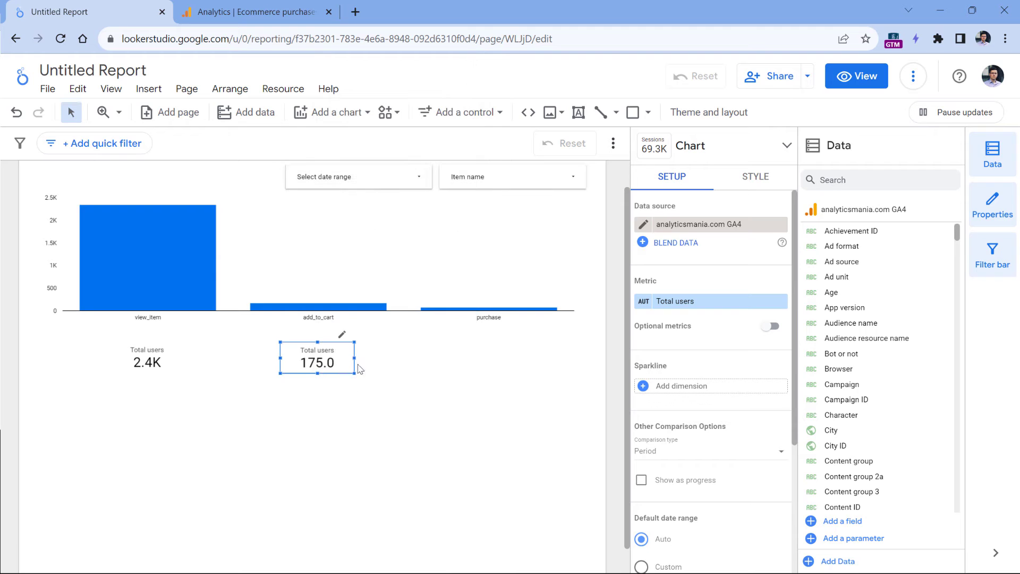
pyautogui.click(448, 352)
pyautogui.rightClick(449, 352)
pyautogui.click(468, 251)
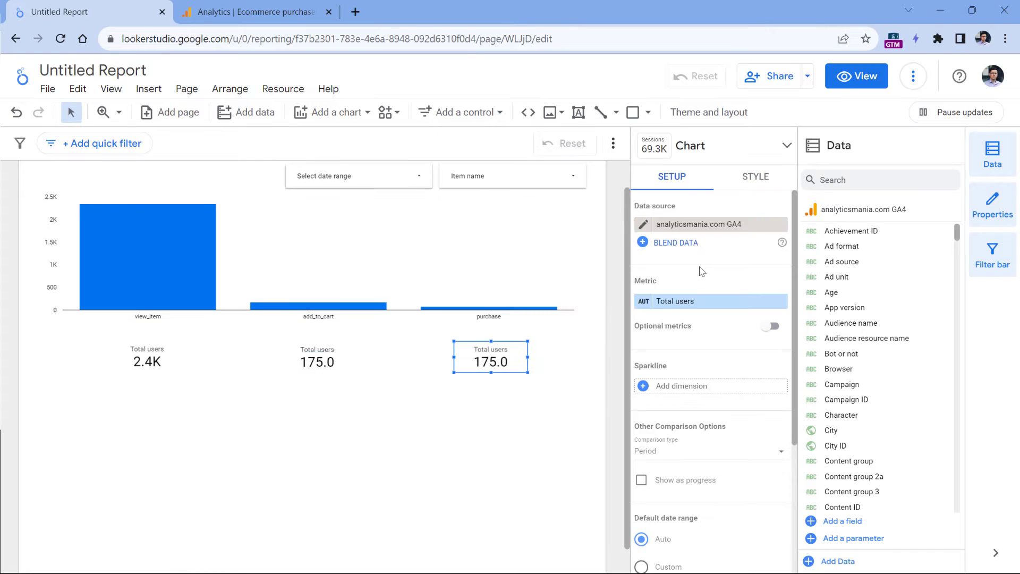
# Replace the filter of the scorecard below the purchase column with a new filter named "incl - purchase events"
pyautogui.scroll(-5, 712, 318)
pyautogui.click(686, 517)
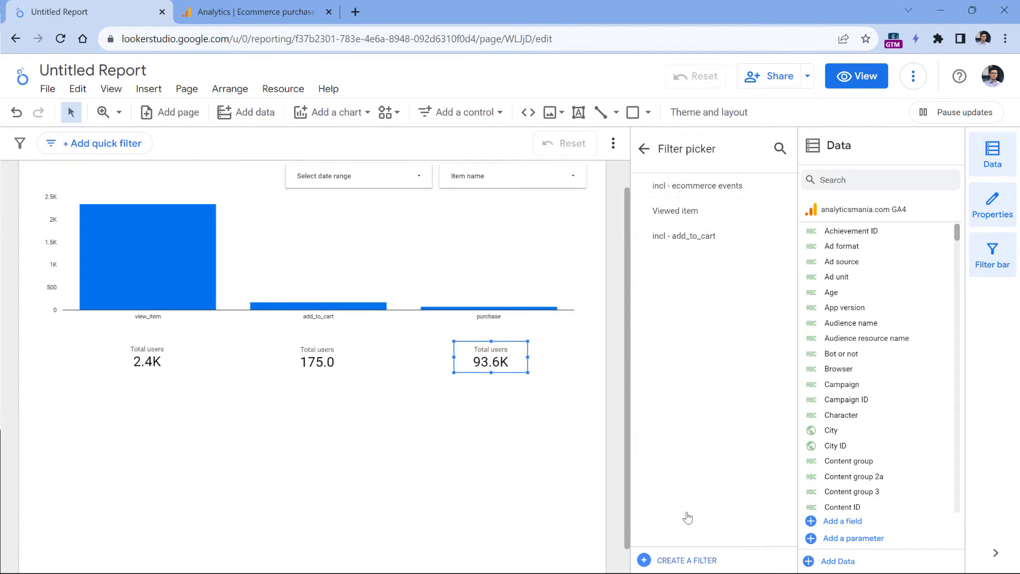
pyautogui.click(694, 567)
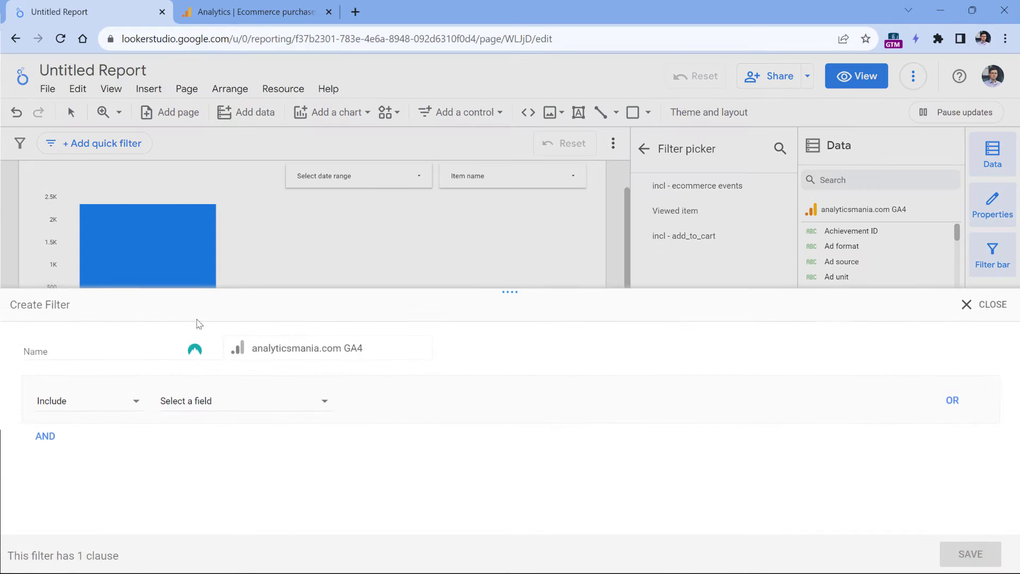
pyautogui.click(121, 343)
pyautogui.write('incl - purchase events')
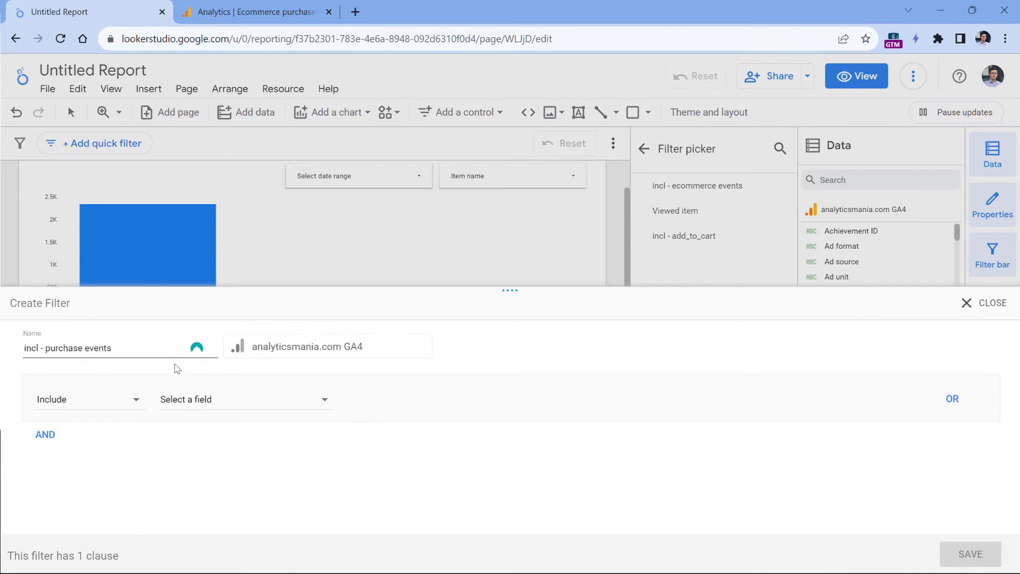
# Set the filter to include Event name Equal to (=) purchase and save it
pyautogui.click(219, 403)
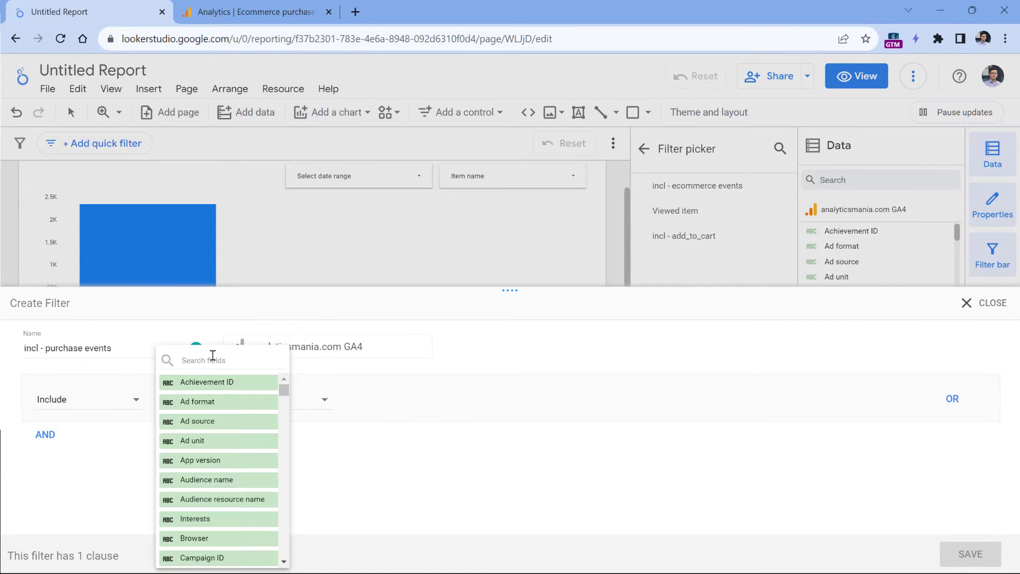
pyautogui.write('event name')
pyautogui.click(200, 401)
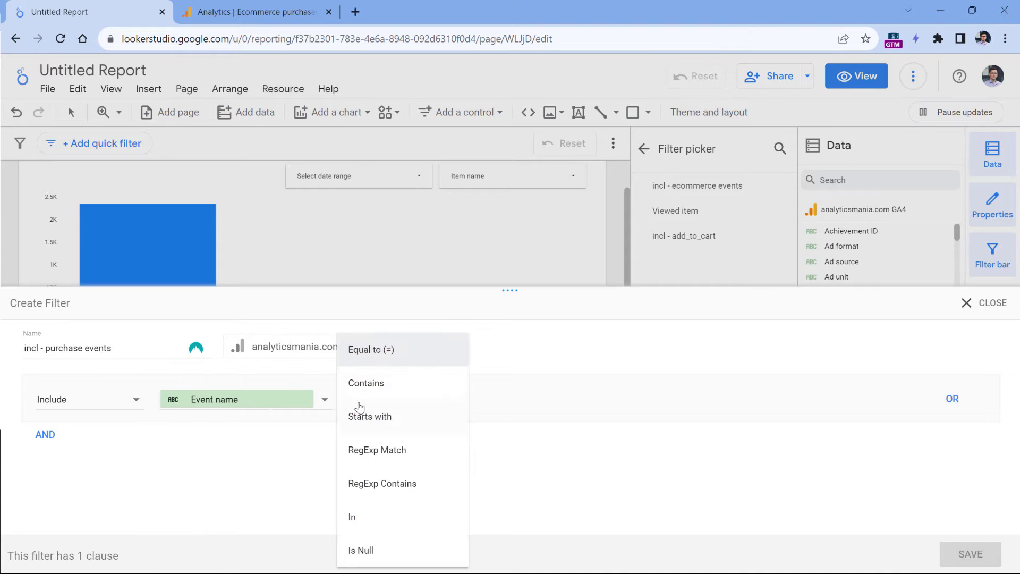
pyautogui.click(513, 400)
pyautogui.write('purchase')
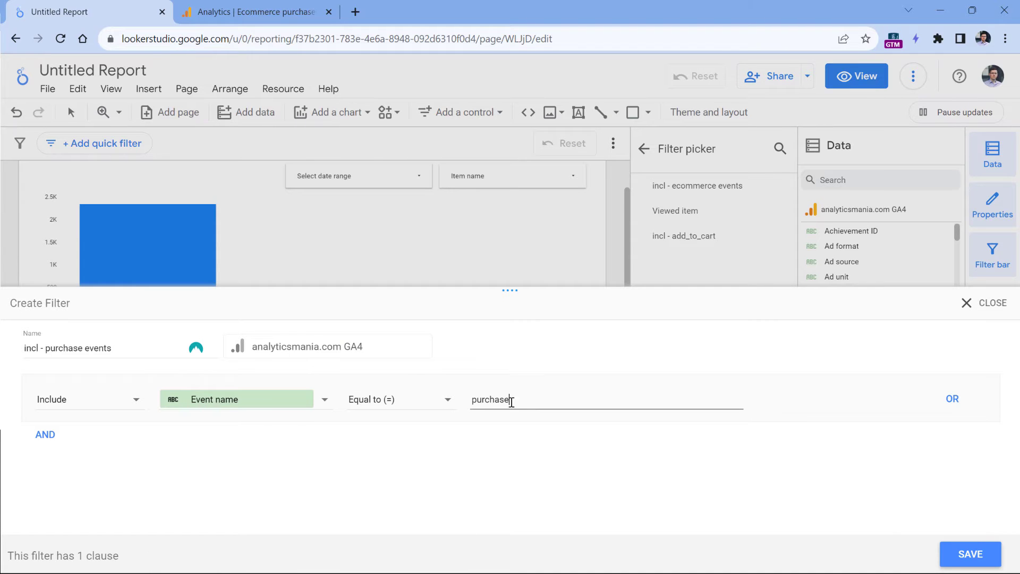
pyautogui.click(948, 555)
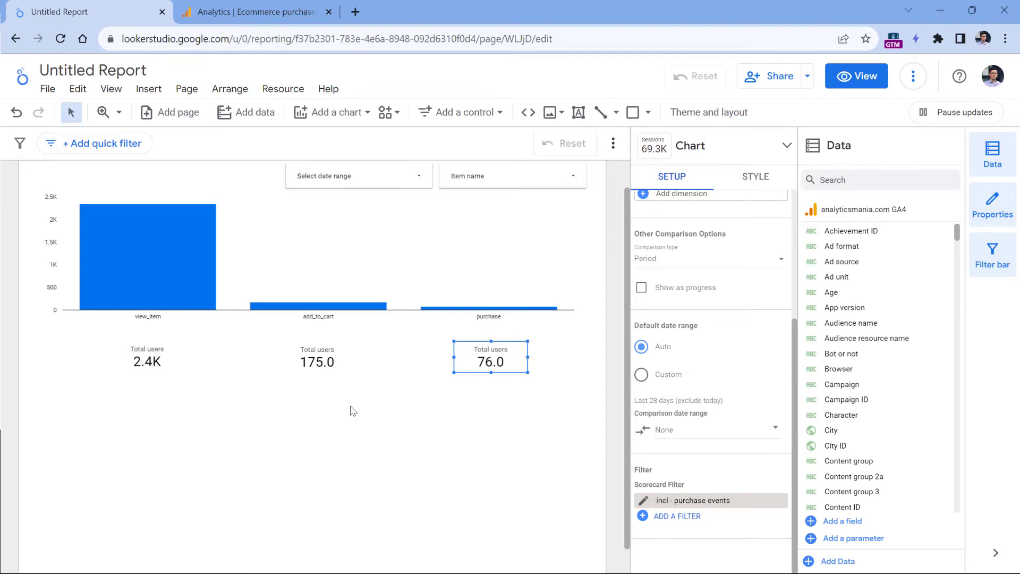
# Rename the metric of the scorecard below the view_item column to "Viewed item"
pyautogui.click(144, 355)
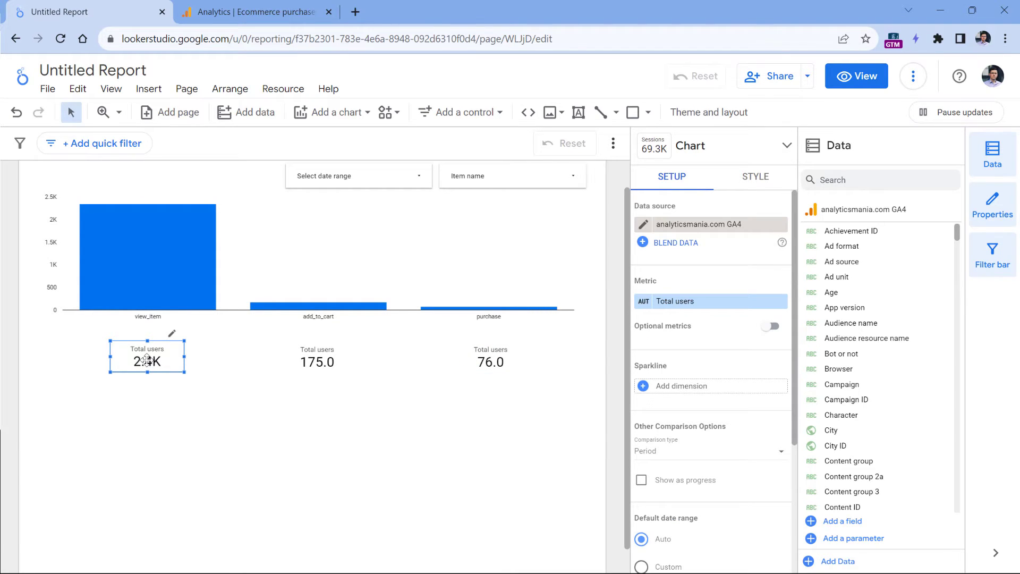
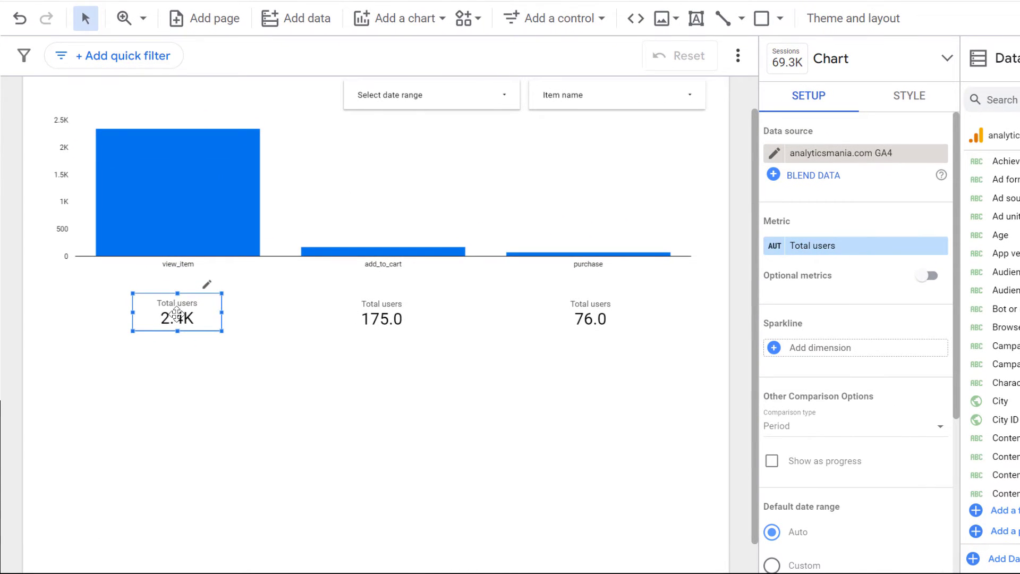
pyautogui.click(775, 246)
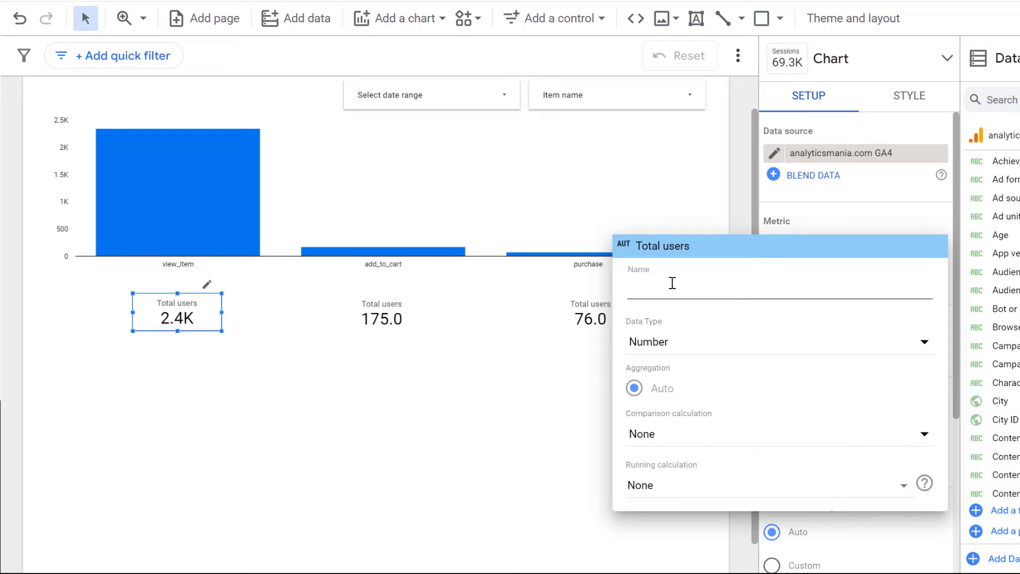
pyautogui.write('Vi')
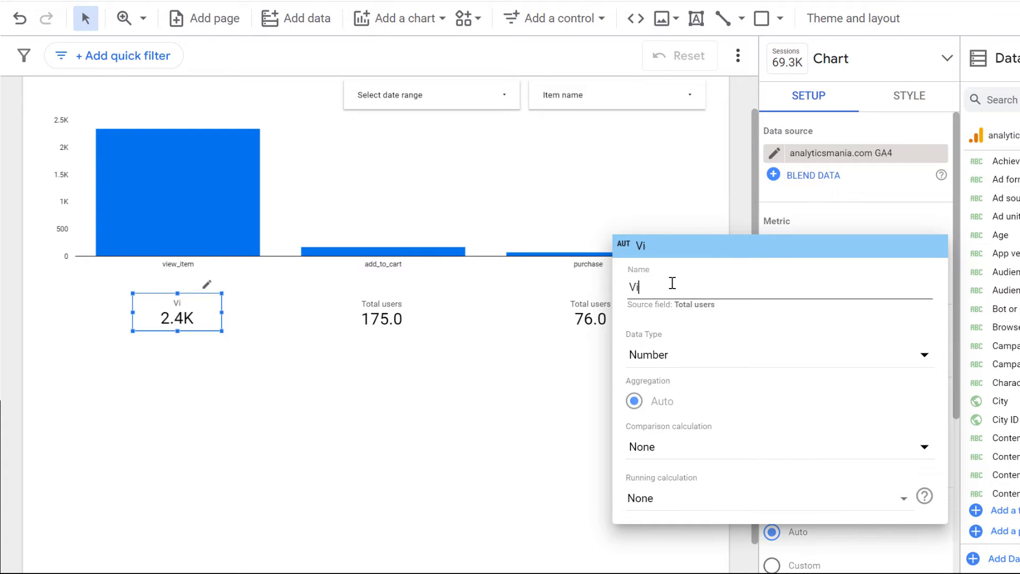
pyautogui.write('ewed items')
pyautogui.press('BackSpace')
pyautogui.click(695, 190)
# Rename the metric of the scorecard below the add_to_cart column to "Added to cart"
pyautogui.click(419, 325)
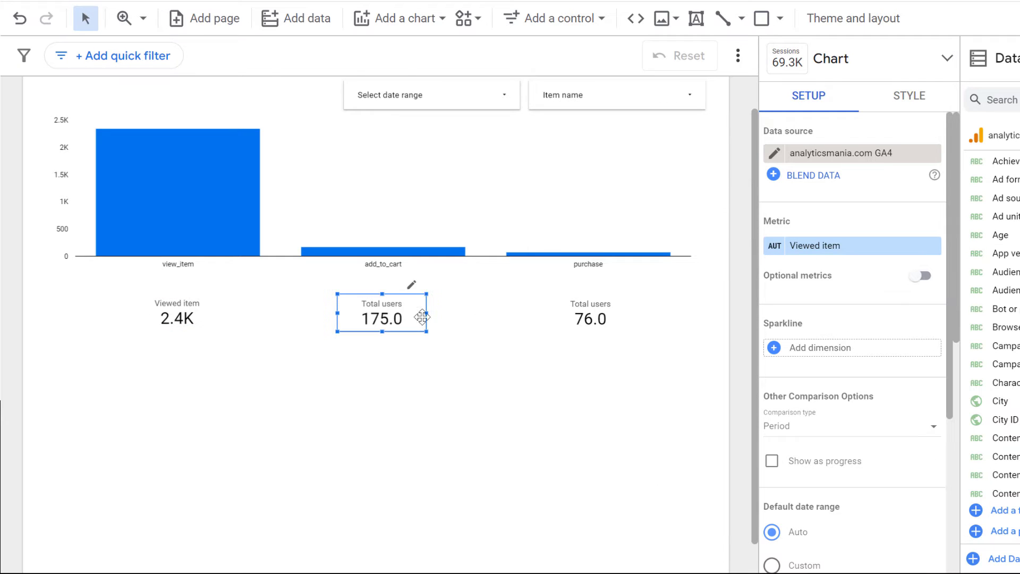
pyautogui.click(785, 249)
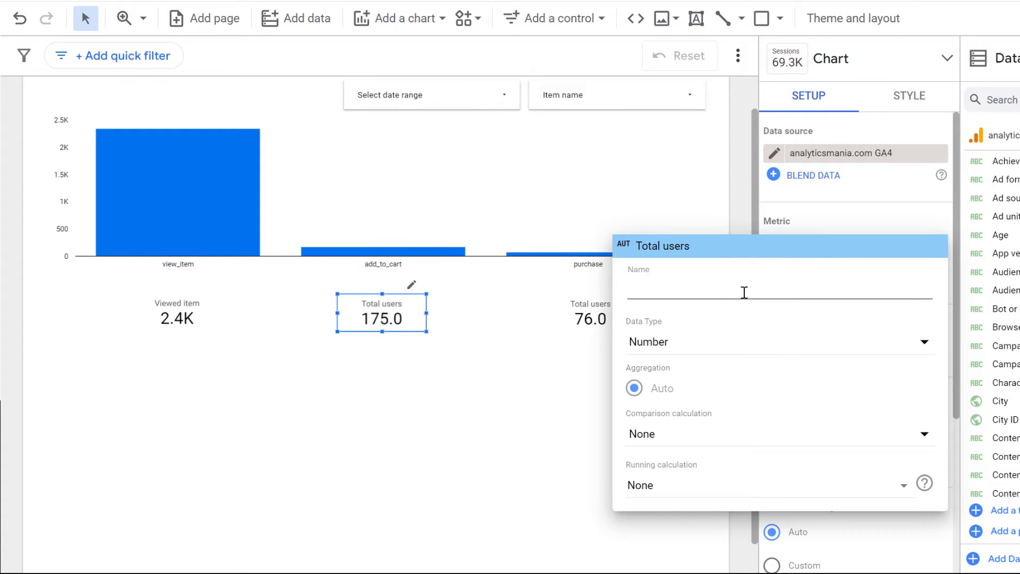
pyautogui.write('Added to cart')
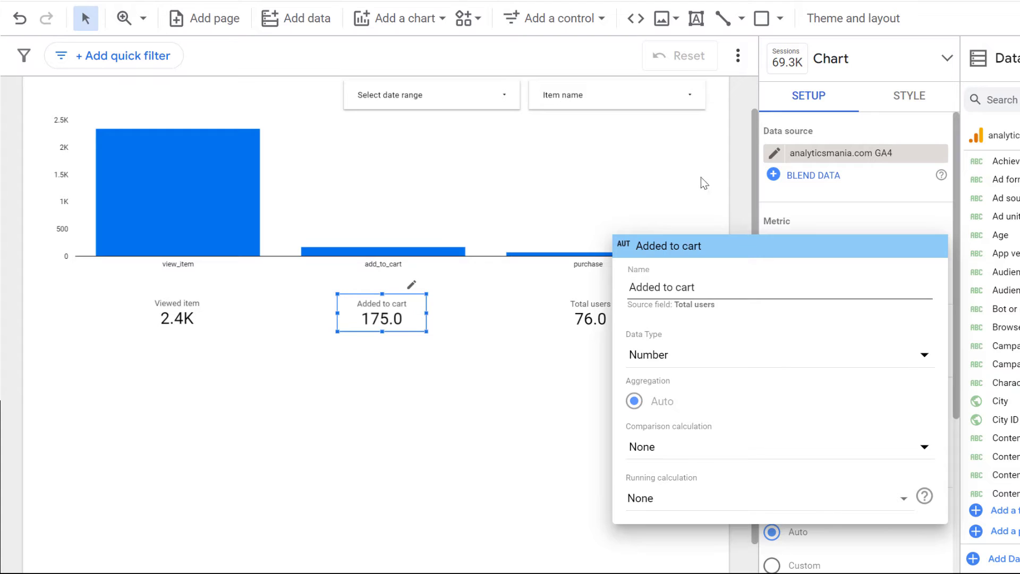
pyautogui.click(702, 183)
# Rename the metric of the scorecard below the purchase column to "Purchased"
pyautogui.click(587, 317)
pyautogui.click(781, 249)
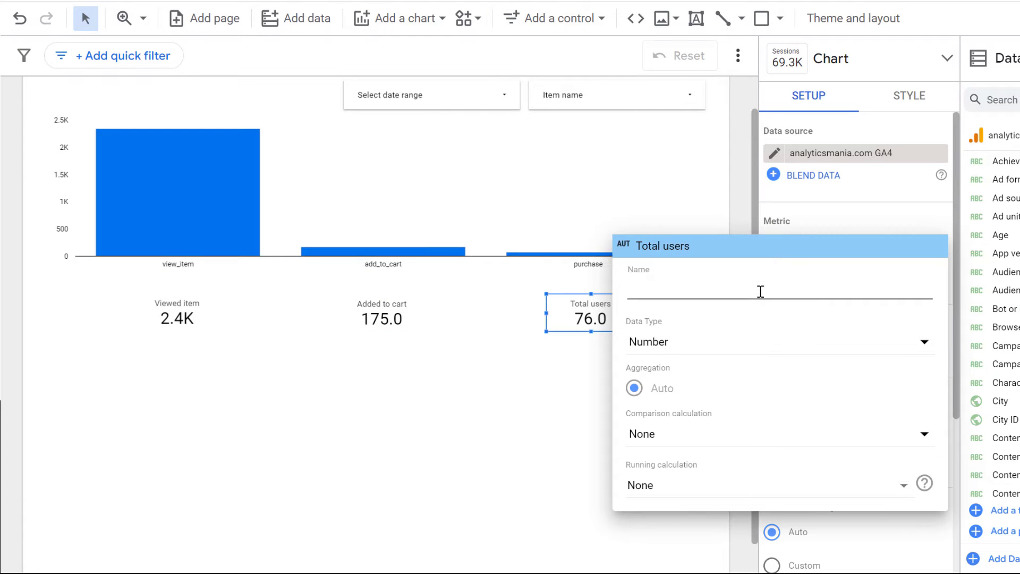
pyautogui.write('Purchased')
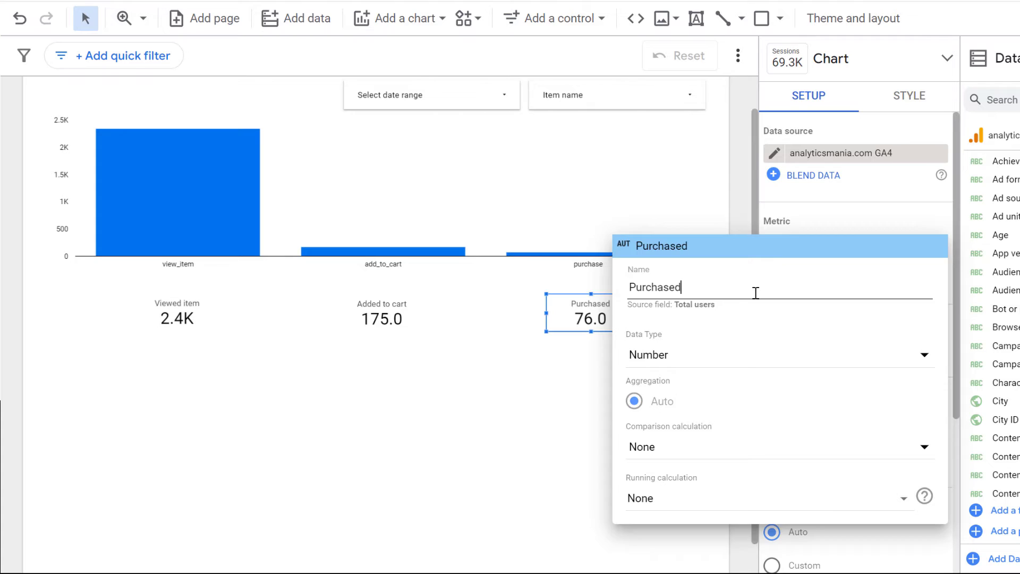
# Move the three funnel scorecards up together so they sit directly beneath the chart's column labels
pyautogui.moveTo(122, 289); pyautogui.dragTo(406, 298)
pyautogui.keyDown('shift'); pyautogui.click(588, 320); pyautogui.keyUp('shift')
pyautogui.click(377, 334)
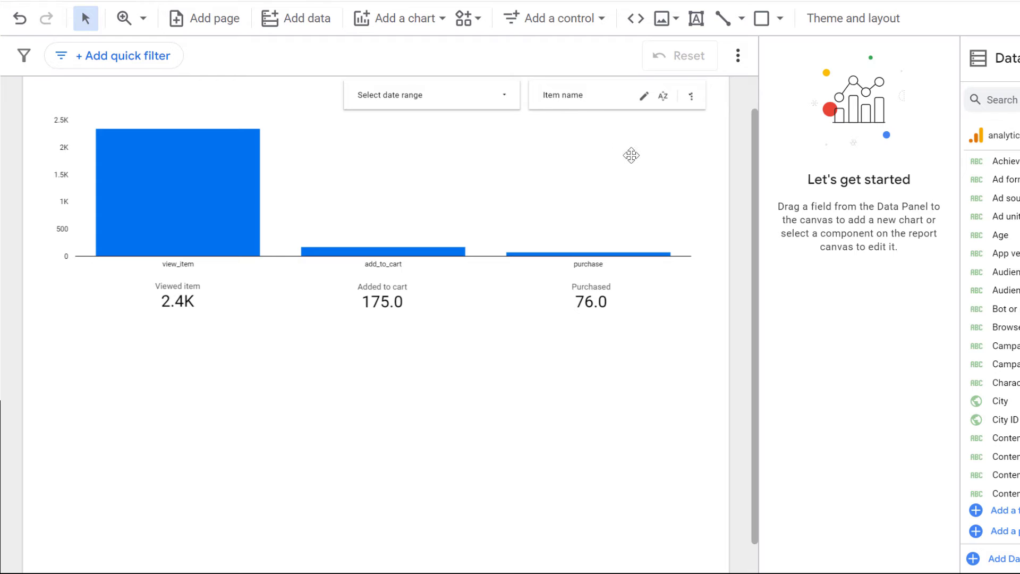
# Set the report's date range control to a fixed period from Oct 25, 2023 to Oct 31, 2023
pyautogui.click(503, 101)
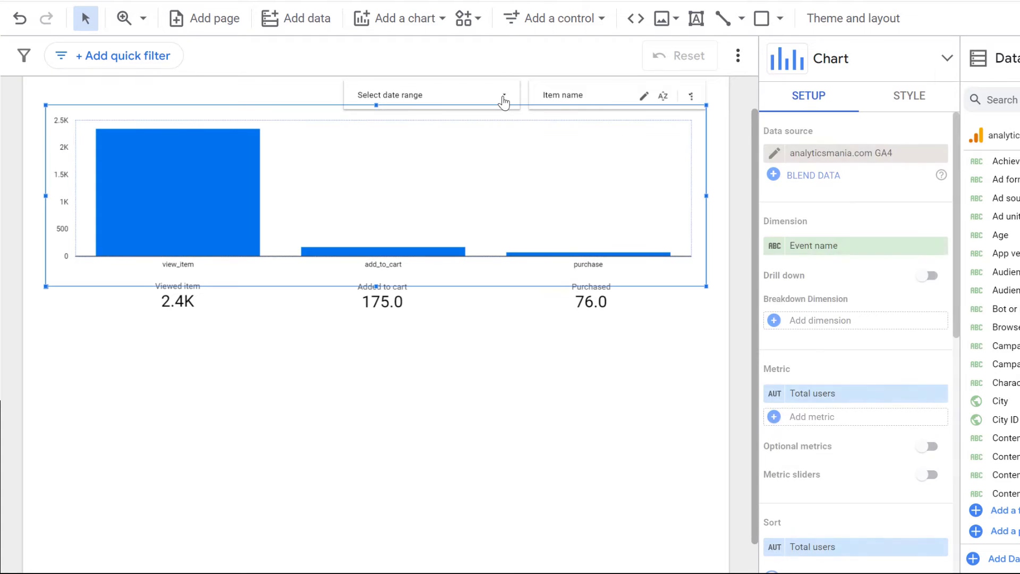
pyautogui.click(506, 98)
pyautogui.click(316, 225)
pyautogui.click(401, 147)
pyautogui.click(435, 242)
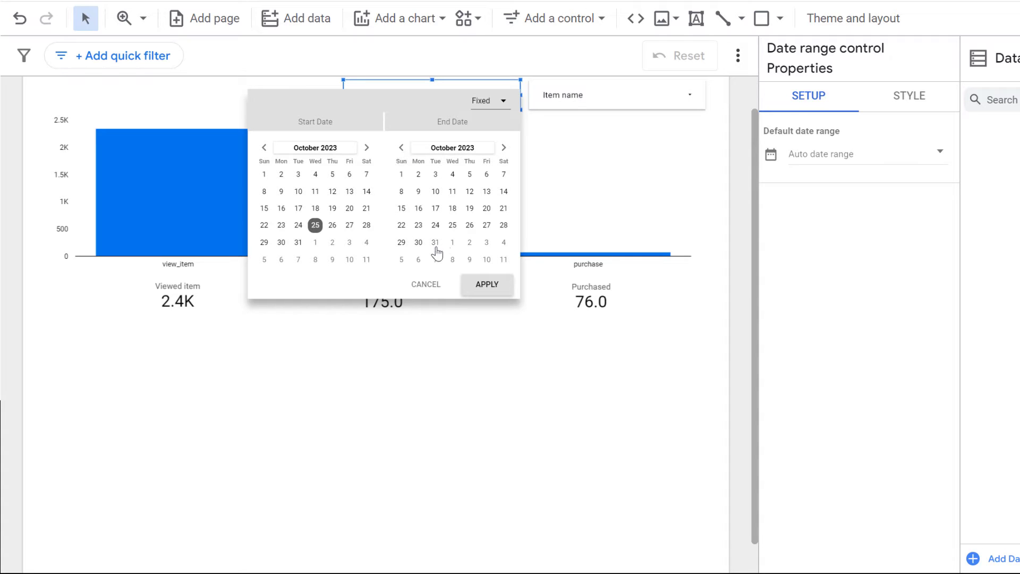
pyautogui.click(496, 293)
# Limit the Item name control to only "google analytics 4 course"
pyautogui.click(588, 94)
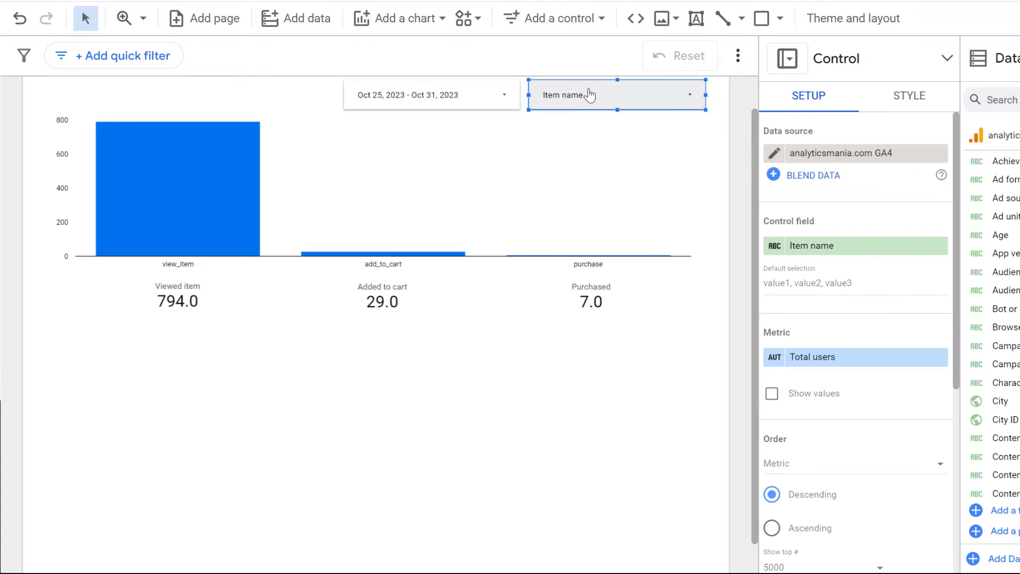
pyautogui.click(589, 94)
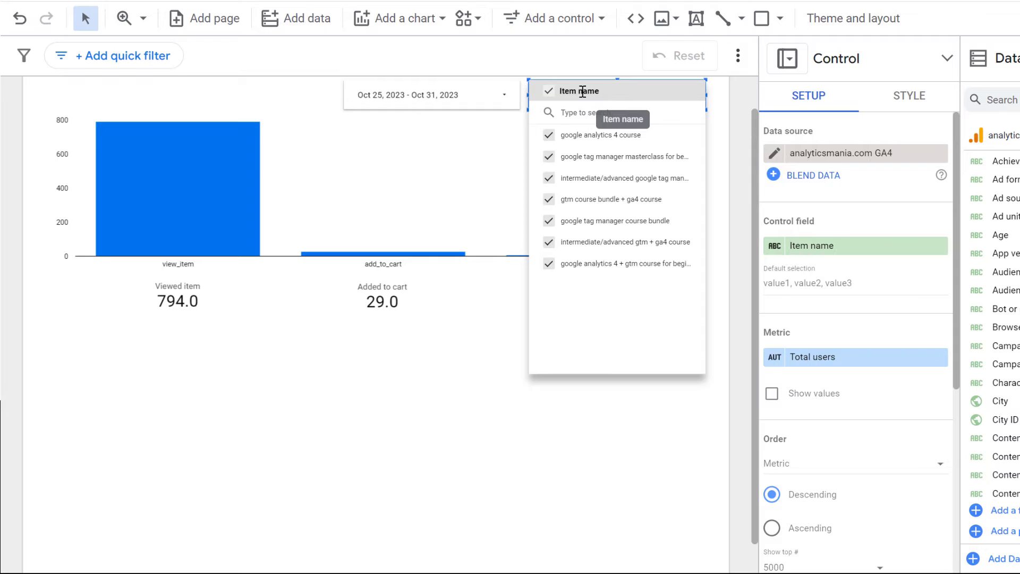
pyautogui.click(672, 136)
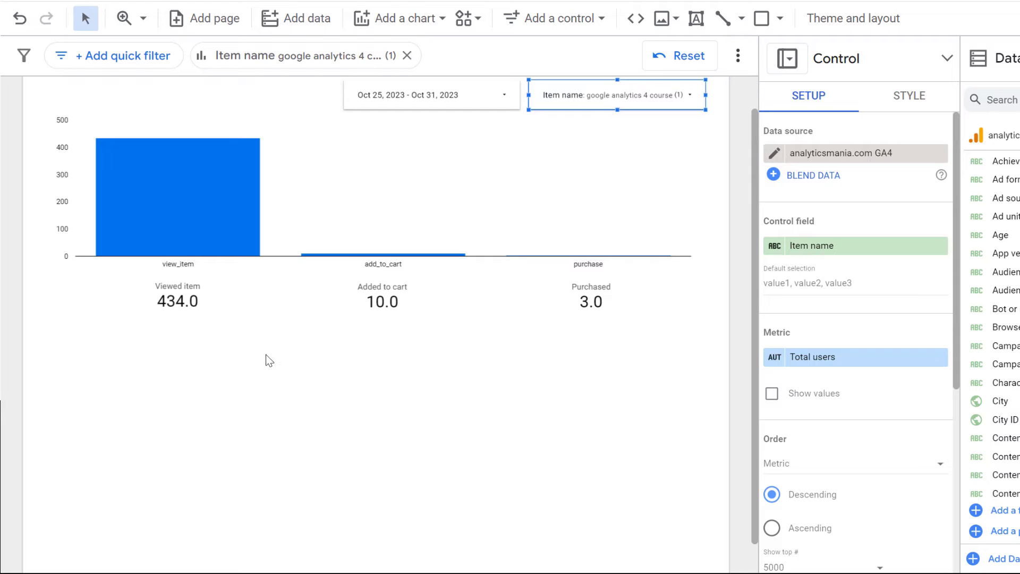
# Blend the data of the Viewed item and Added to cart scorecards and place the resulting scorecard slightly below and between them
pyautogui.click(182, 301)
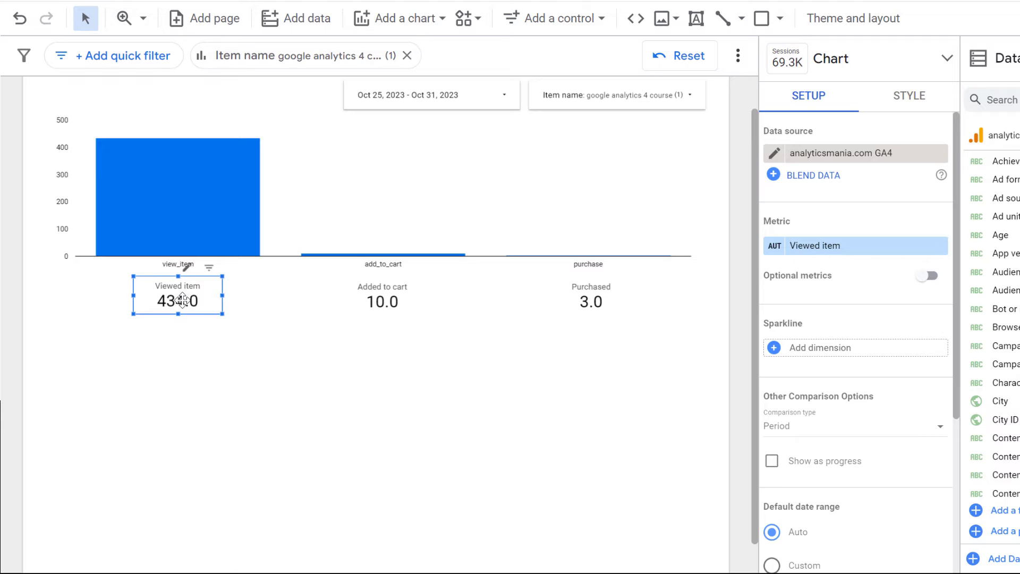
pyautogui.keyDown('shift'); pyautogui.click(385, 300); pyautogui.keyUp('shift')
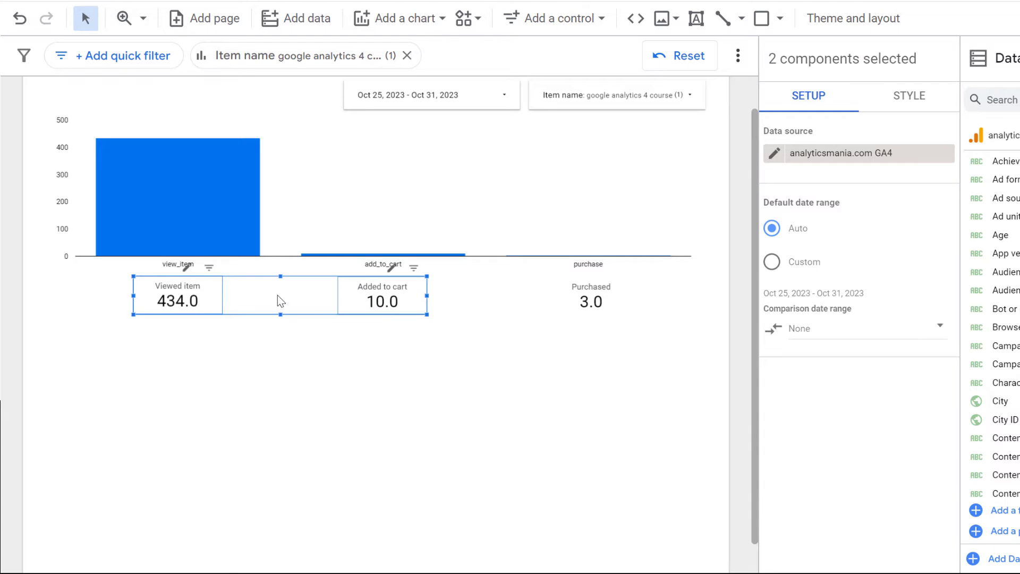
pyautogui.rightClick(356, 291)
pyautogui.click(417, 453)
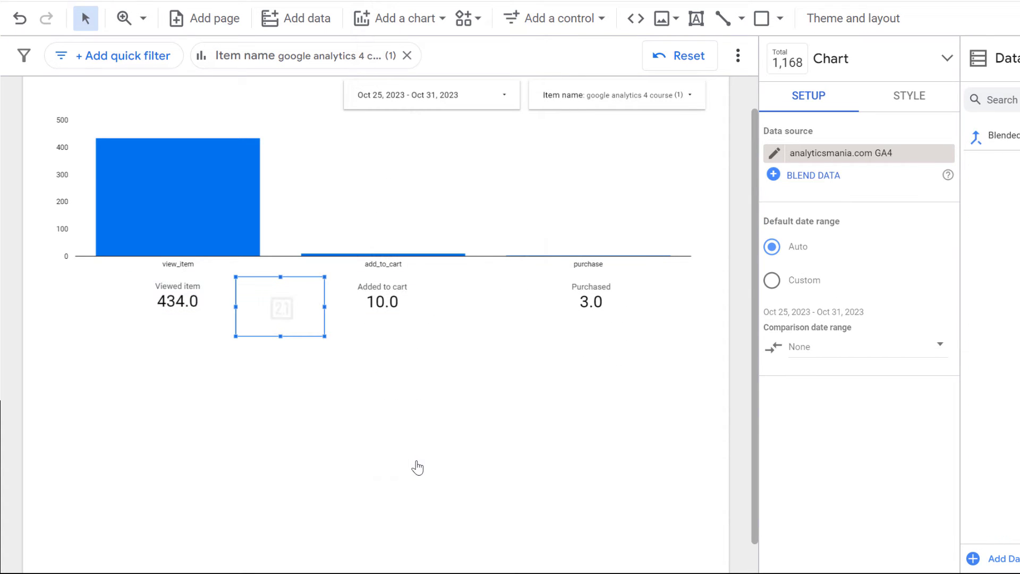
pyautogui.moveTo(284, 305); pyautogui.dragTo(284, 342)
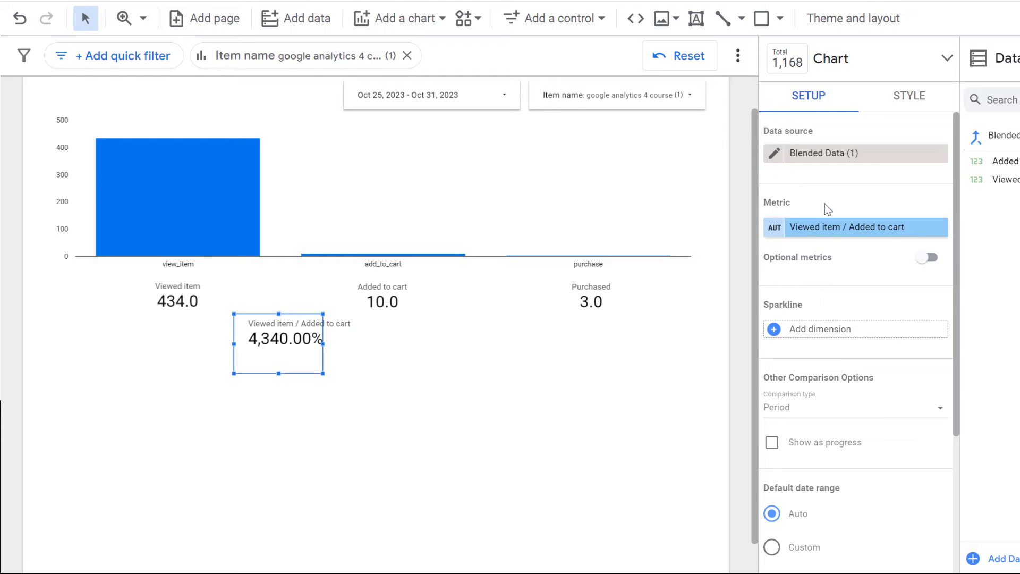
# Change the blended scorecard's metric formula to SUM(Added to cart) / SUM(Viewed item) and apply it
pyautogui.click(771, 232)
pyautogui.click(754, 135)
pyautogui.press('BackSpace')
pyautogui.write('added')
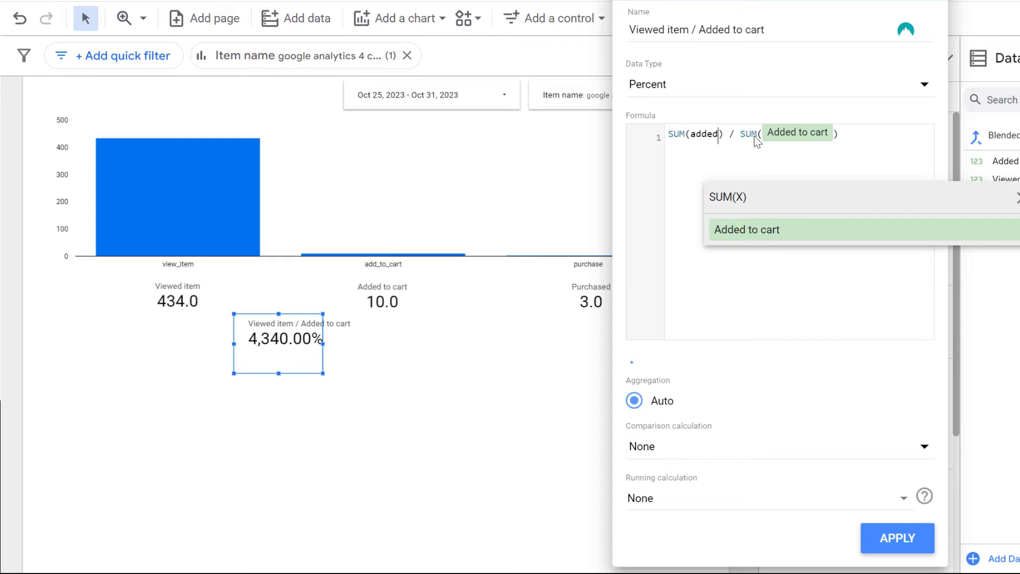
pyautogui.press('Return')
pyautogui.click(867, 138)
pyautogui.press('BackSpace')
pyautogui.write('view')
pyautogui.click(816, 232)
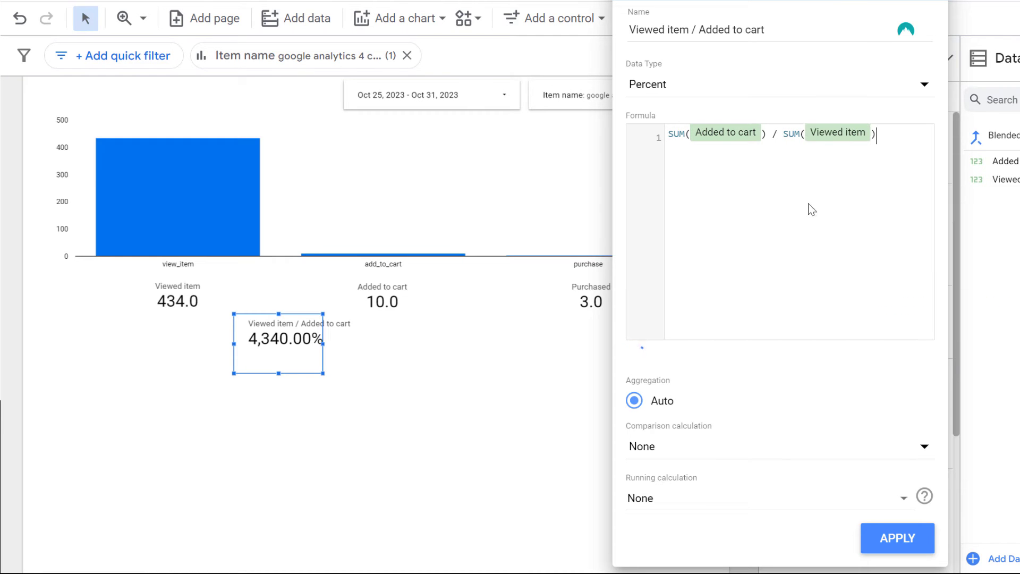
pyautogui.click(897, 538)
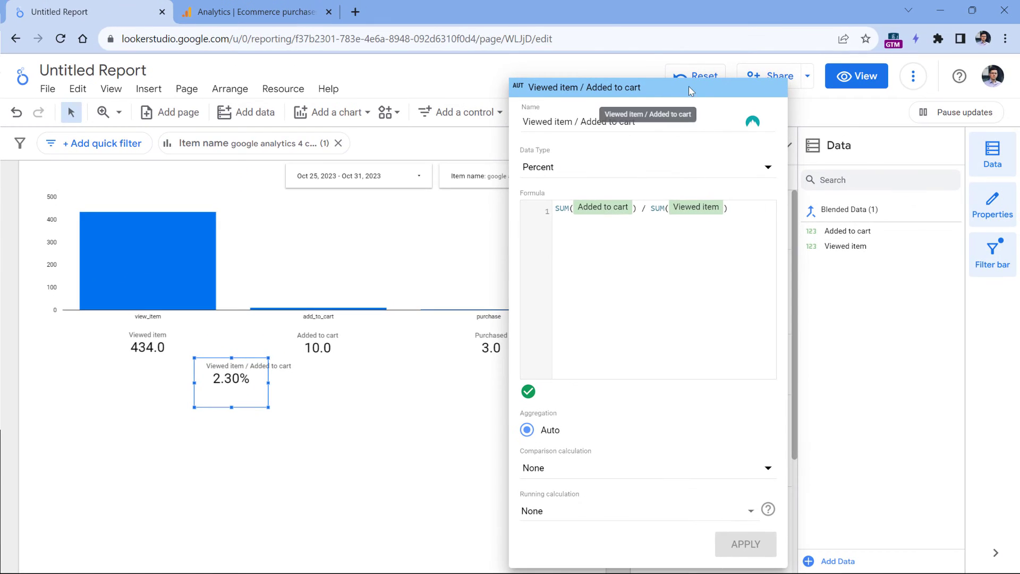
pyautogui.click(649, 64)
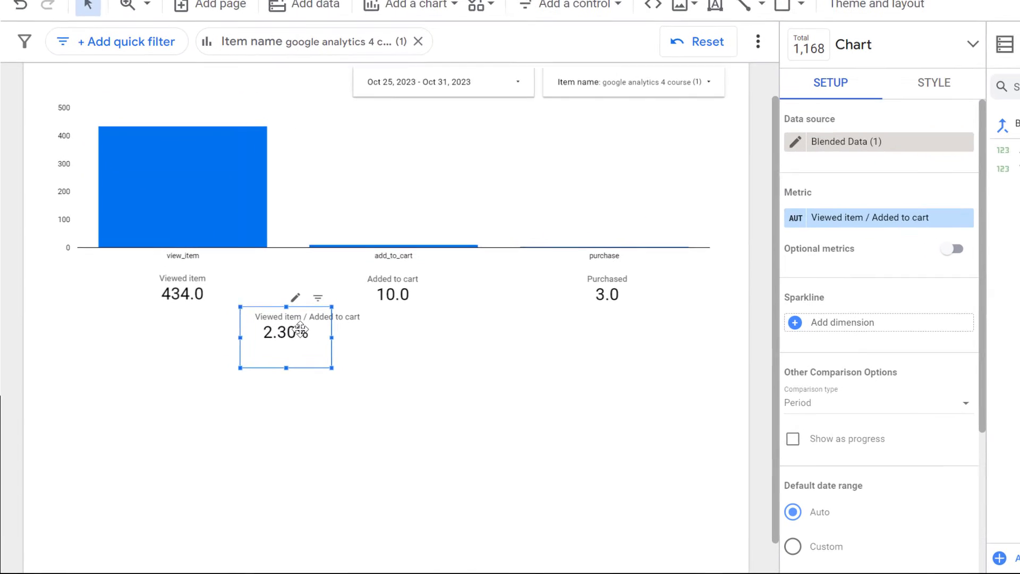
# Hide the blended scorecard's metric name, shrink its frame and move it up between the Viewed item and Added to cart scorecards
pyautogui.click(954, 83)
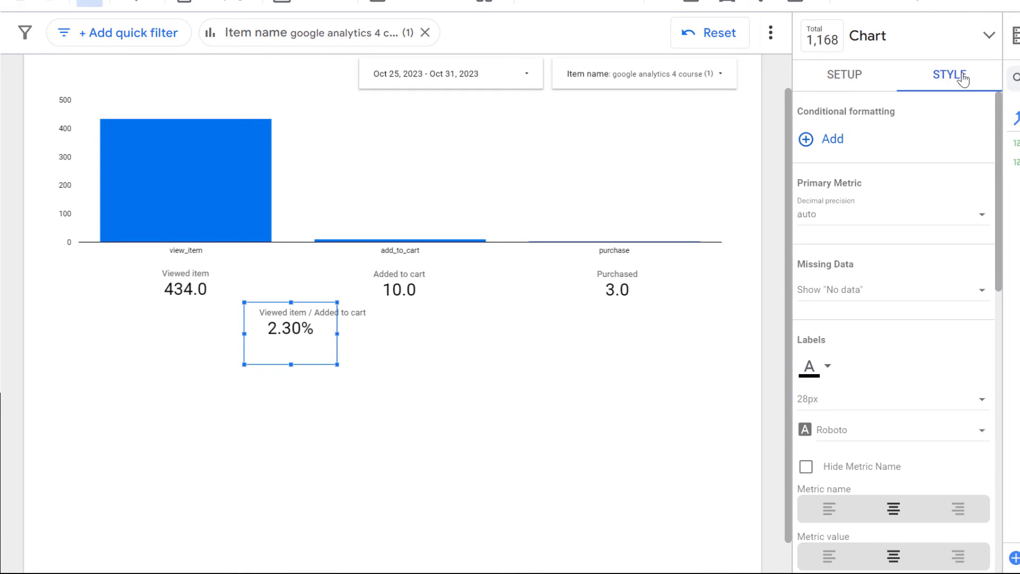
pyautogui.click(806, 467)
pyautogui.moveTo(337, 365); pyautogui.dragTo(317, 333)
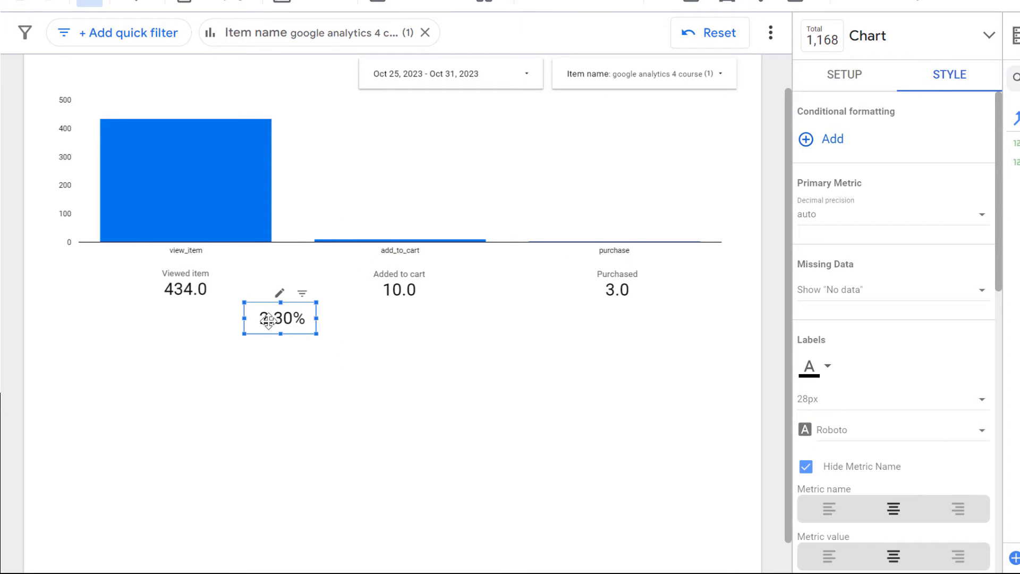
pyautogui.moveTo(282, 328); pyautogui.dragTo(294, 291)
# Set the blended percentage scorecard's label color to green and nudge it slightly down
pyautogui.scroll(-2, 845, 282)
pyautogui.click(828, 279)
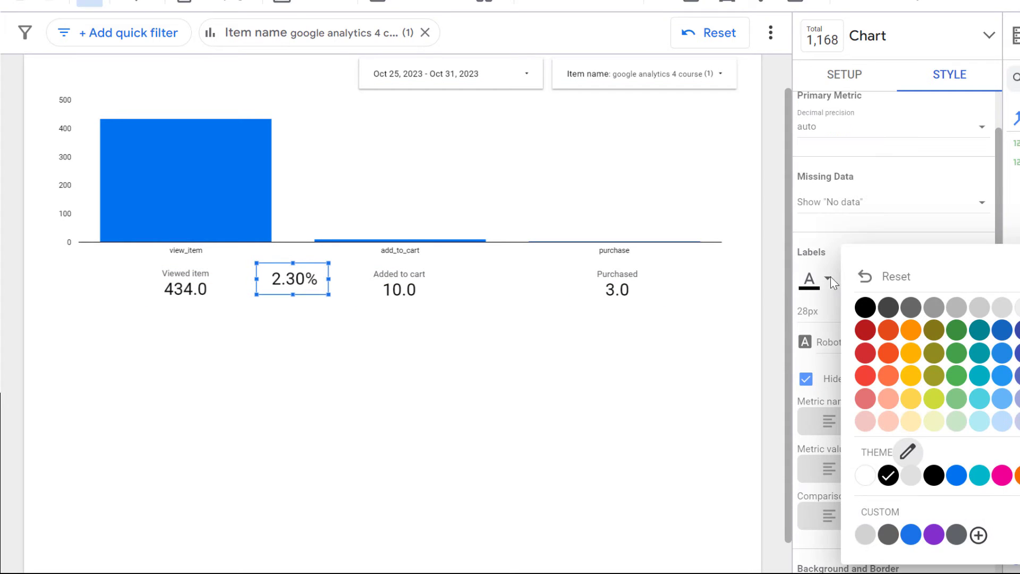
pyautogui.click(955, 357)
pyautogui.moveTo(297, 286); pyautogui.dragTo(299, 291)
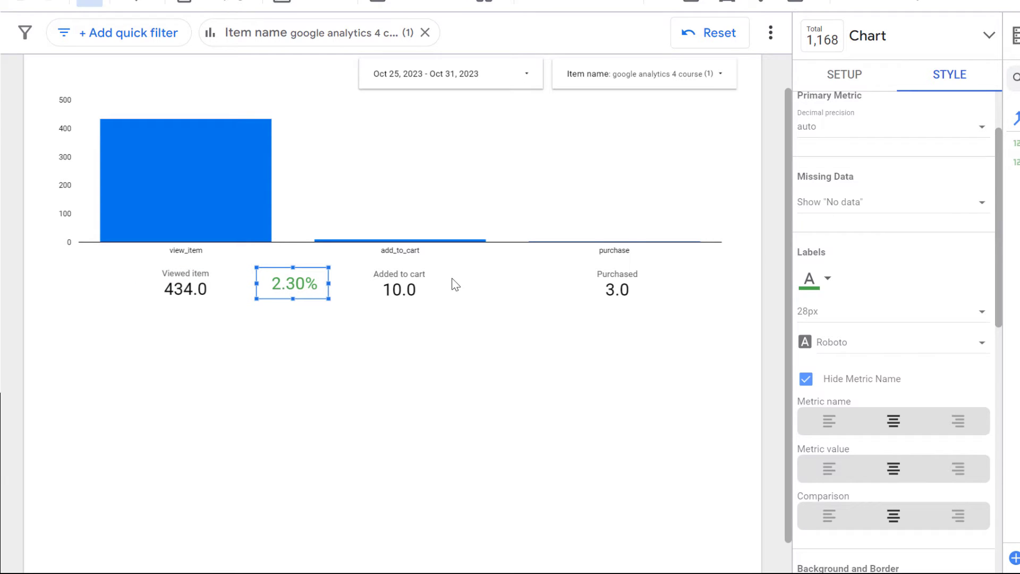
# Set the percentage scorecard's label size to 18px and nudge it slightly up
pyautogui.click(966, 312)
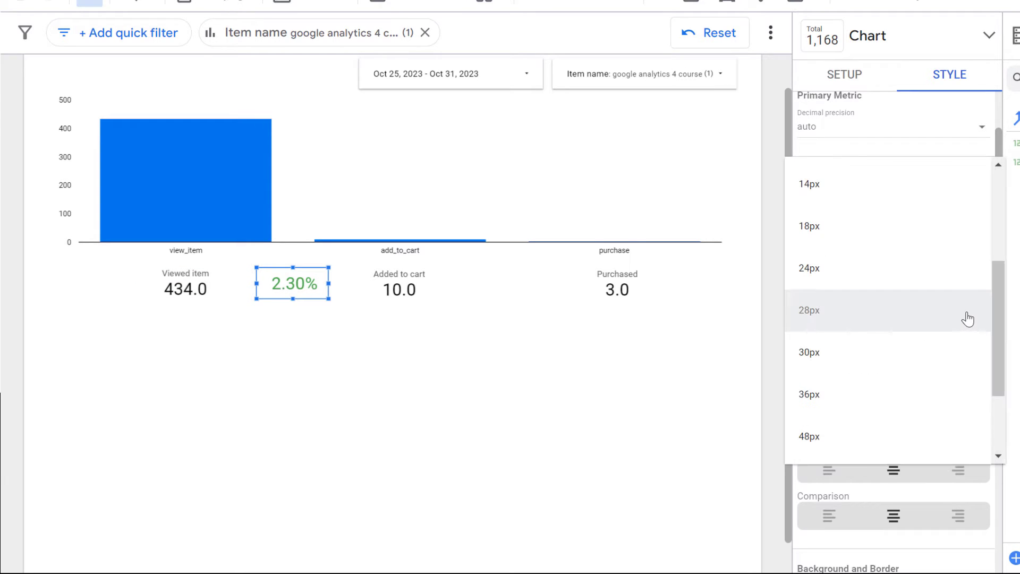
pyautogui.click(838, 229)
pyautogui.moveTo(293, 290); pyautogui.dragTo(293, 285)
pyautogui.click(336, 297)
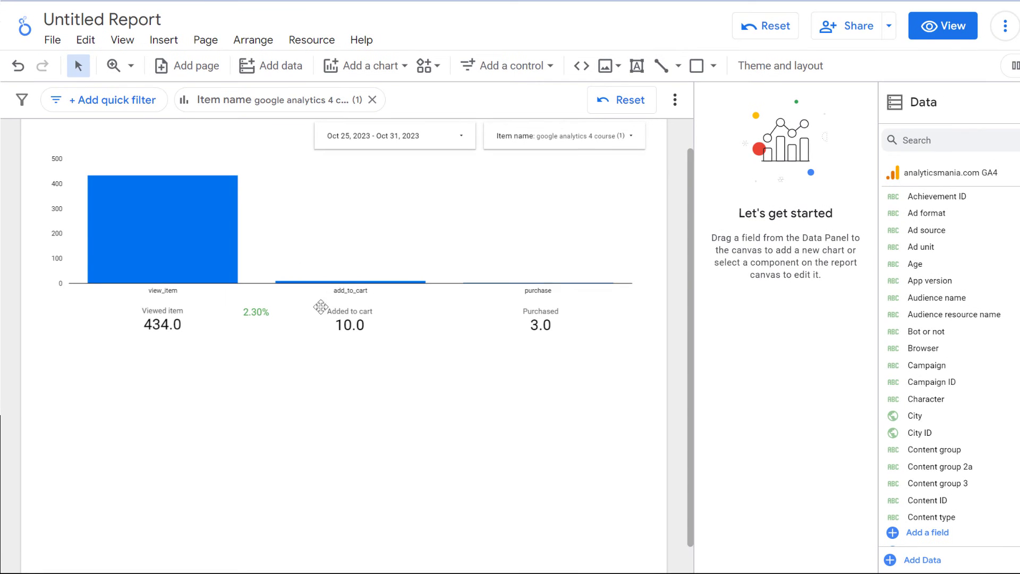
# Draw a line below the percentage from Viewed item to Added to cart and set its line end to Pointer
pyautogui.click(163, 40)
pyautogui.scroll(-9, 218, 276)
pyautogui.click(187, 436)
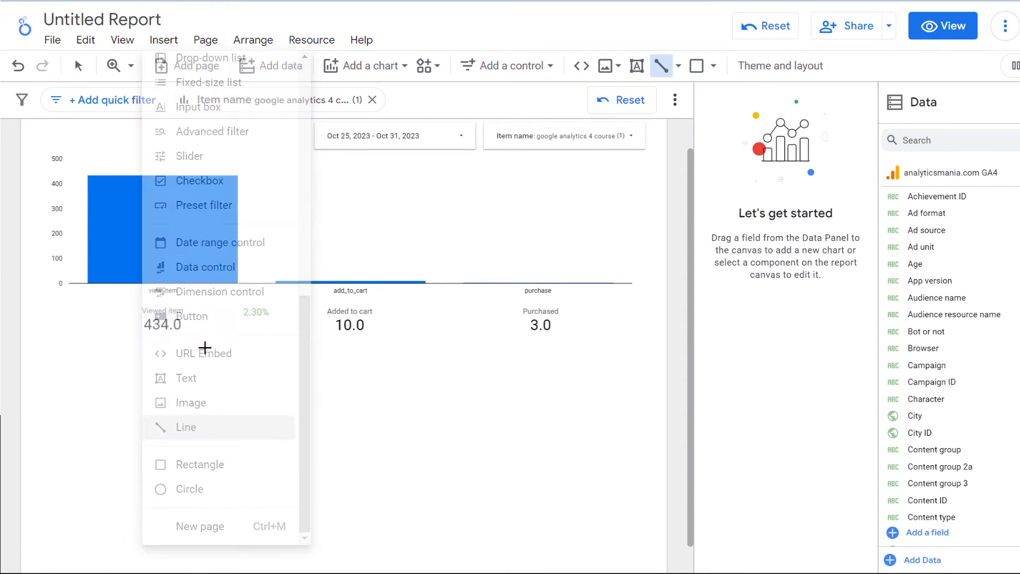
pyautogui.moveTo(203, 318); pyautogui.dragTo(309, 319)
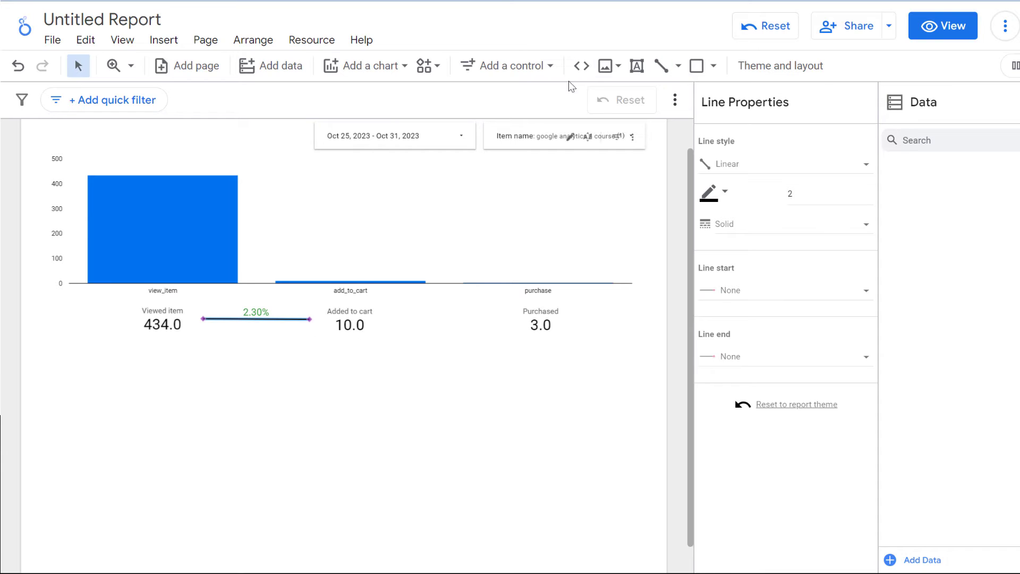
pyautogui.click(863, 358)
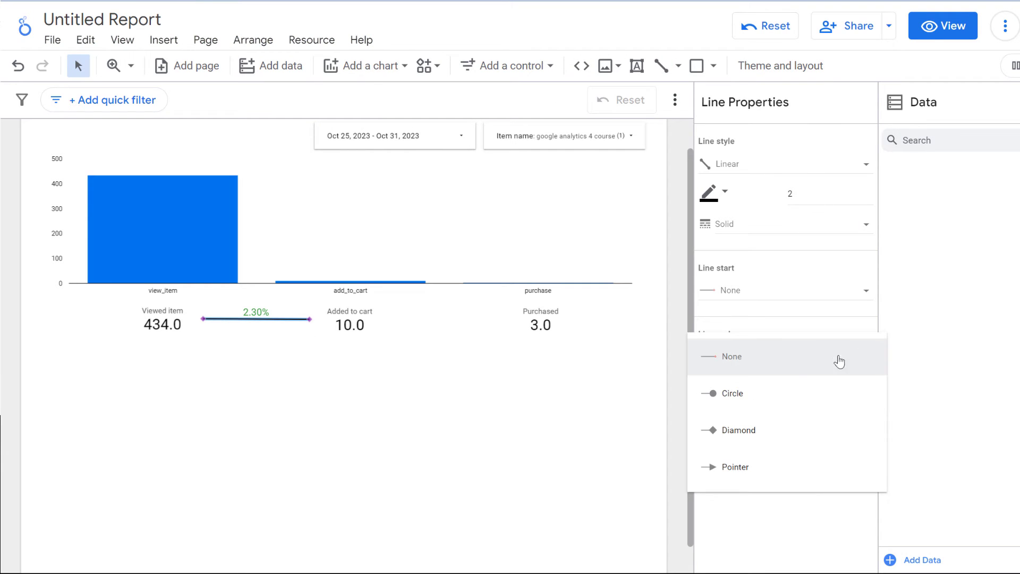
pyautogui.click(734, 466)
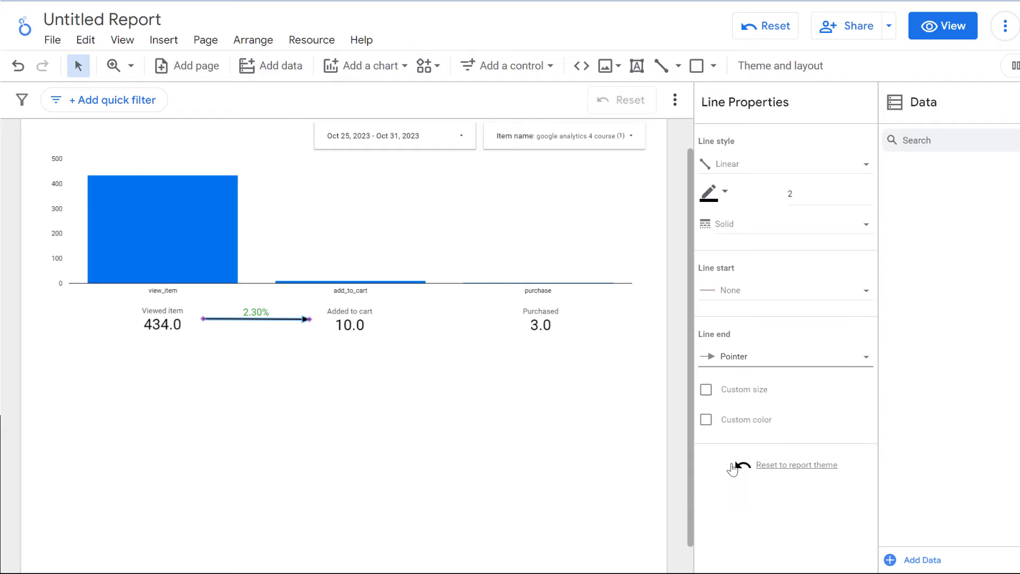
# Increase the arrow line's weight to 6
pyautogui.click(865, 192)
pyautogui.click(865, 193)
pyautogui.click(866, 192)
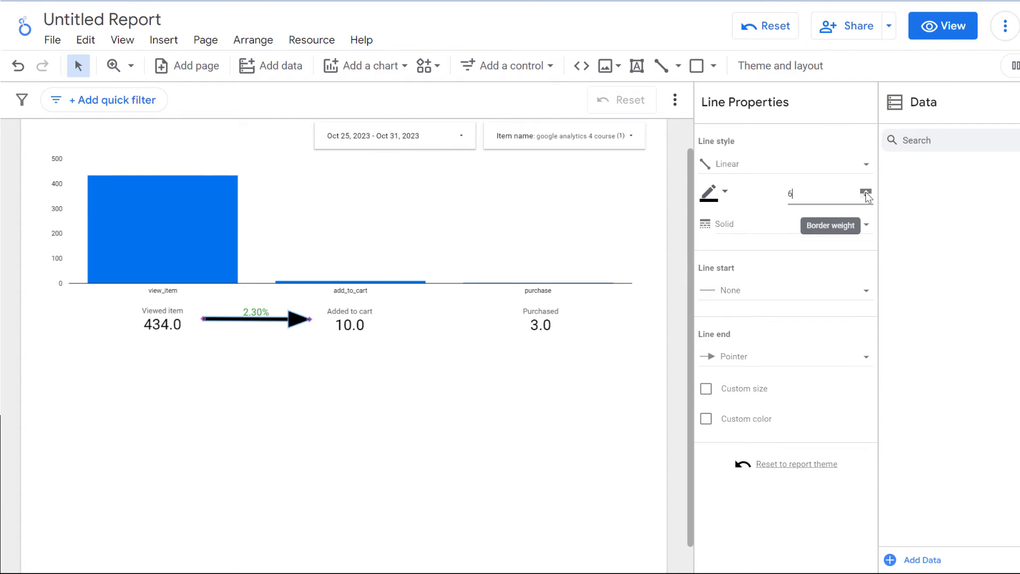
# Try a very pale green as the arrow line's color
pyautogui.click(714, 194)
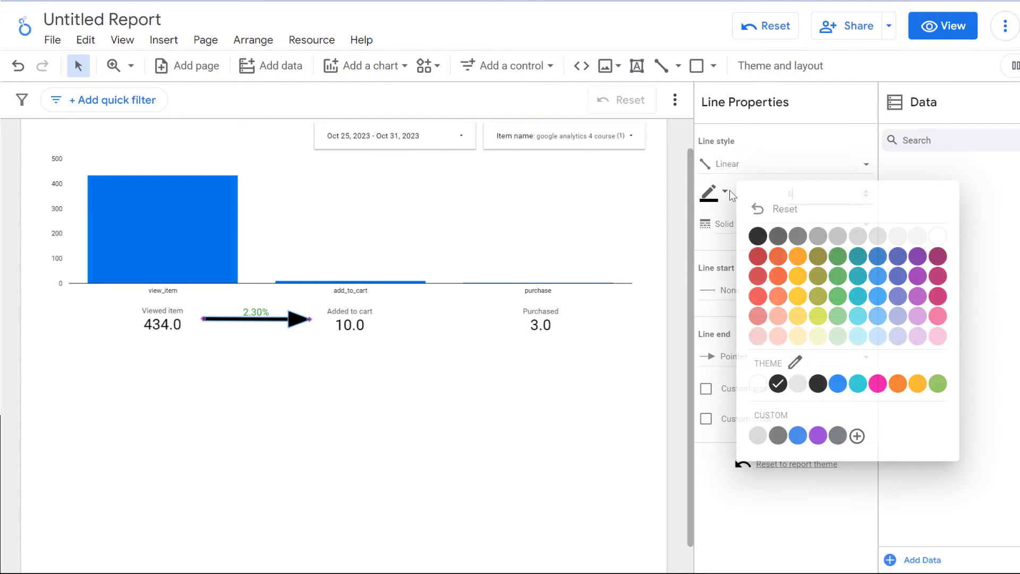
pyautogui.click(838, 336)
pyautogui.click(319, 384)
pyautogui.click(283, 318)
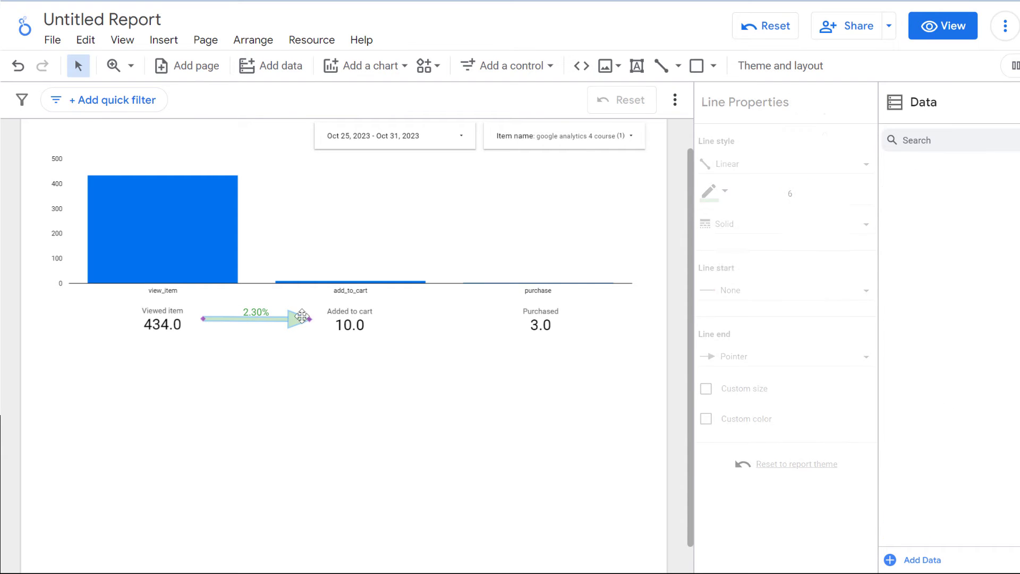
# Set the arrow line's color to a medium-light green
pyautogui.click(715, 194)
pyautogui.click(846, 323)
pyautogui.click(363, 405)
# Copy the green arrow and place the copy between the Added to cart and Purchased scorecards, level with the first arrow
pyautogui.click(298, 322)
pyautogui.rightClick(298, 304)
pyautogui.click(337, 93)
pyautogui.rightClick(439, 113)
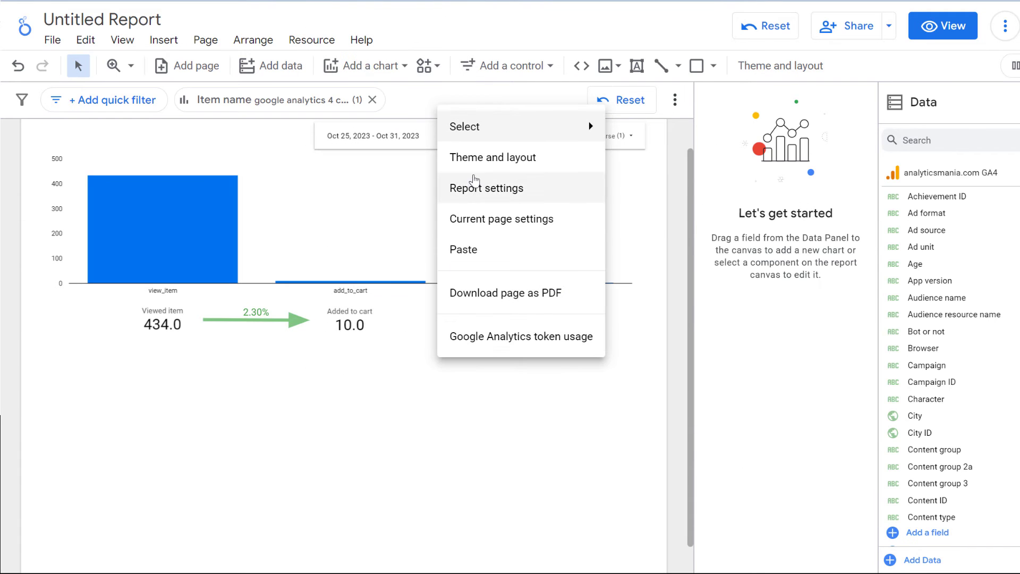
pyautogui.click(467, 249)
pyautogui.moveTo(317, 352); pyautogui.dragTo(481, 350)
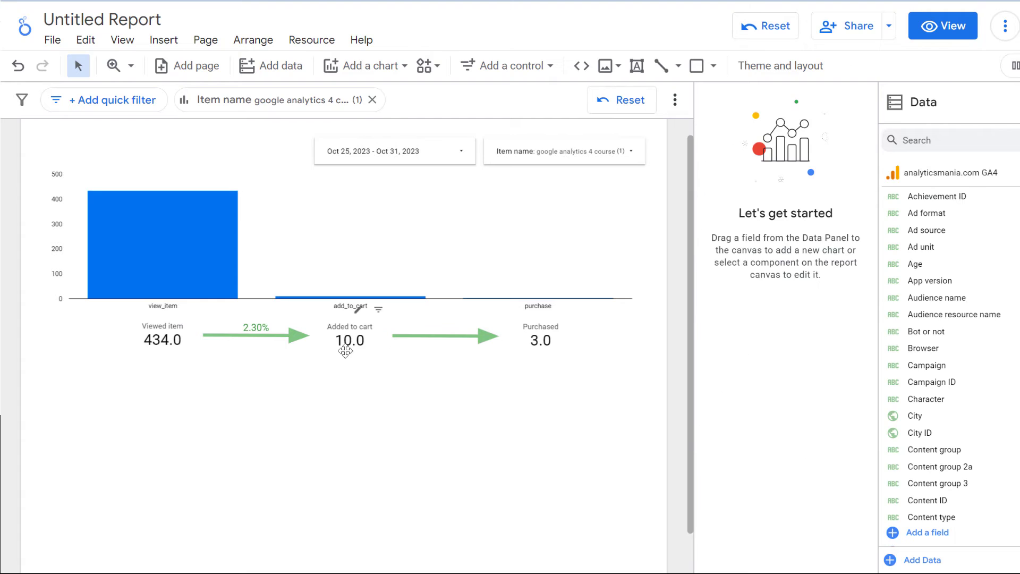
# Copy the green percentage scorecard between Viewed item and Added to cart and place the copy beneath the Viewed item scorecard
pyautogui.click(254, 332)
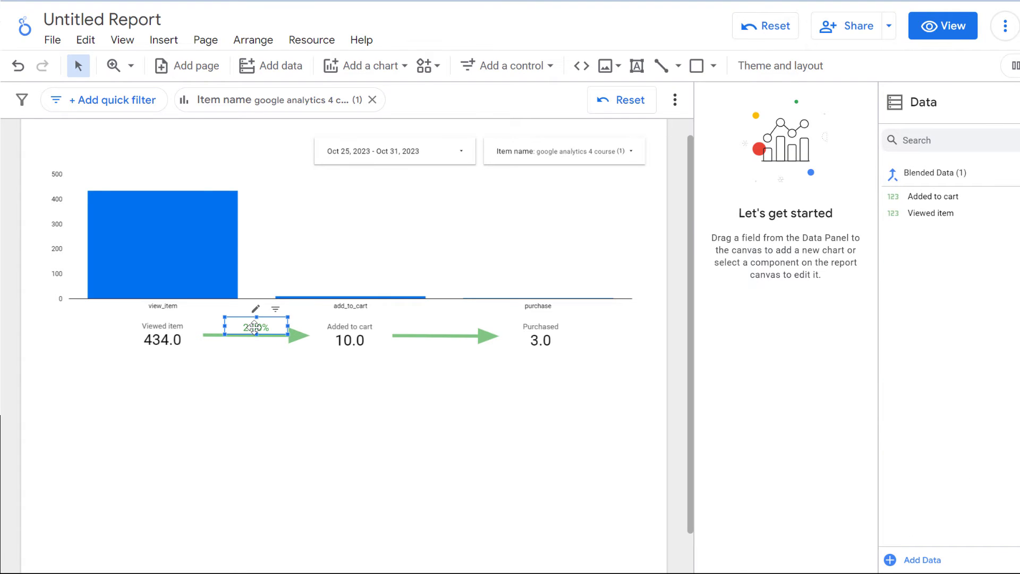
pyautogui.rightClick(252, 325)
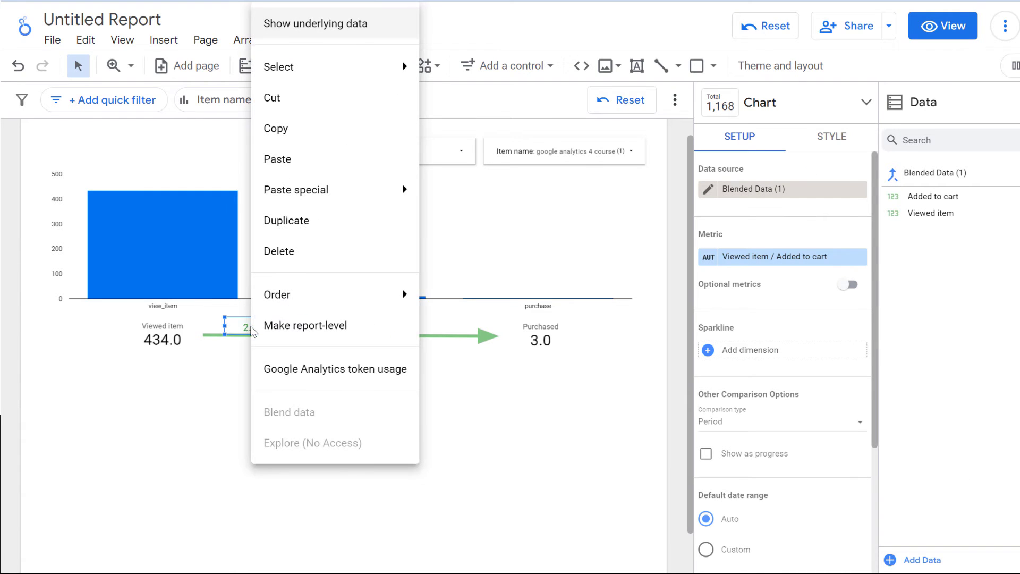
pyautogui.click(355, 130)
pyautogui.rightClick(165, 383)
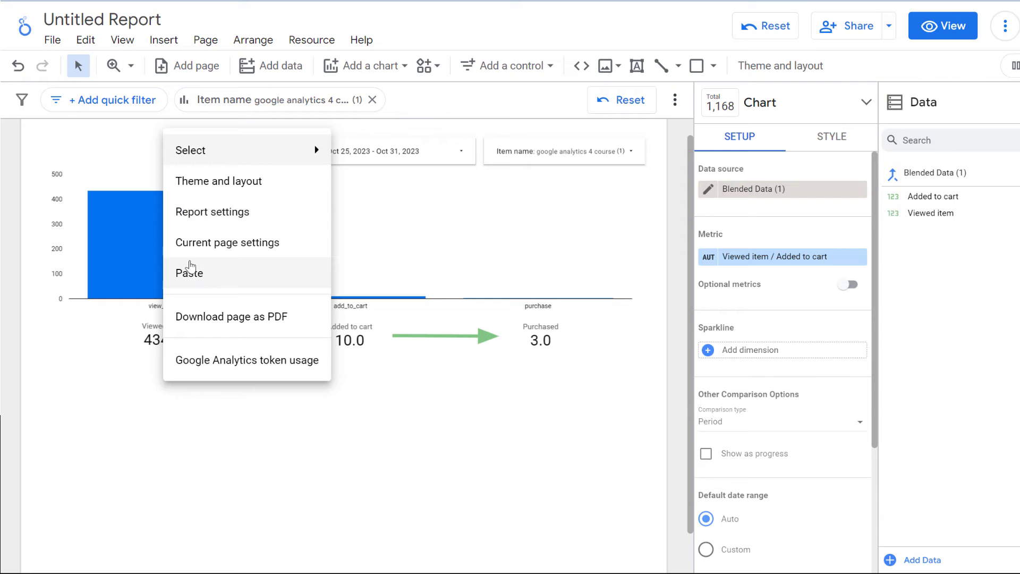
pyautogui.click(186, 271)
pyautogui.moveTo(159, 397); pyautogui.dragTo(154, 406)
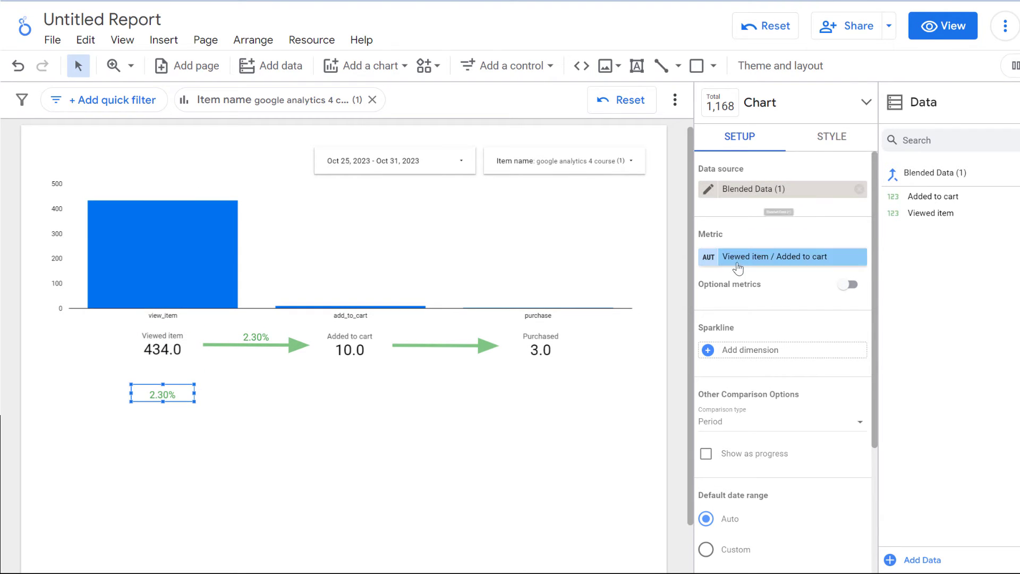
# Change the copied percentage's formula to 1-(SUM(Added to cart) / SUM(Viewed item)) and apply it
pyautogui.click(710, 257)
pyautogui.click(615, 173)
pyautogui.write('(')
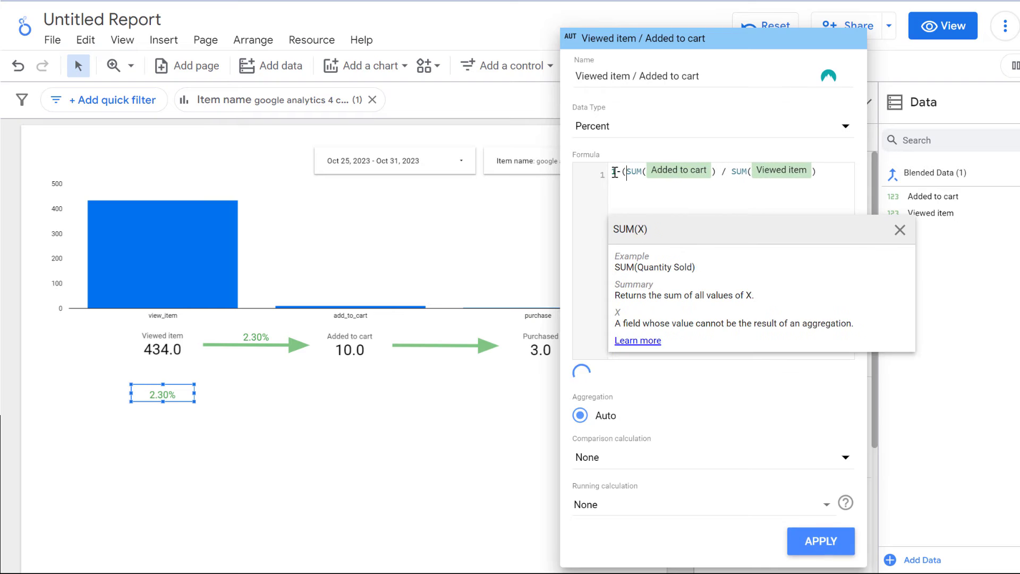
pyautogui.click(818, 175)
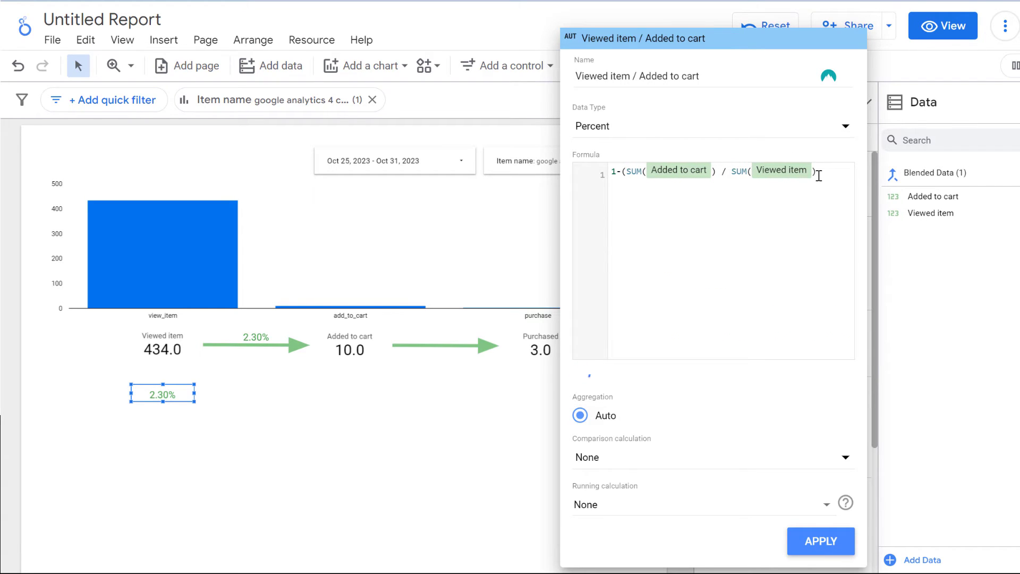
pyautogui.click(820, 541)
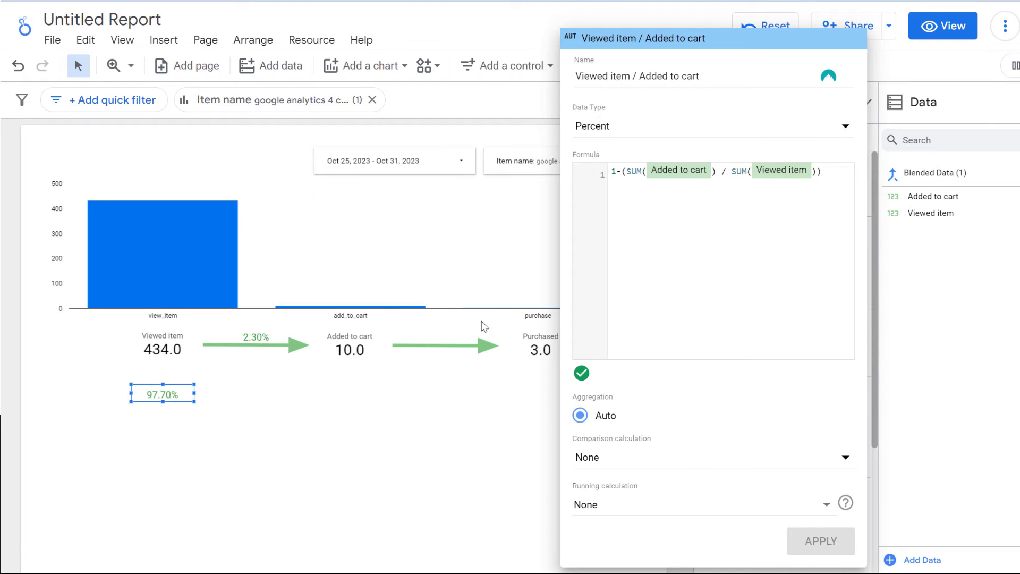
pyautogui.click(559, 392)
# Set the label color of the percentage scorecard beneath Viewed item to red
pyautogui.click(832, 138)
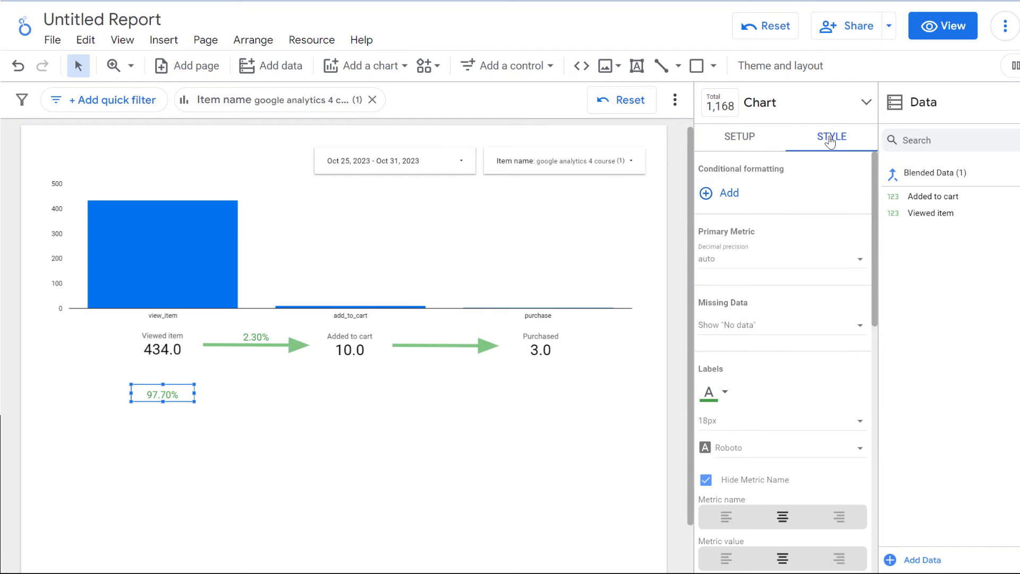
pyautogui.click(712, 392)
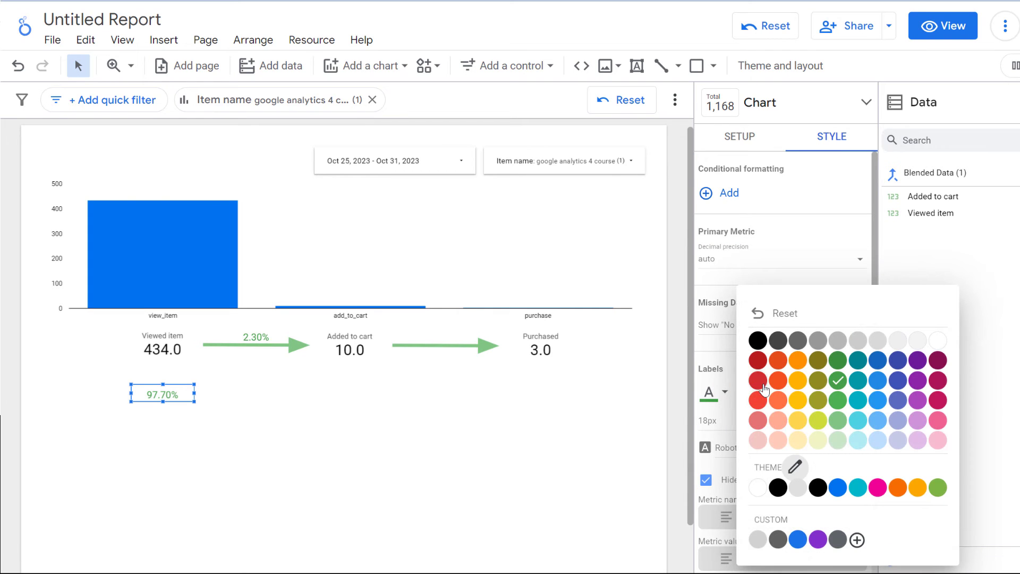
pyautogui.click(763, 387)
pyautogui.click(512, 439)
# Add a copy of the first arrow in pale red, pointing down from the Viewed item scorecard to the red percentage
pyautogui.click(294, 342)
pyautogui.moveTo(295, 343)
pyautogui.mouseDown()
pyautogui.moveTo(297, 369)
pyautogui.moveTo(273, 372)
pyautogui.mouseUp()
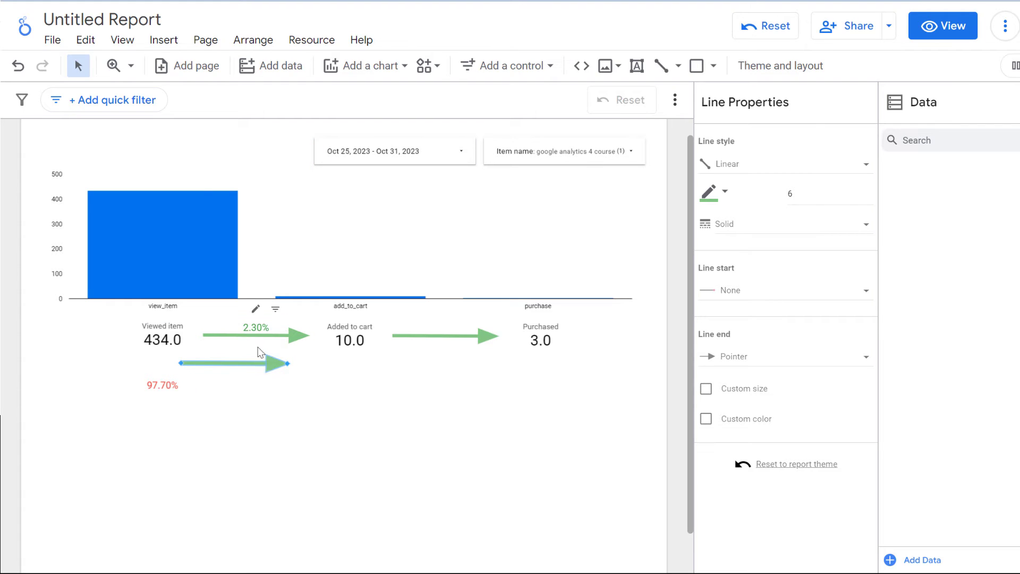
pyautogui.click(727, 193)
pyautogui.click(758, 336)
pyautogui.moveTo(287, 363); pyautogui.dragTo(162, 353)
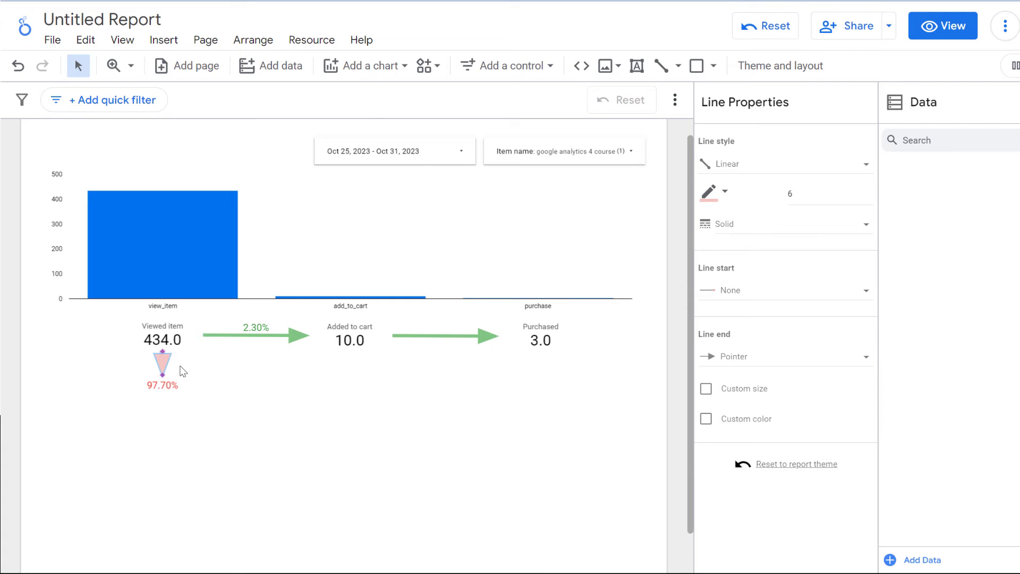
pyautogui.click(225, 383)
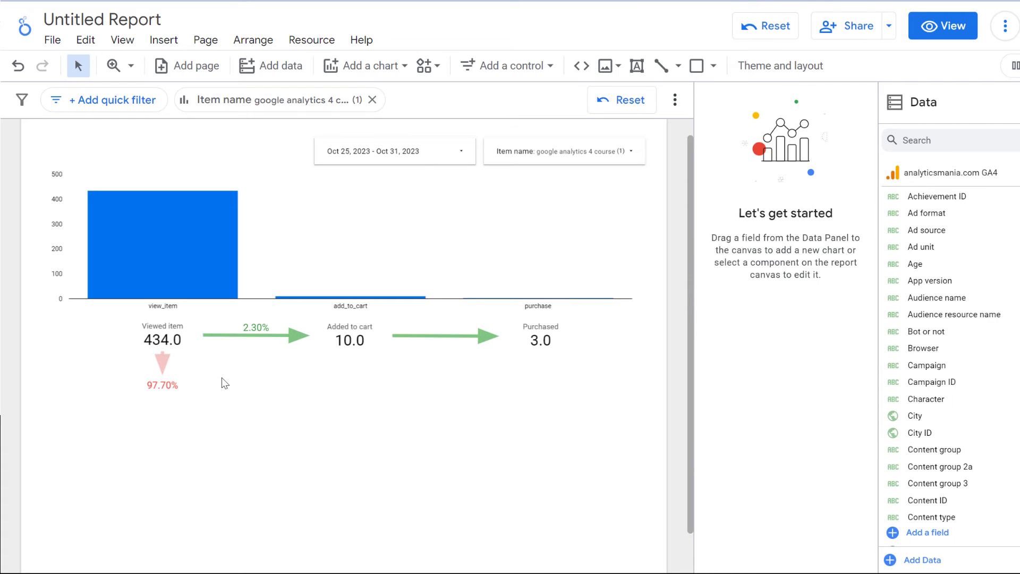
# Blend the data of the Added to cart and Purchased scorecards into a new percentage scorecard
pyautogui.click(349, 345)
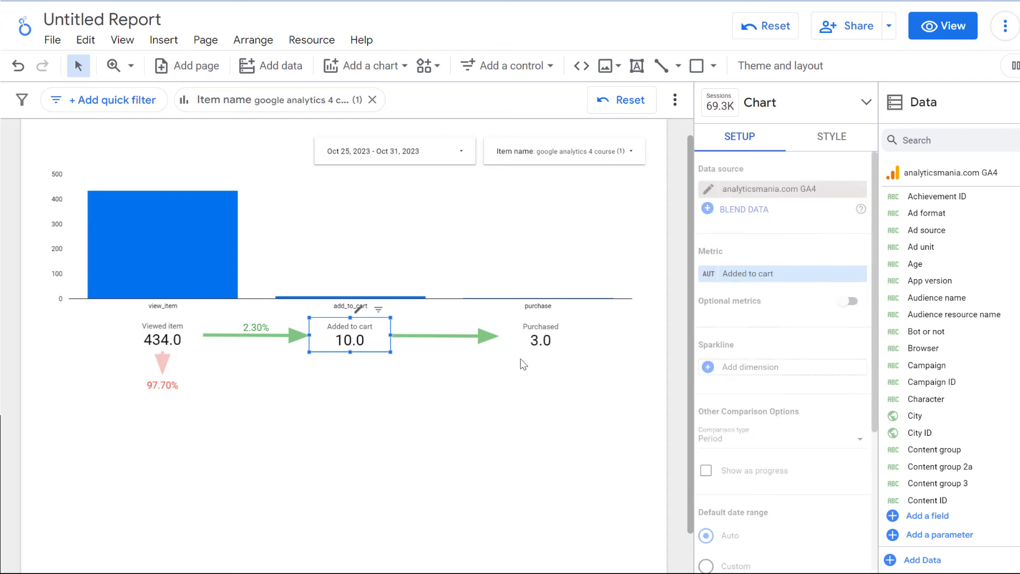
pyautogui.keyDown('shift'); pyautogui.click(547, 330); pyautogui.keyUp('shift')
pyautogui.click(539, 340)
pyautogui.keyDown('shift'); pyautogui.click(536, 343); pyautogui.keyUp('shift')
pyautogui.rightClick(541, 340)
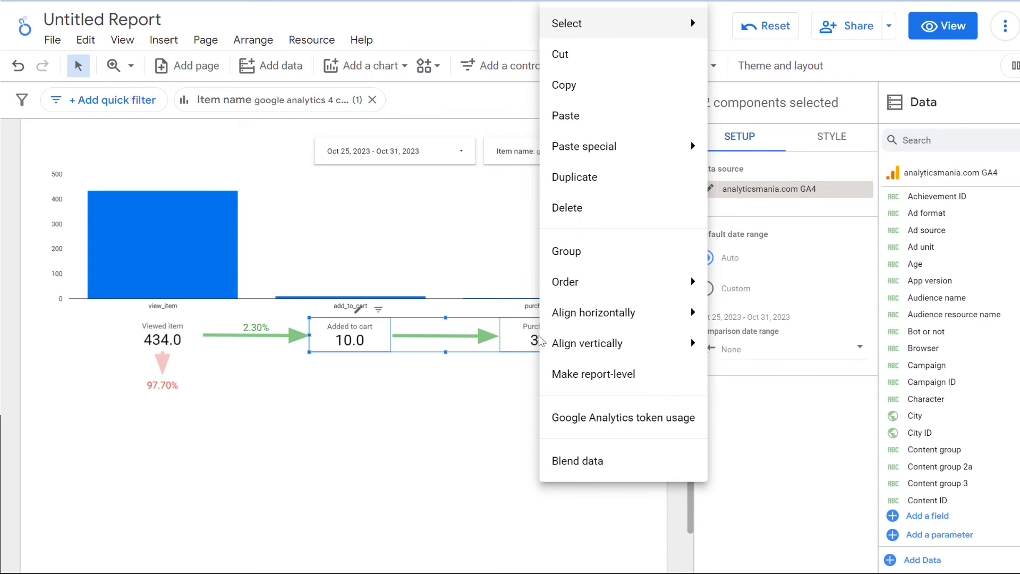
pyautogui.click(588, 466)
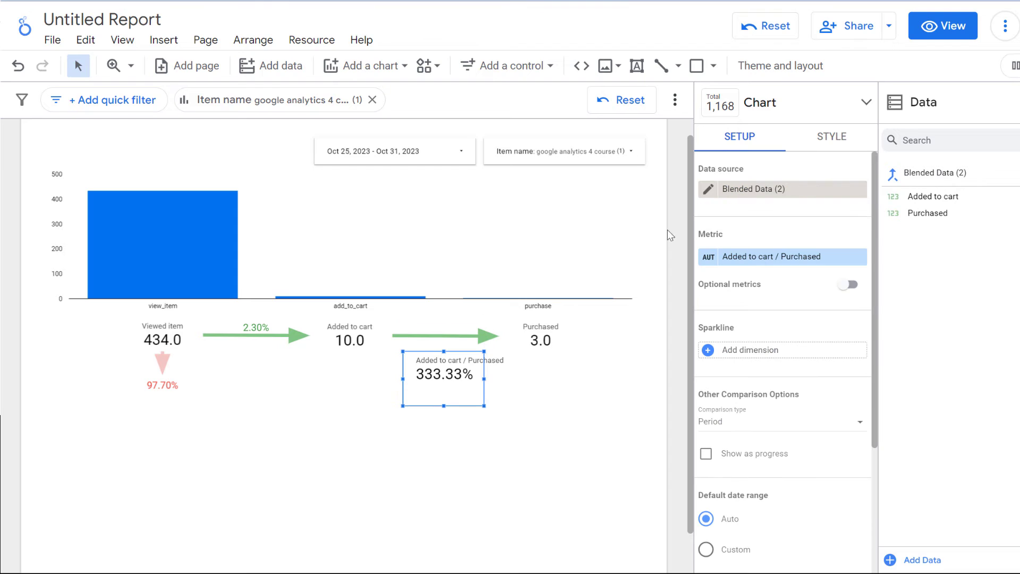
# Change the new blended metric's formula to SUM(Purchased) / SUM(Added to cart) and apply it
pyautogui.click(708, 256)
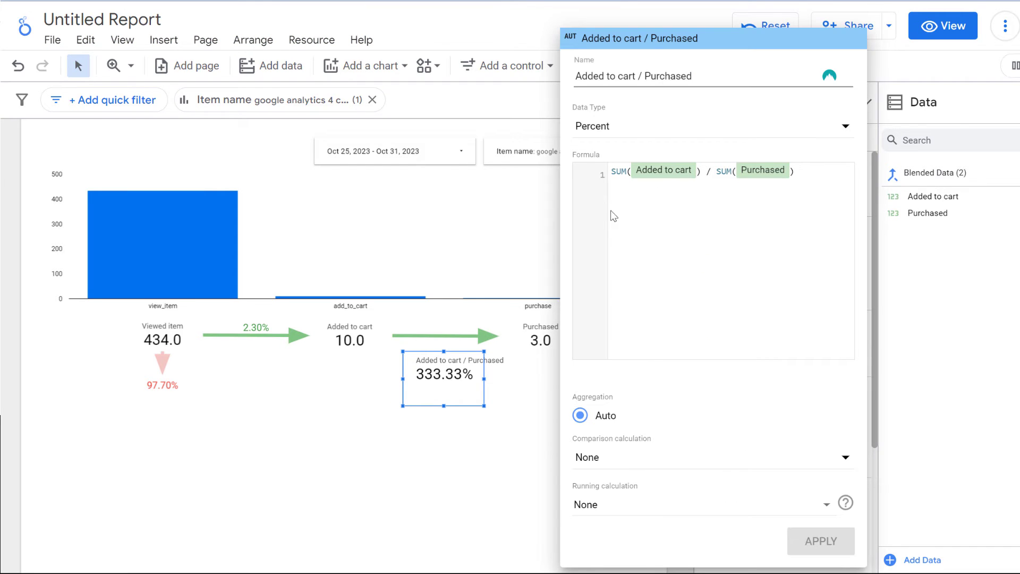
pyautogui.click(664, 178)
pyautogui.press('BackSpace')
pyautogui.write('purchas')
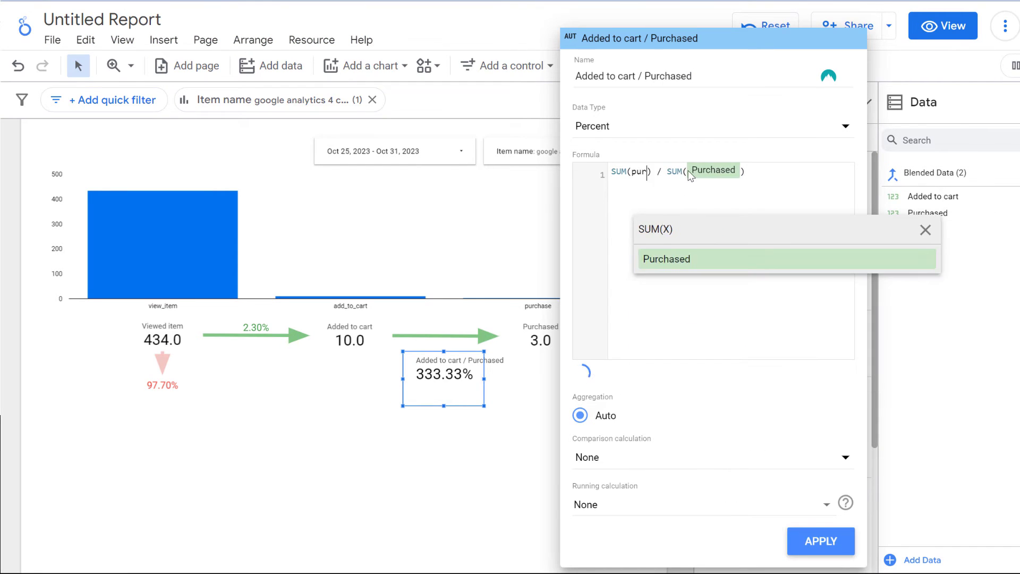
pyautogui.press('Return')
pyautogui.click(776, 175)
pyautogui.press('BackSpace')
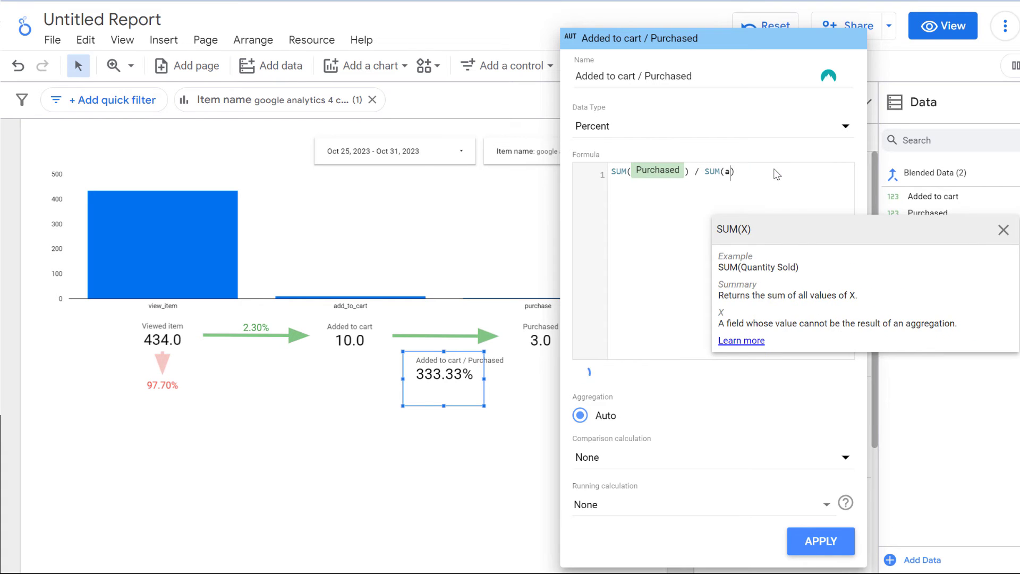
pyautogui.write('add')
pyautogui.click(820, 259)
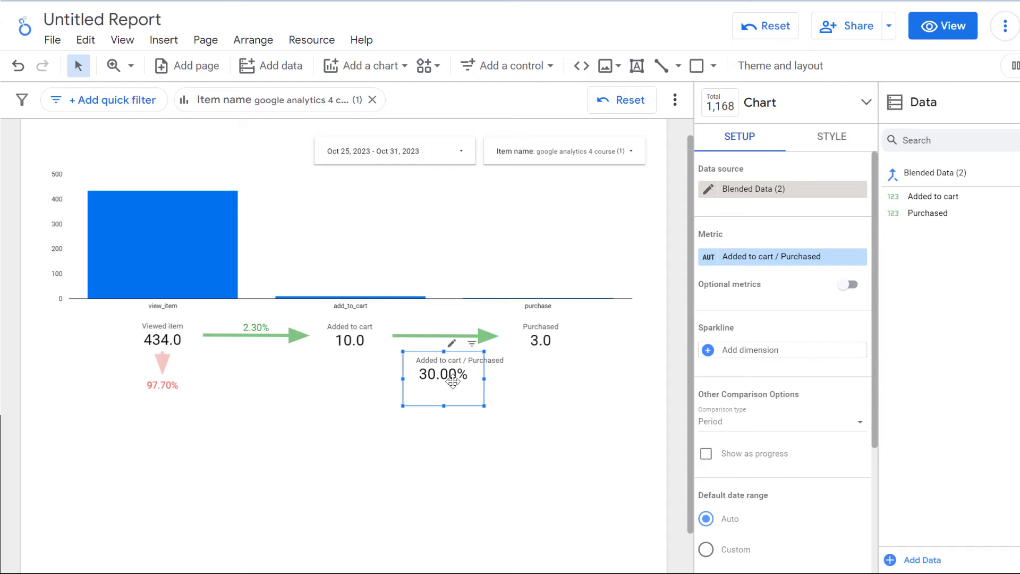
# Try red as the label color of the blended Added to cart / Purchased scorecard
pyautogui.click(820, 139)
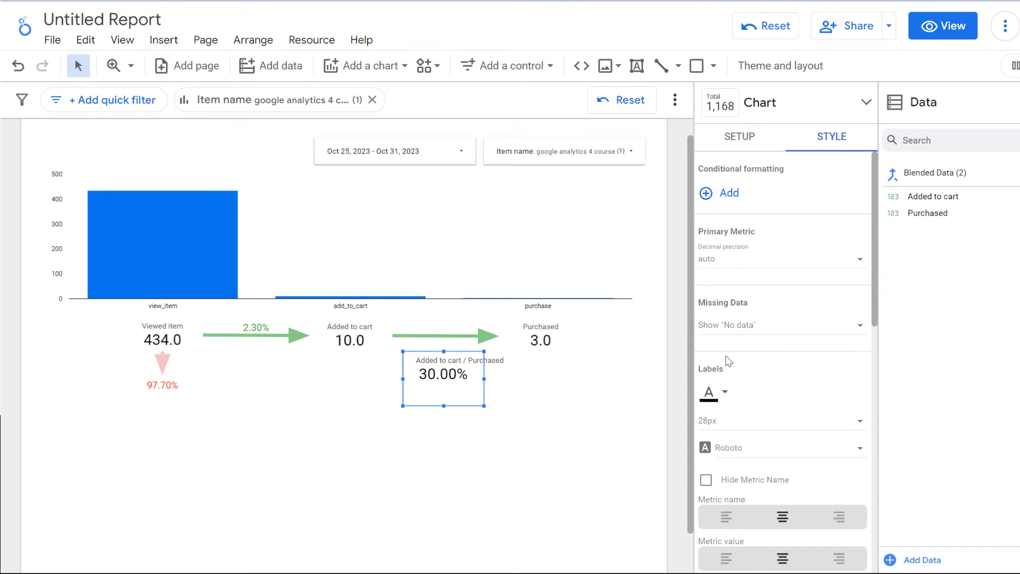
pyautogui.click(709, 391)
pyautogui.click(758, 401)
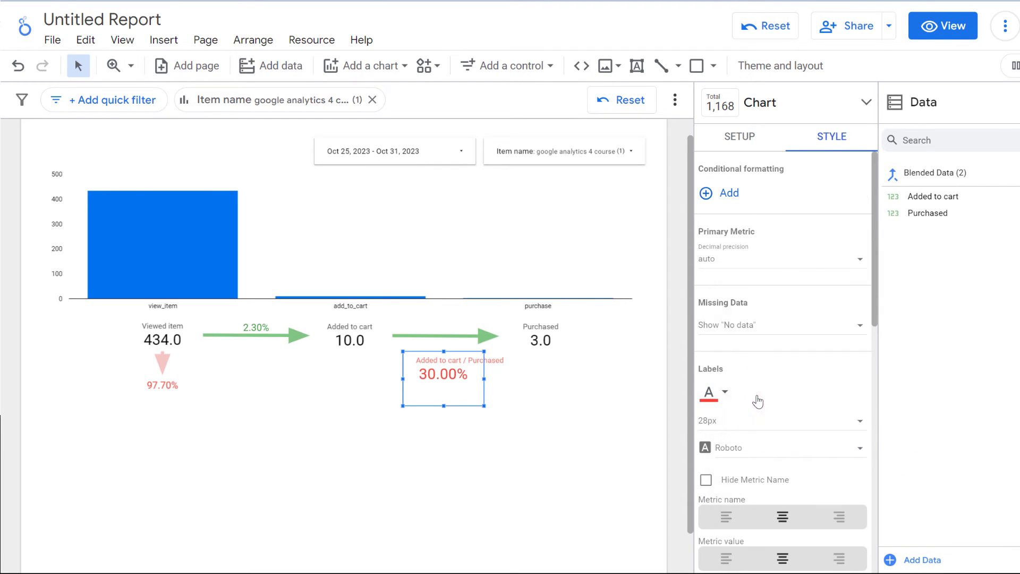
# Hide the blended scorecard's metric name and fit its text at 18px into a smaller box
pyautogui.click(707, 480)
pyautogui.click(855, 421)
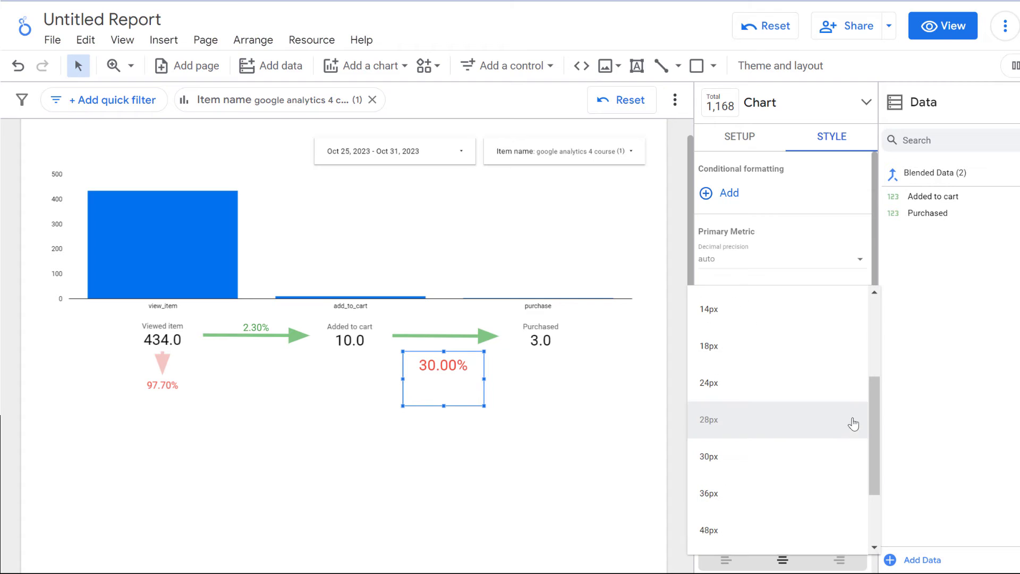
pyautogui.click(734, 351)
pyautogui.moveTo(485, 406); pyautogui.dragTo(456, 372)
# Color the blended percentage green and place it just above the arrow between Added to cart and Purchased
pyautogui.click(724, 392)
pyautogui.click(832, 400)
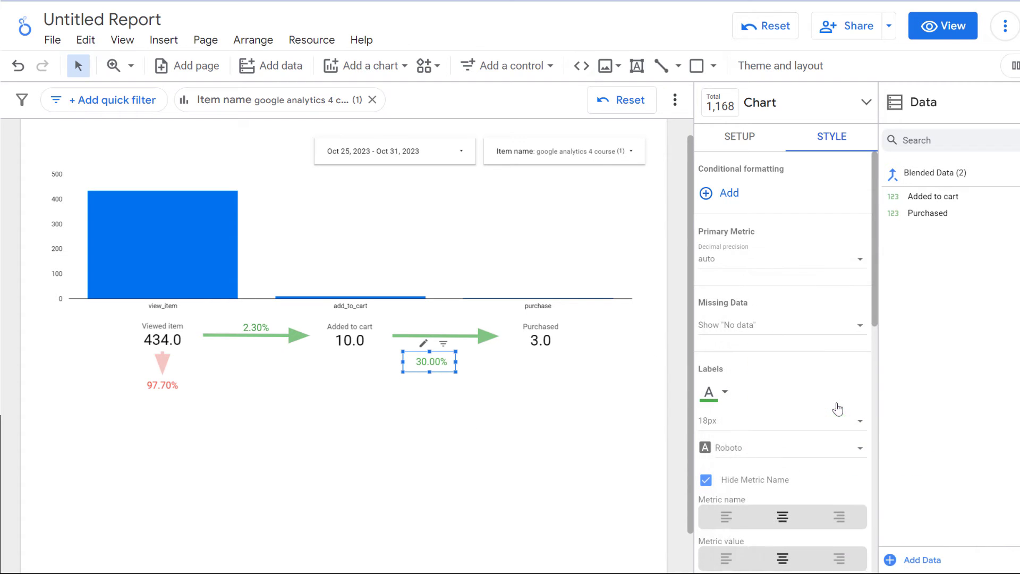
pyautogui.moveTo(439, 366); pyautogui.dragTo(452, 329)
pyautogui.click(489, 423)
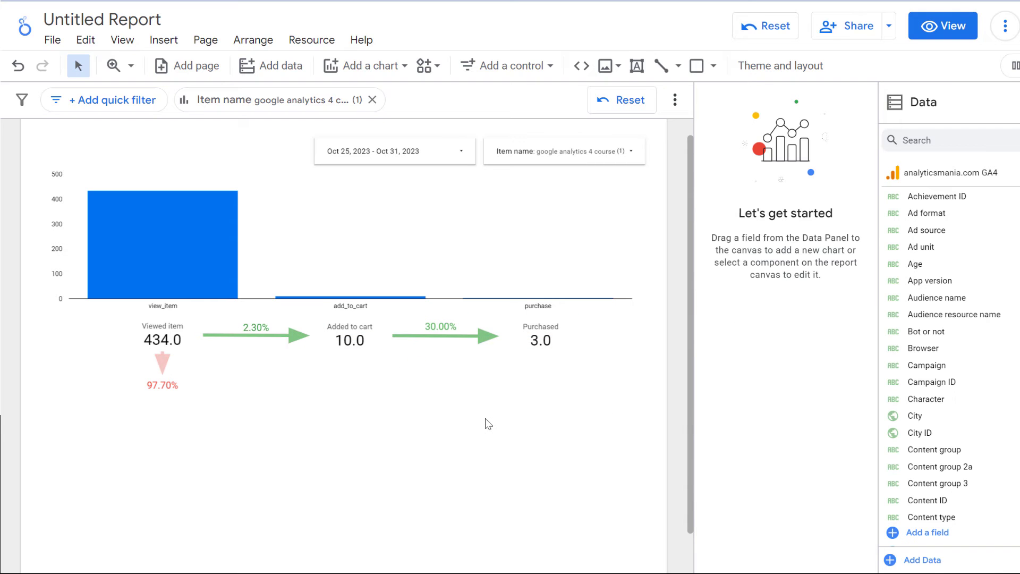
# Copy the pale red downward arrow and place the copy beneath the Purchased scorecard
pyautogui.rightClick(159, 365)
pyautogui.click(199, 93)
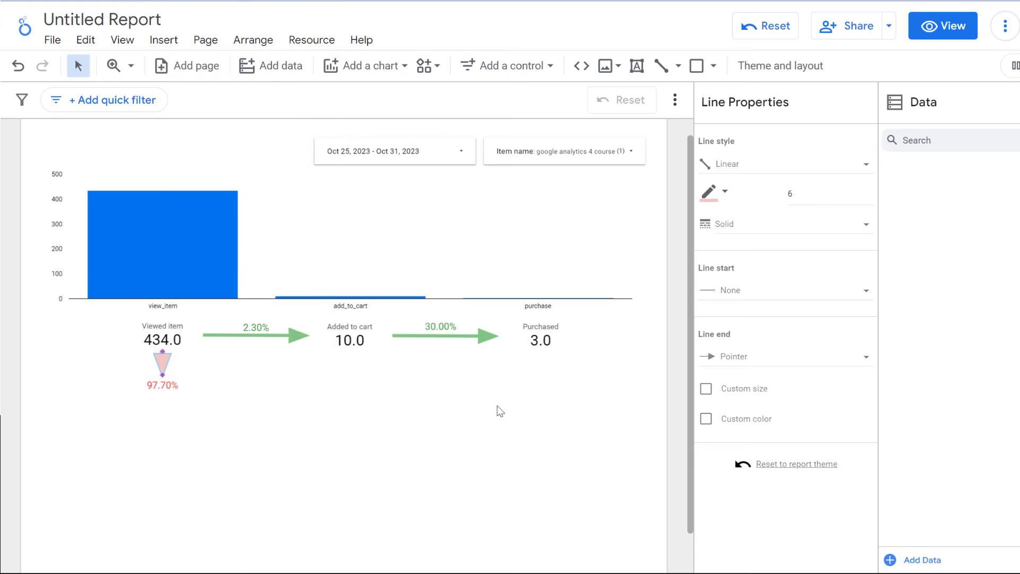
pyautogui.scroll(-1, 496, 409)
pyautogui.hotkey('ctrl', 'v')
pyautogui.moveTo(177, 340); pyautogui.dragTo(540, 338)
pyautogui.click(511, 295)
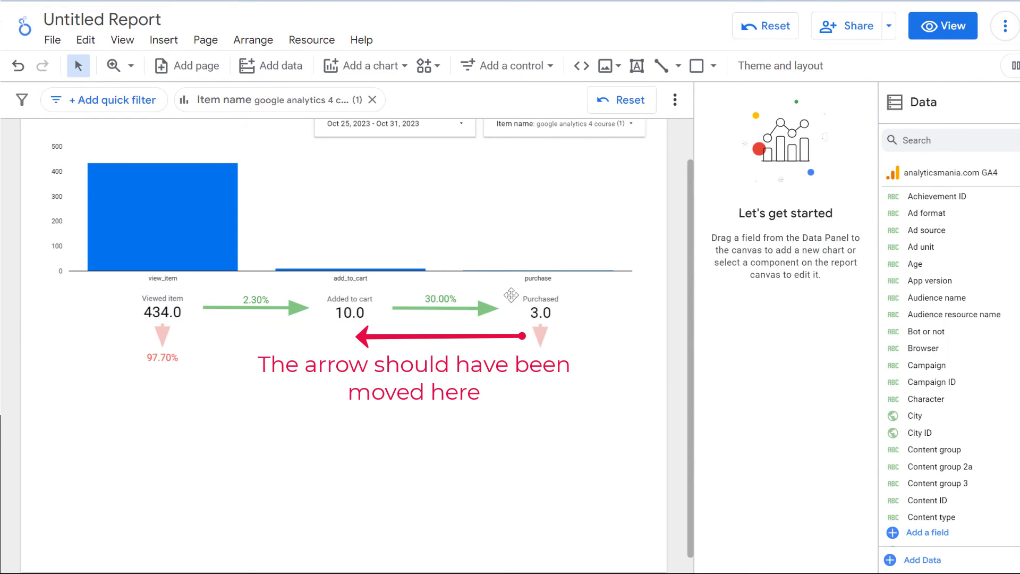
# Copy the green percentage between Added to cart and Purchased and place the copy below the Purchased scorecard's downward arrow
pyautogui.rightClick(443, 289)
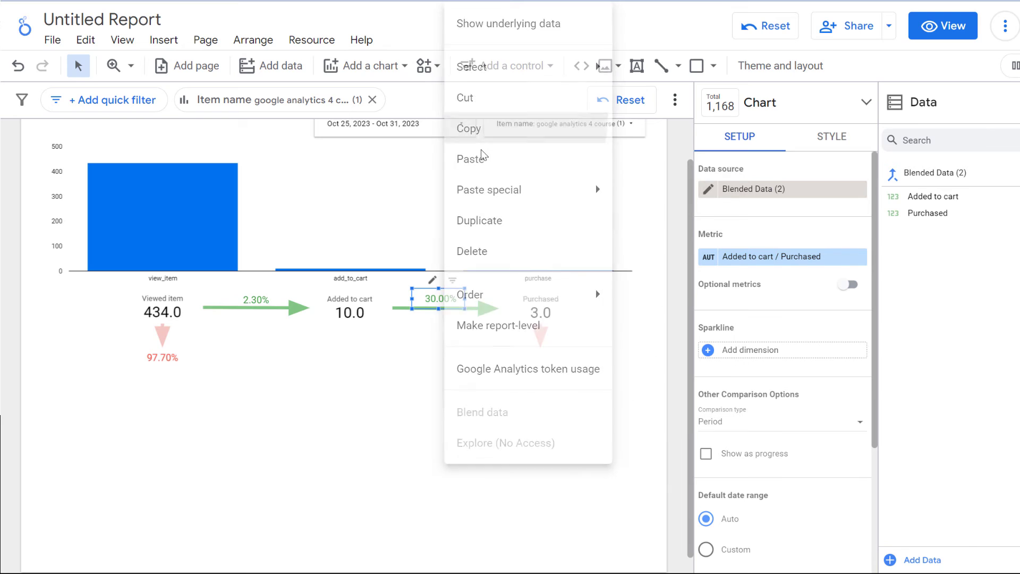
pyautogui.click(482, 124)
pyautogui.click(675, 100)
pyautogui.click(528, 244)
pyautogui.moveTo(440, 344); pyautogui.dragTo(534, 406)
# Set the label color of the percentage copy below Purchased to red
pyautogui.click(831, 136)
pyautogui.click(713, 393)
pyautogui.click(758, 399)
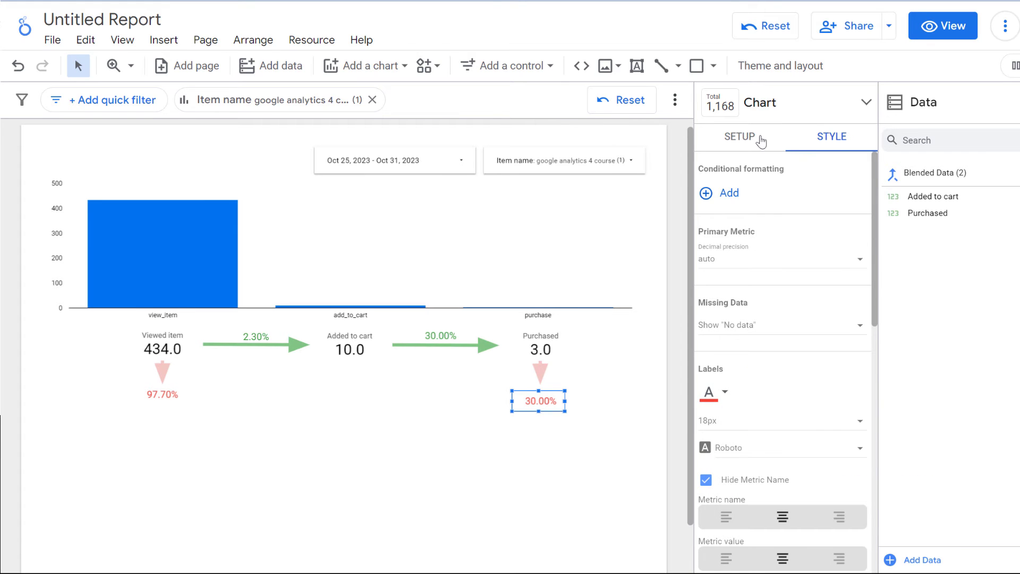
# Change the formula of the percentage below Purchased to 1-(SUM(Purchased) / SUM(Added to cart)) and apply it
pyautogui.click(749, 140)
pyautogui.click(708, 256)
pyautogui.click(621, 170)
pyautogui.write('1-')
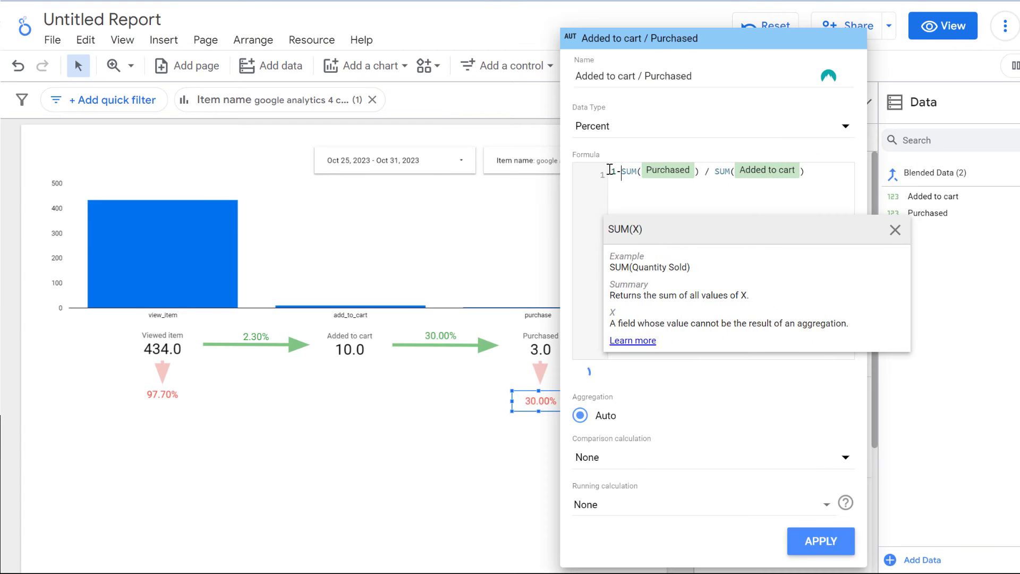
pyautogui.write('(')
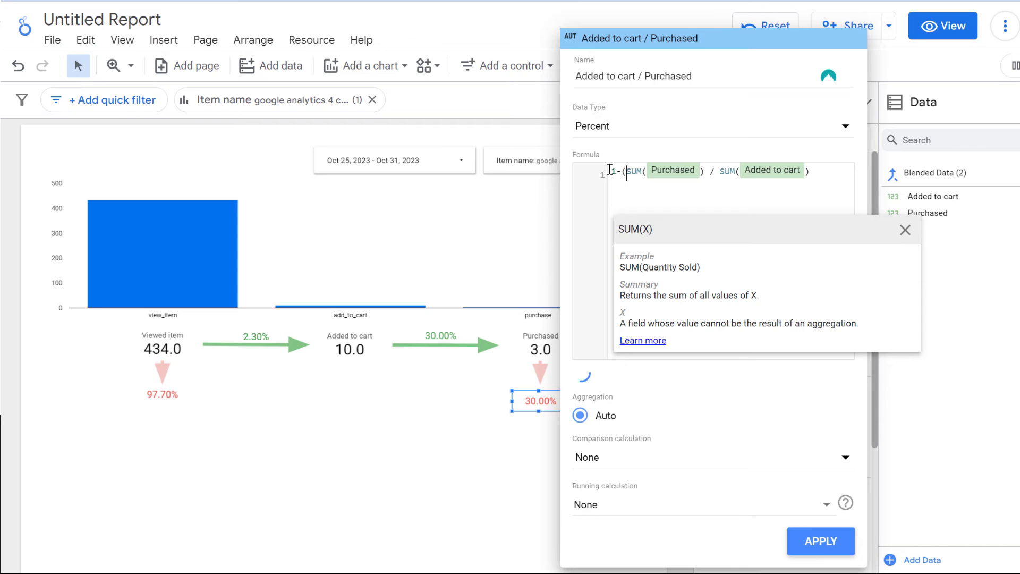
pyautogui.write(')')
pyautogui.click(820, 541)
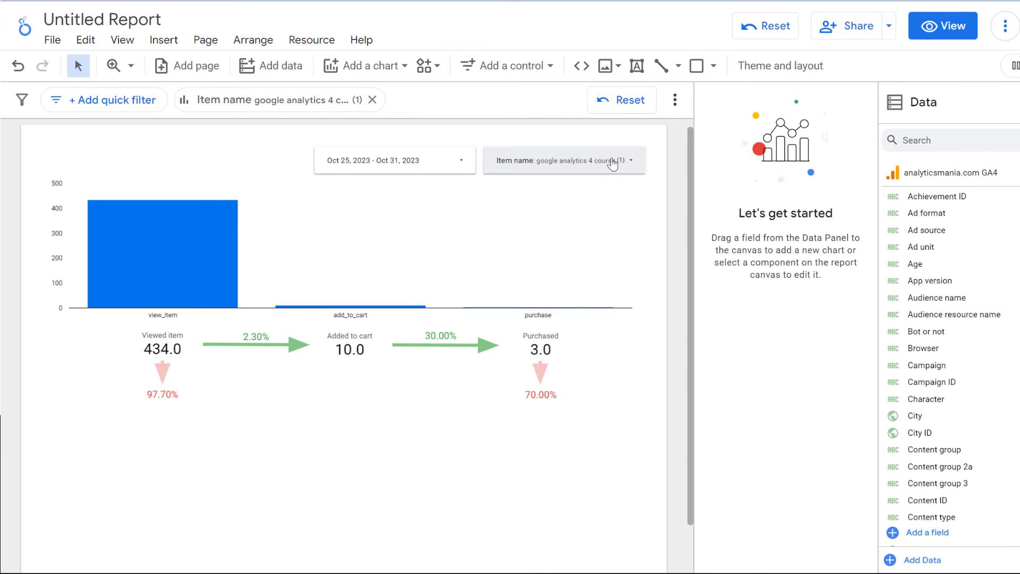
# Select all items in the Item name control so the funnel covers every product, and review the updated report
pyautogui.click(602, 156)
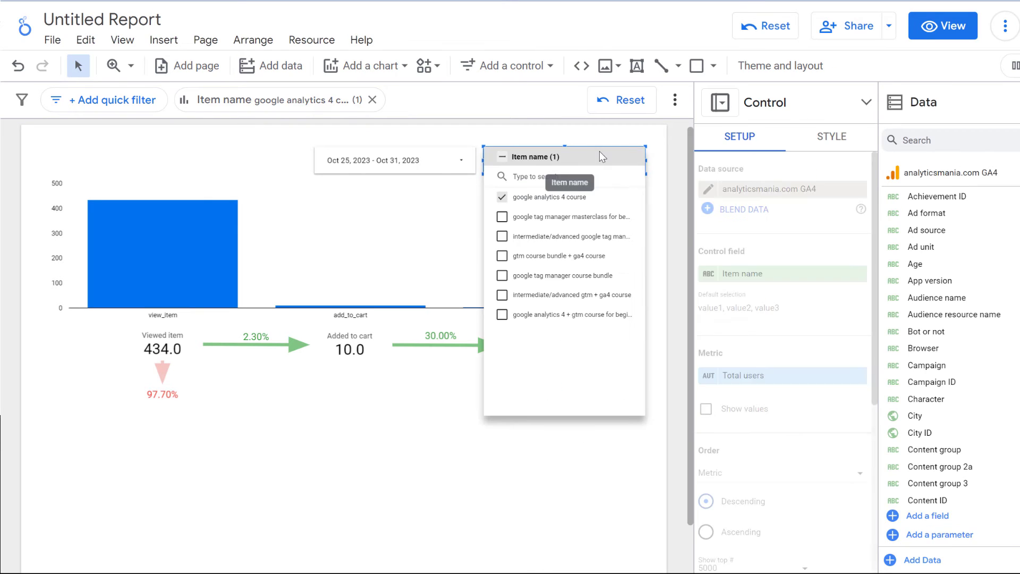
pyautogui.click(502, 157)
pyautogui.click(357, 505)
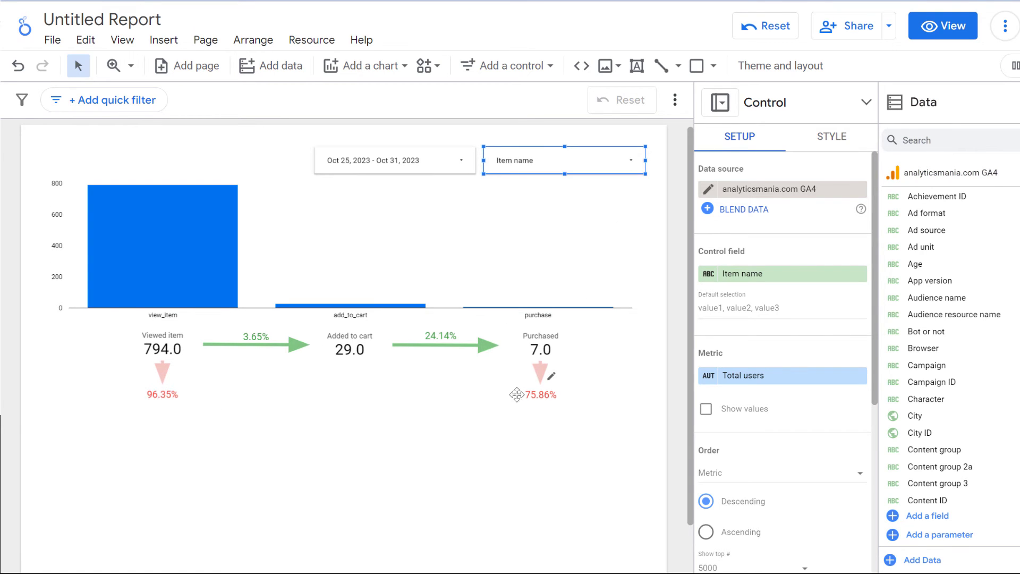
pyautogui.click(361, 429)
pyautogui.scroll(-1, 111, 430)
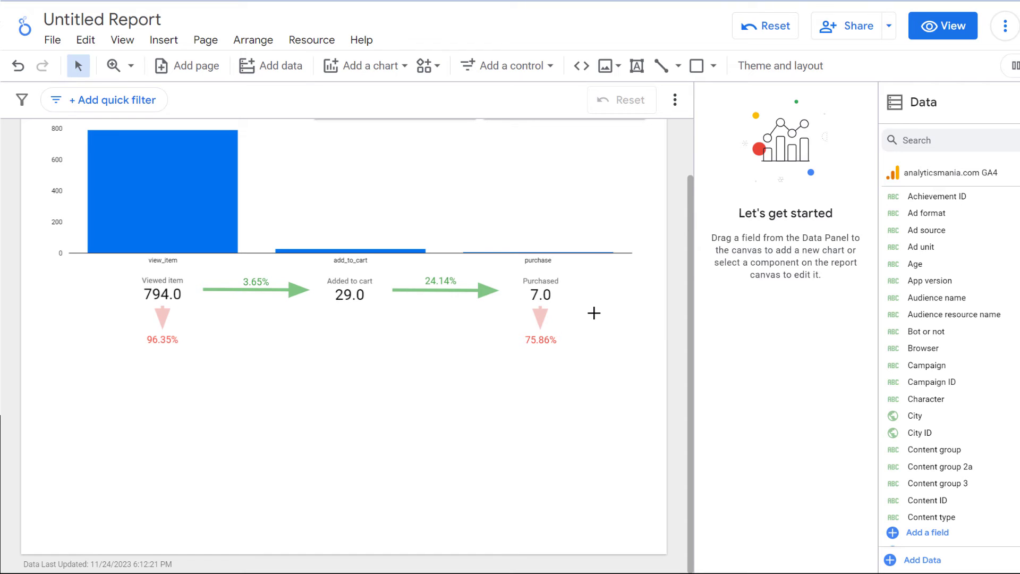
pyautogui.scroll(1, 595, 314)
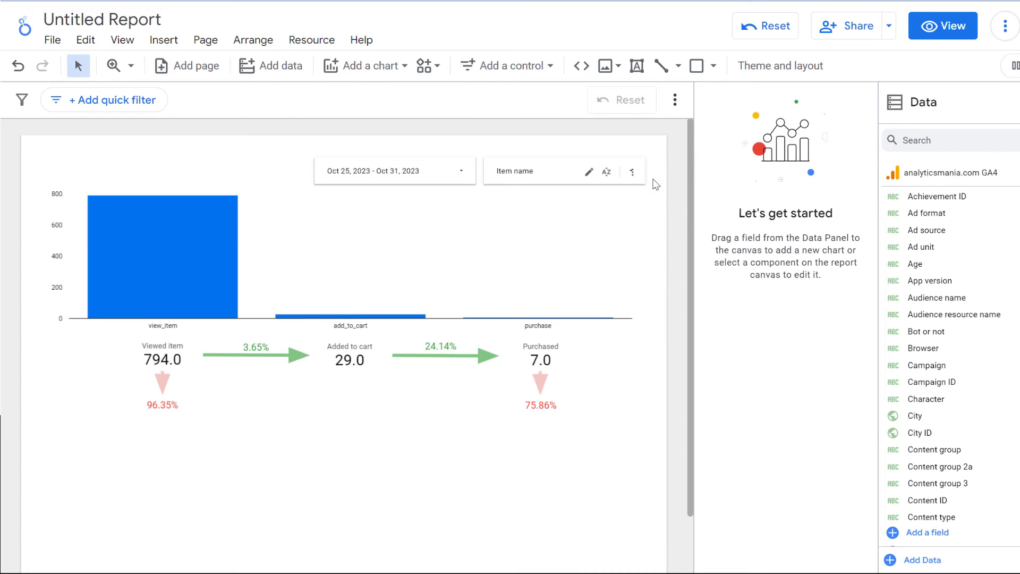
# Draw a rectangle below the column chart that covers the whole row of funnel scorecards, arrows and percentages
pyautogui.click(163, 40)
pyautogui.scroll(-5, 215, 175)
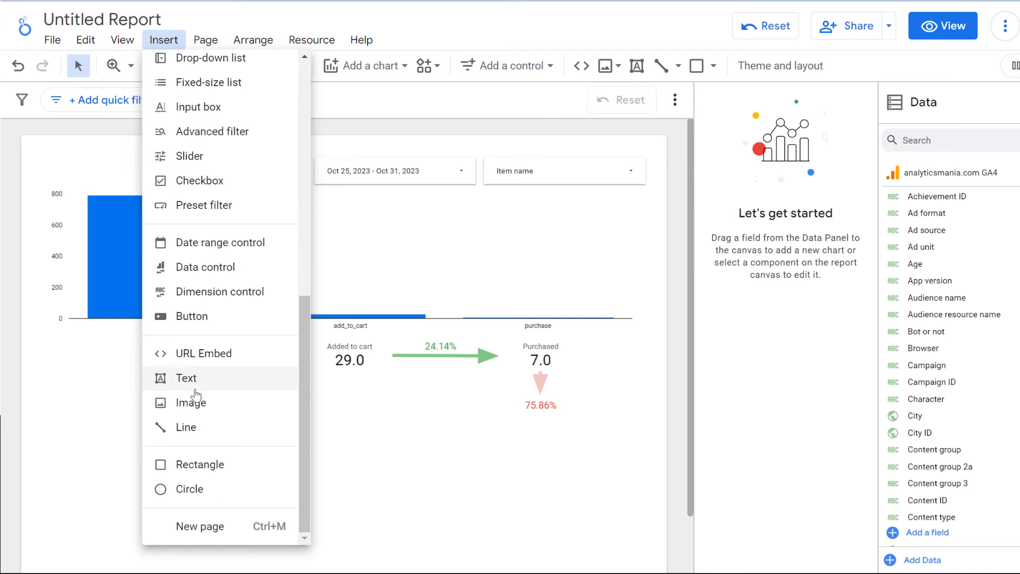
pyautogui.click(202, 464)
pyautogui.moveTo(87, 330); pyautogui.dragTo(625, 438)
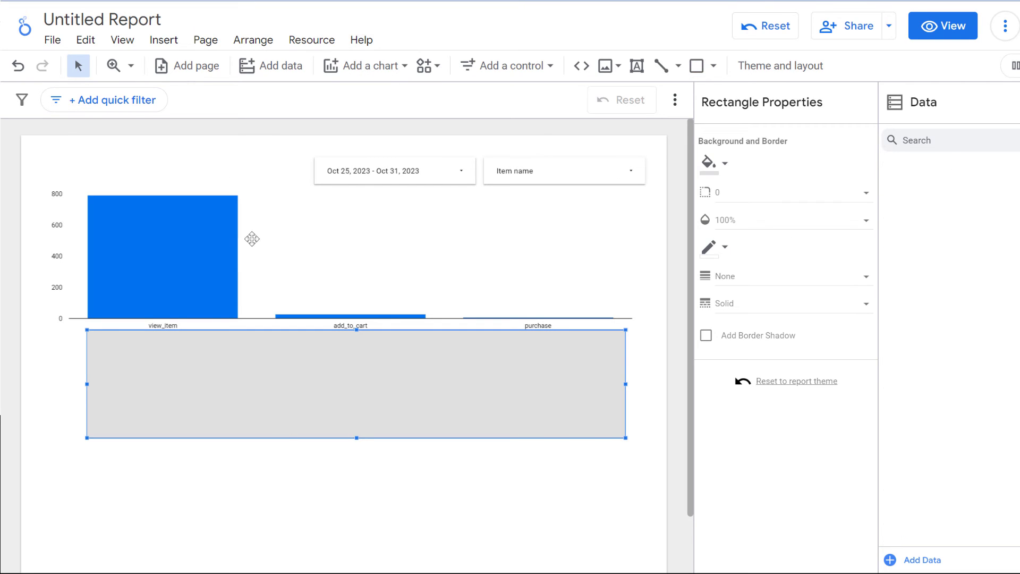
# Send the rectangle to the back and adjust its placement so it frames the funnel scorecards, arrows and percentages
pyautogui.click(250, 40)
pyautogui.moveTo(342, 73)
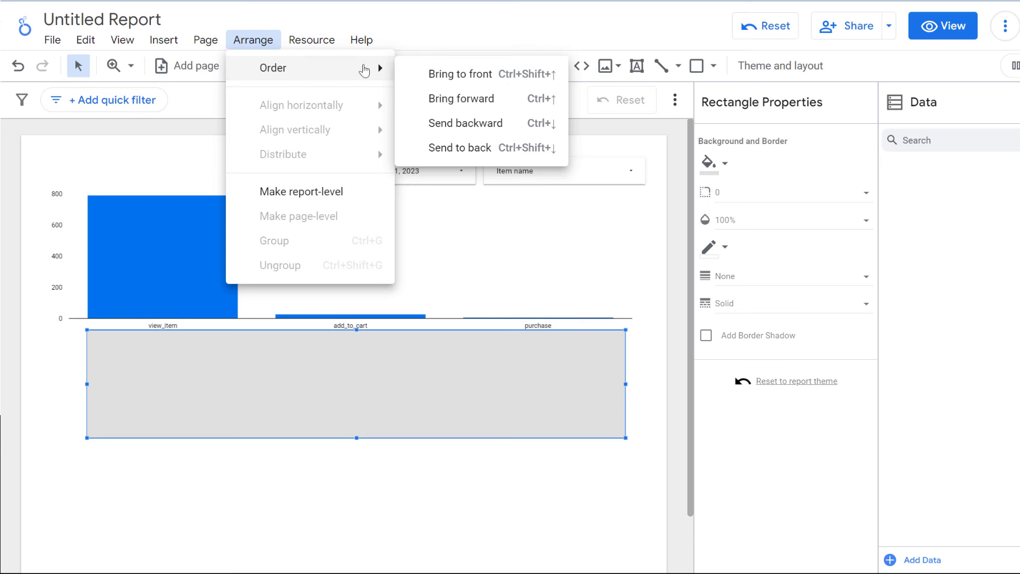
pyautogui.click(465, 148)
pyautogui.moveTo(390, 426); pyautogui.dragTo(373, 409)
pyautogui.click(421, 472)
pyautogui.click(372, 403)
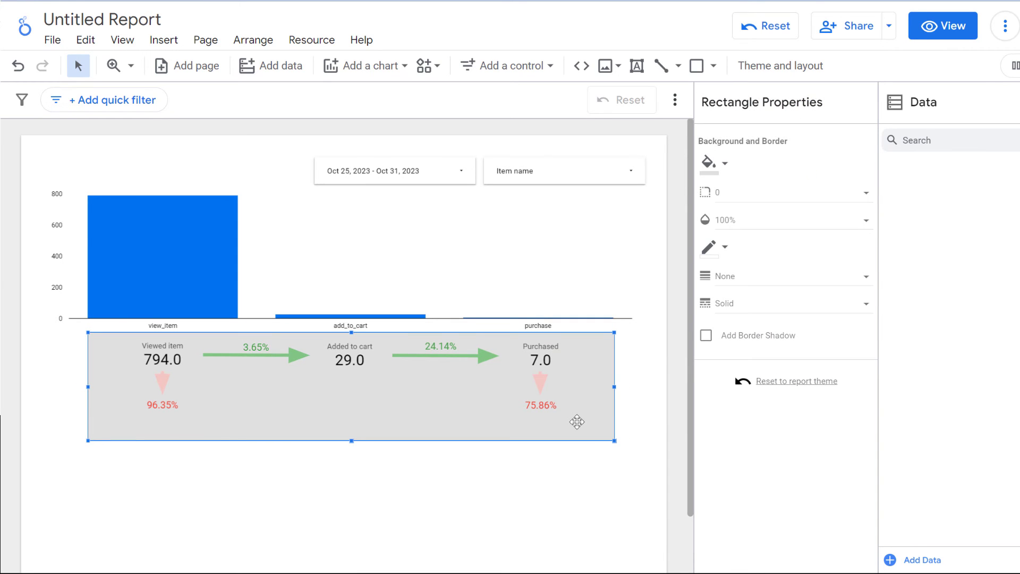
# Set the rectangle's background to a lighter gray and add a border shadow
pyautogui.click(712, 163)
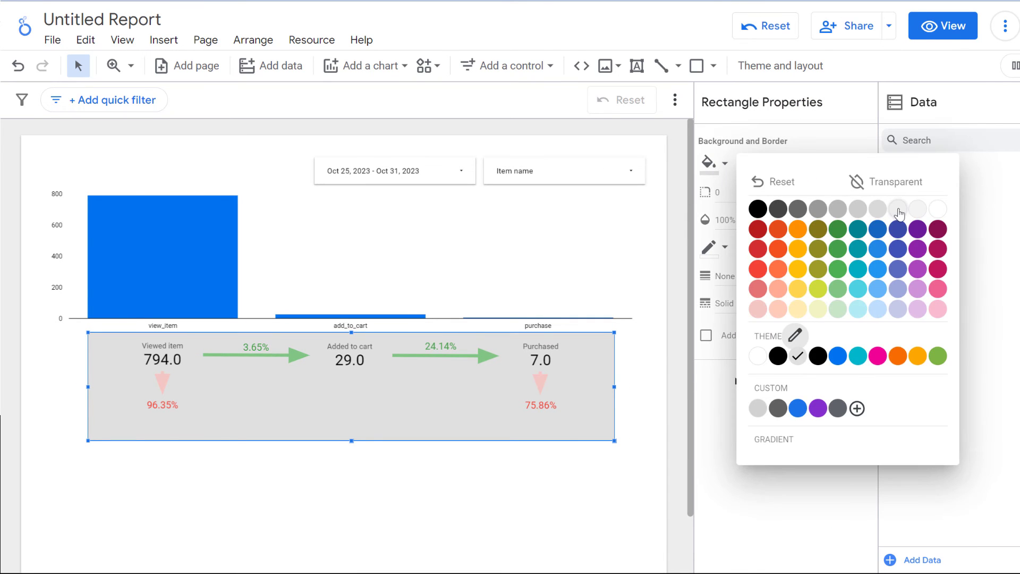
pyautogui.click(899, 213)
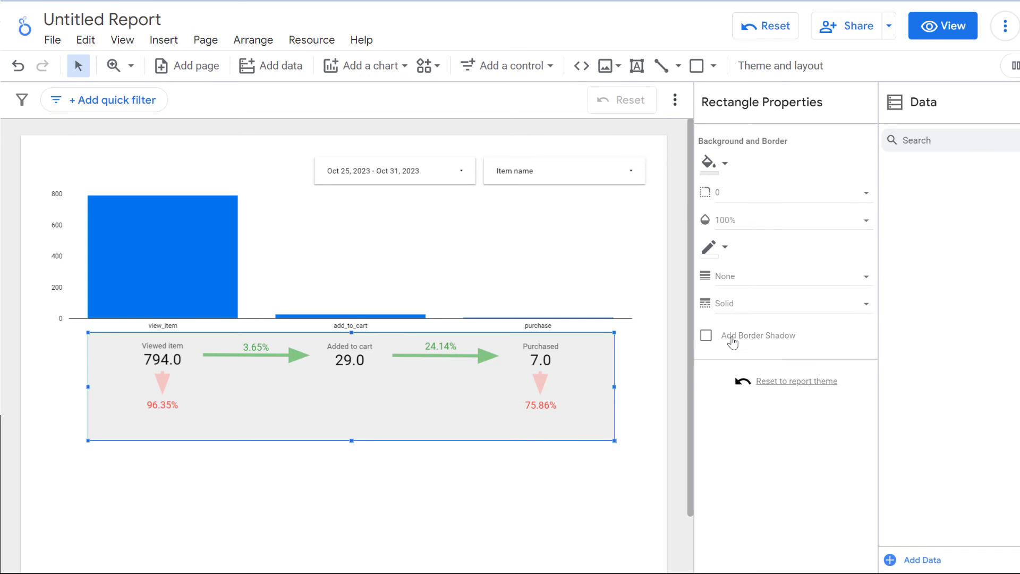
pyautogui.click(706, 336)
pyautogui.click(424, 500)
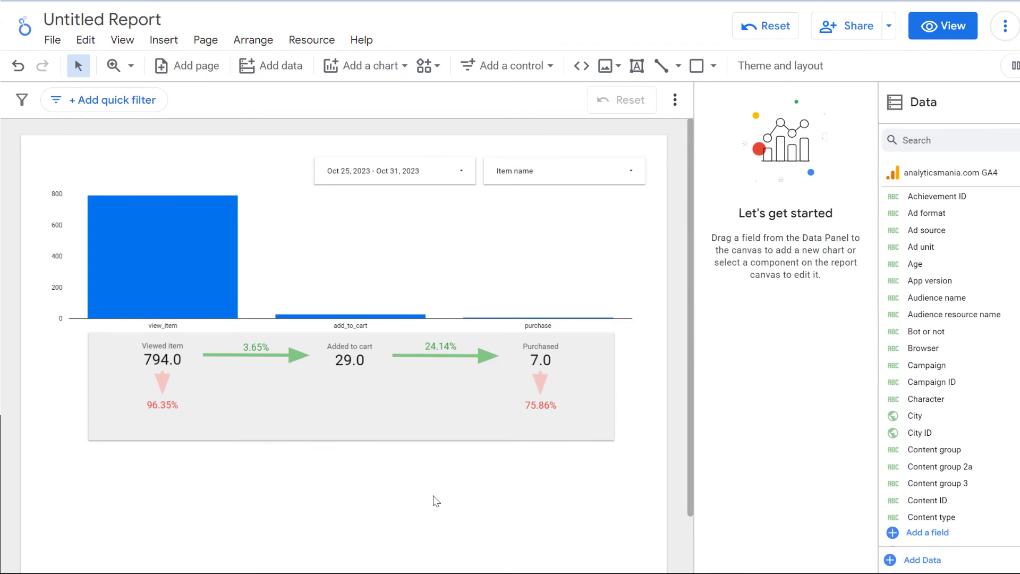
# Shift the rectangle and all funnel components slightly down together, and shorten the rectangle by raising its lower edge
pyautogui.moveTo(73, 465); pyautogui.dragTo(621, 329)
pyautogui.keyDown('ctrl'); pyautogui.click(184, 305); pyautogui.keyUp('ctrl')
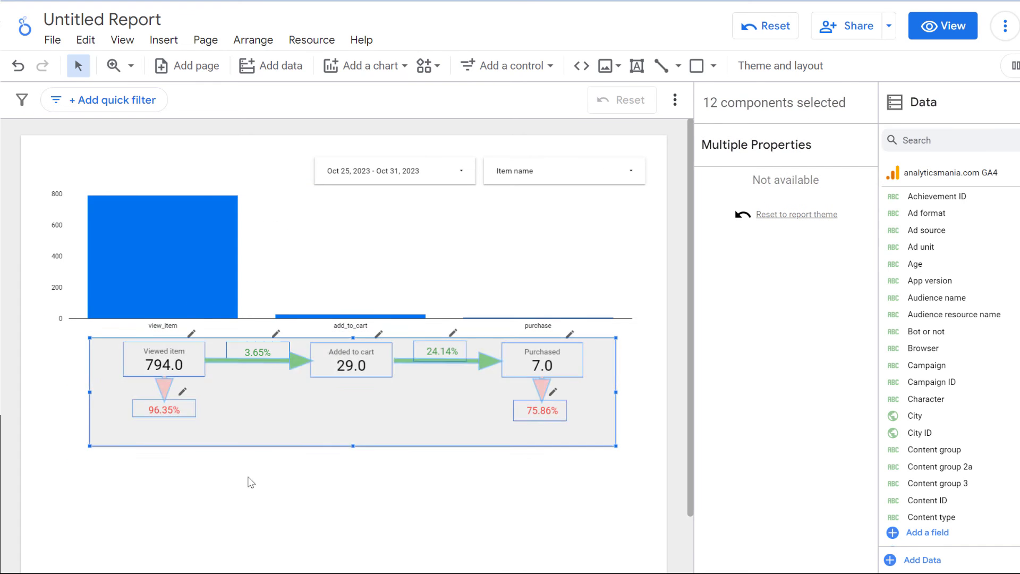
pyautogui.click(248, 480)
pyautogui.click(351, 442)
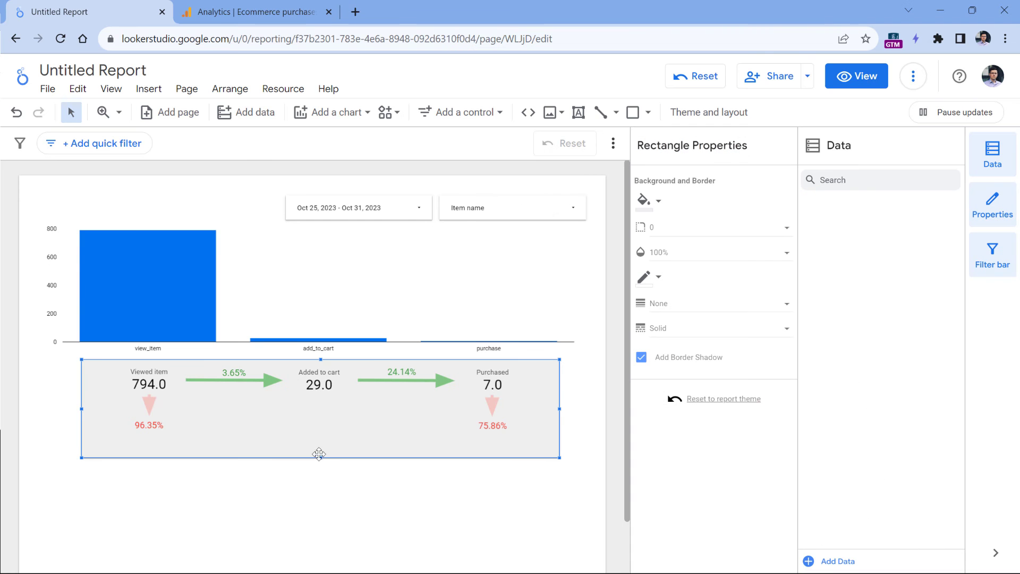
pyautogui.moveTo(318, 454); pyautogui.dragTo(321, 440)
pyautogui.click(232, 456)
pyautogui.scroll(-1, 232, 457)
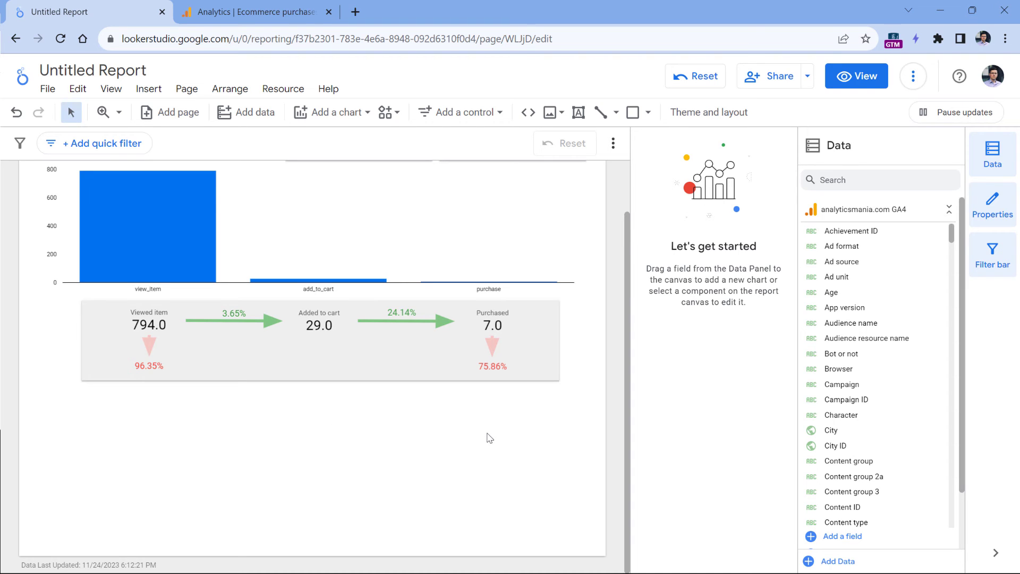
# Copy the column chart and paste the duplicate below the gray funnel panel
pyautogui.scroll(1, 179, 215)
pyautogui.click(180, 216)
pyautogui.scroll(1, 179, 216)
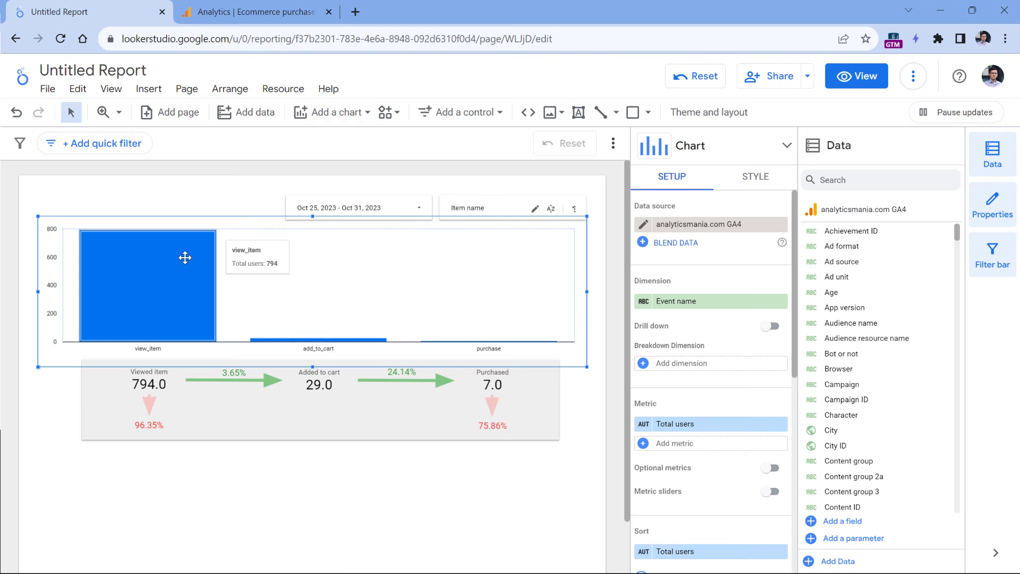
pyautogui.rightClick(184, 255)
pyautogui.click(205, 198)
pyautogui.rightClick(108, 473)
pyautogui.click(125, 369)
pyautogui.scroll(-1, 189, 483)
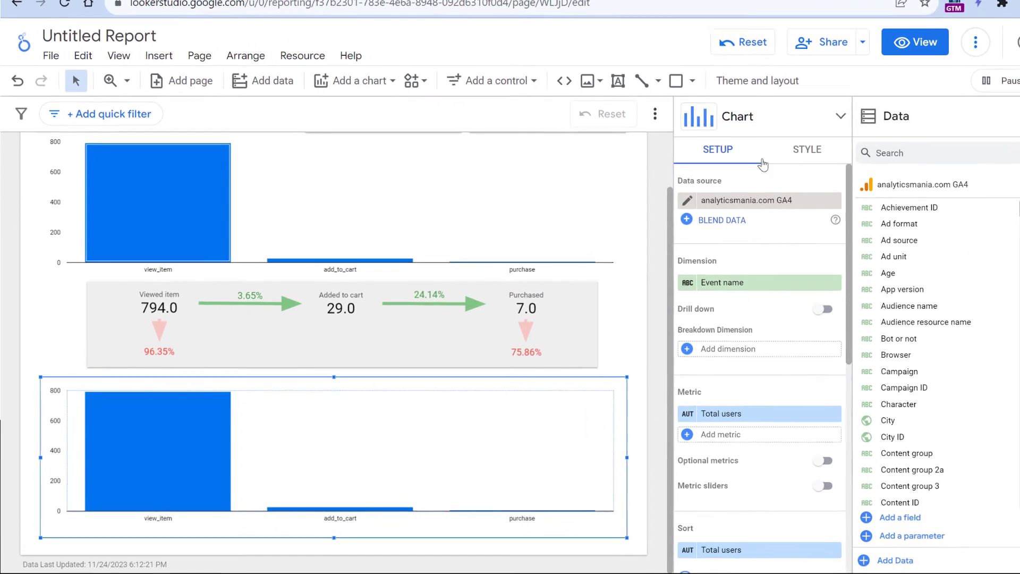
# Convert the duplicated column chart into a pivot table
pyautogui.click(787, 145)
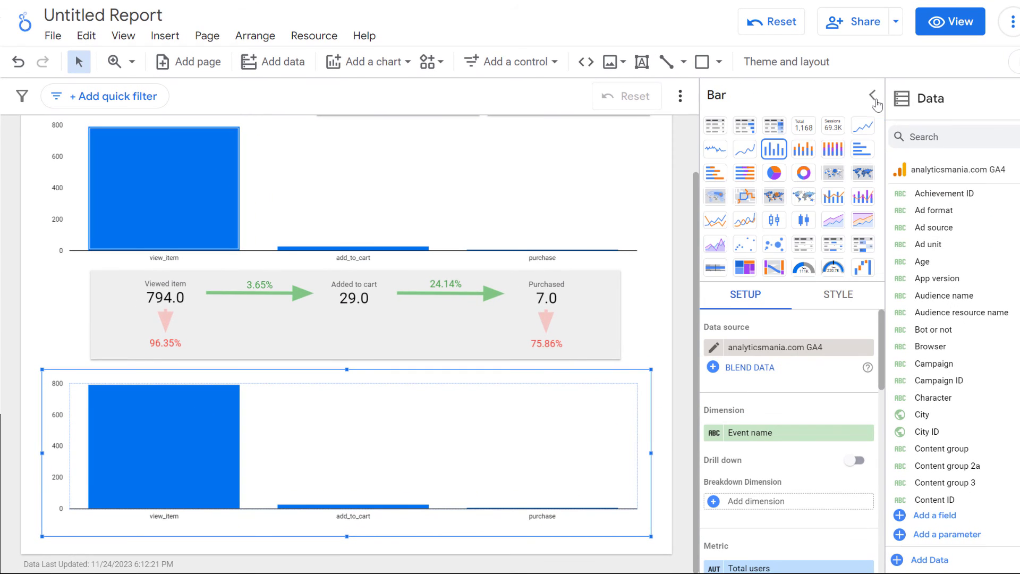
pyautogui.click(719, 132)
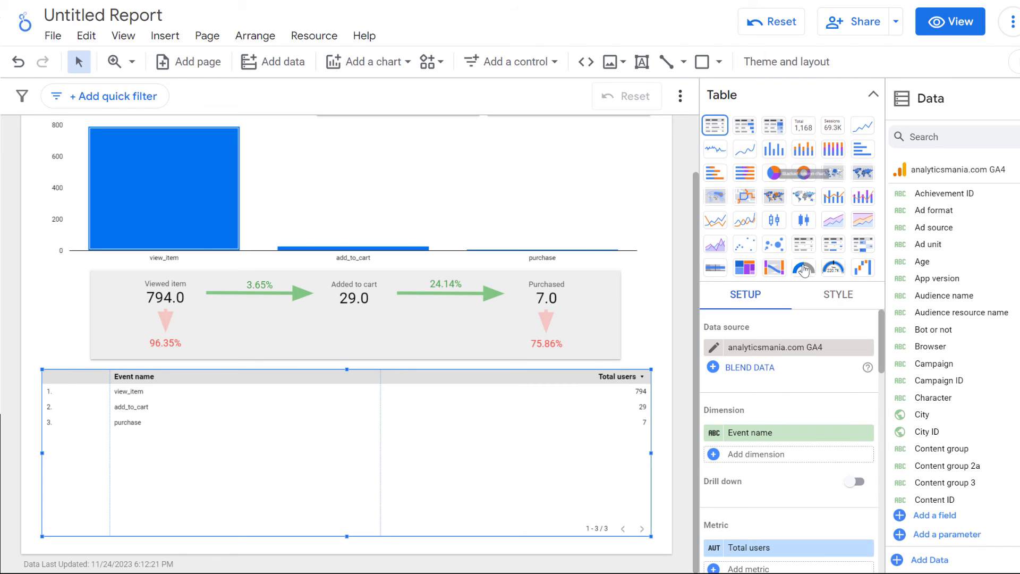
pyautogui.click(803, 245)
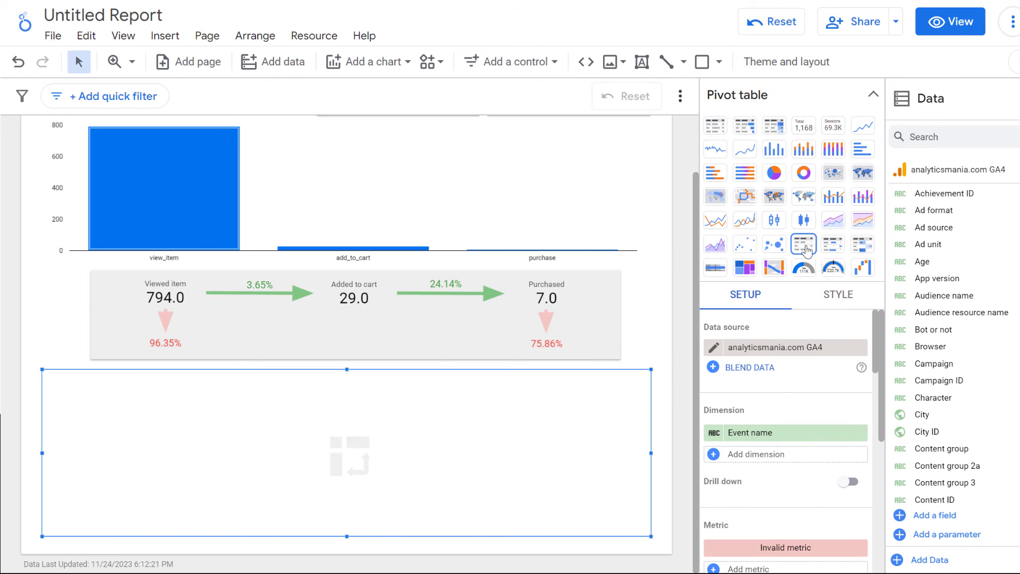
# Replace the pivot table's Achievement ID column dimension with Event name
pyautogui.scroll(-2, 775, 452)
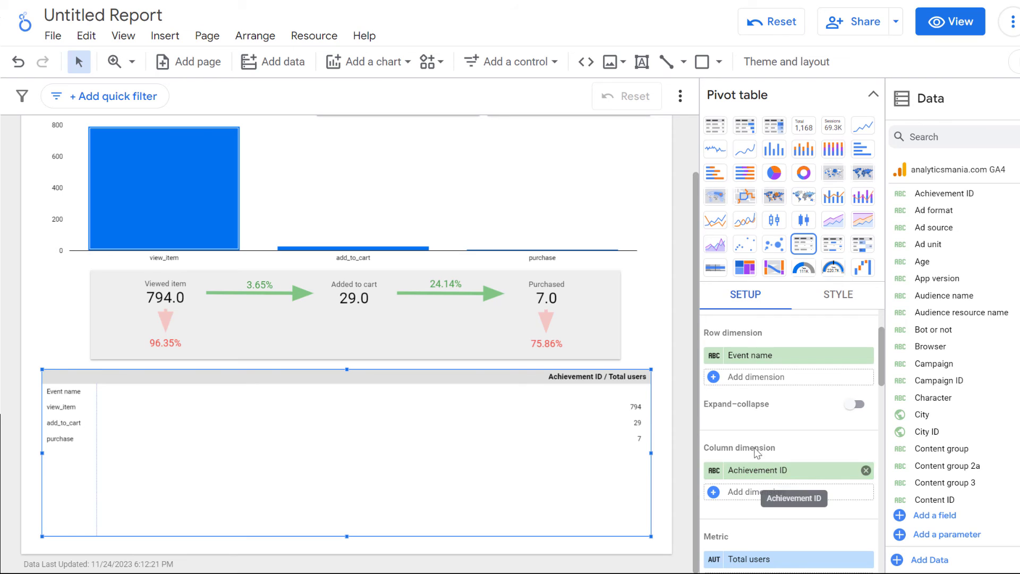
pyautogui.click(866, 470)
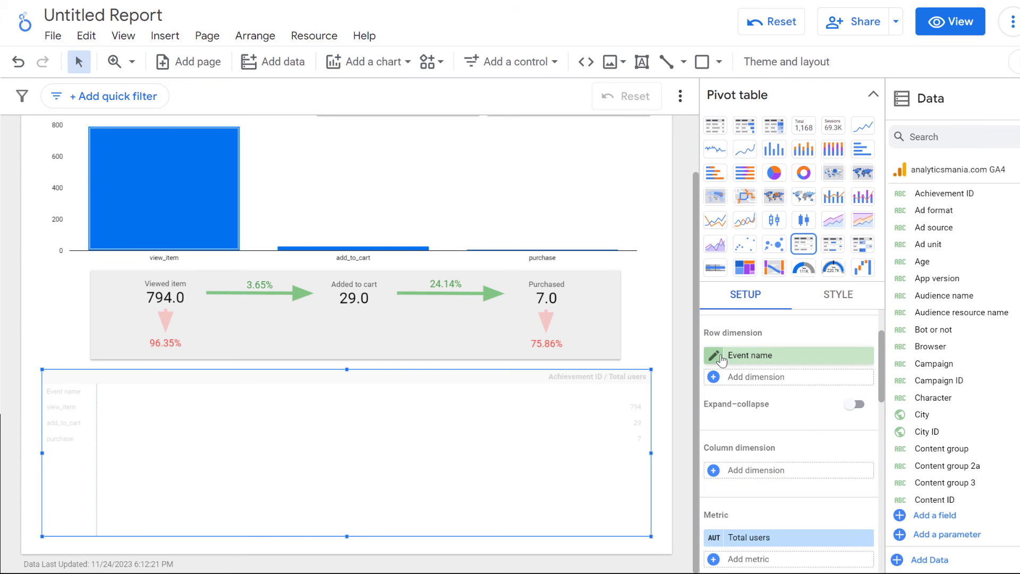
pyautogui.moveTo(722, 360); pyautogui.dragTo(734, 470)
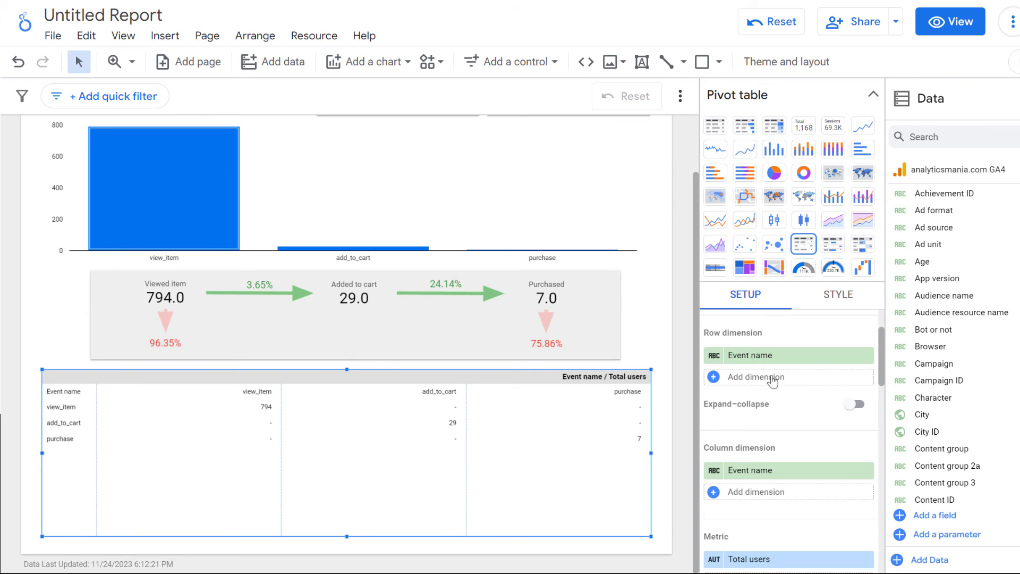
# Change the pivot table's row dimension to Item name and widen that column so the full course names fit
pyautogui.click(765, 355)
pyautogui.write('item name')
pyautogui.click(773, 385)
pyautogui.scroll(-3, 749, 409)
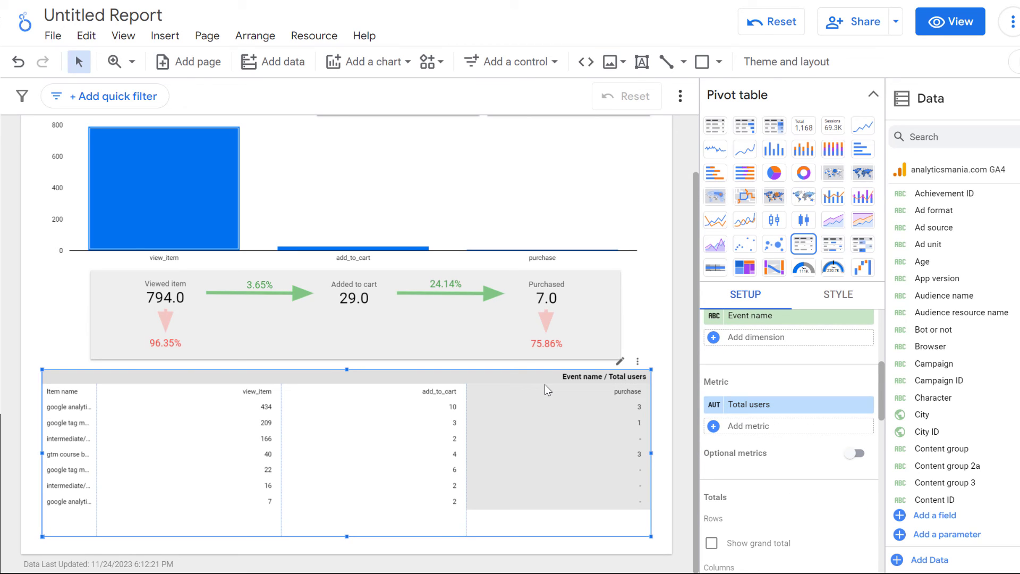
pyautogui.moveTo(97, 423); pyautogui.dragTo(226, 420)
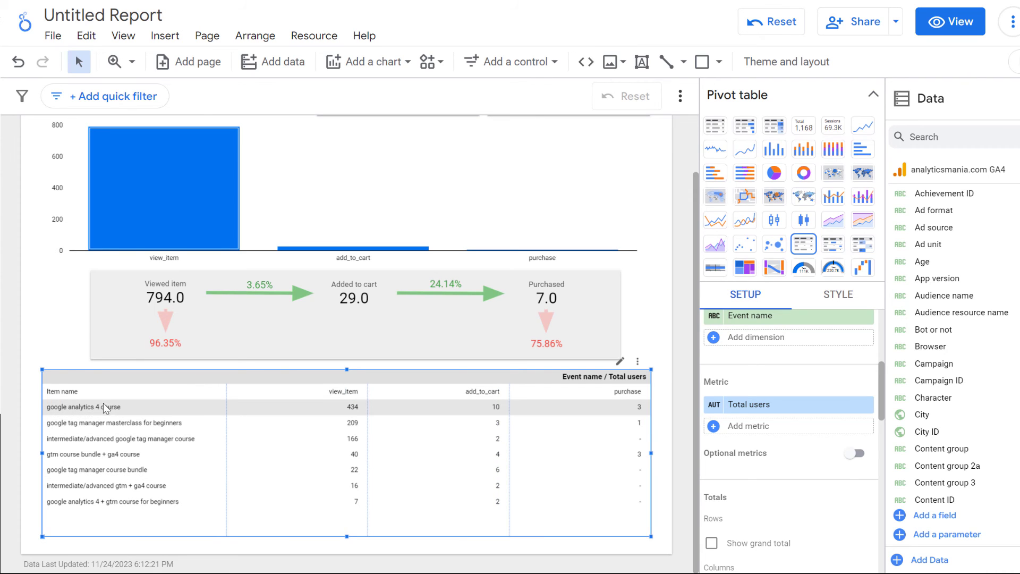
# Check the pivot table's filter and the report's controls, and open the report in view mode to review it
pyautogui.scroll(-8, 783, 365)
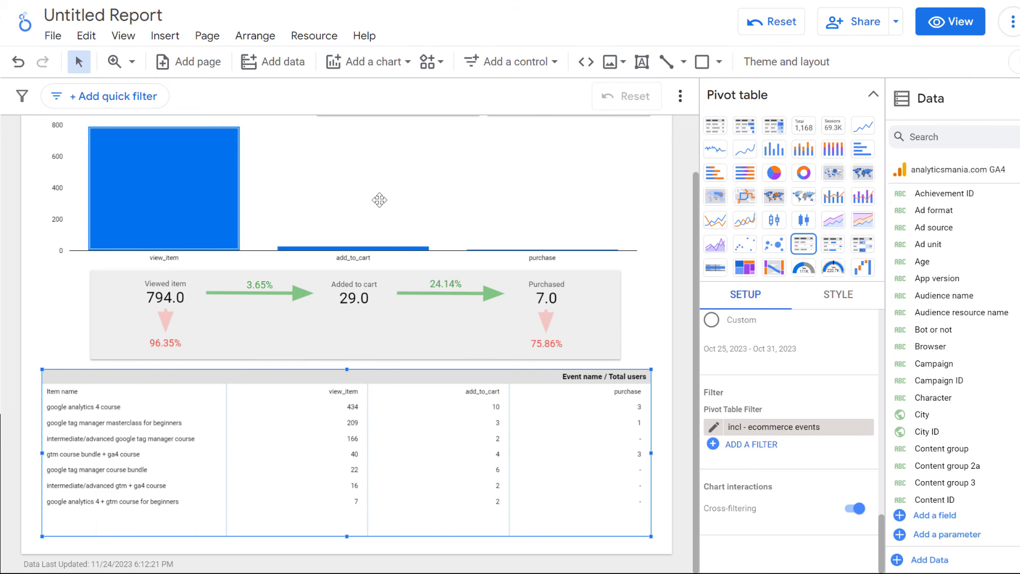
pyautogui.scroll(2, 379, 200)
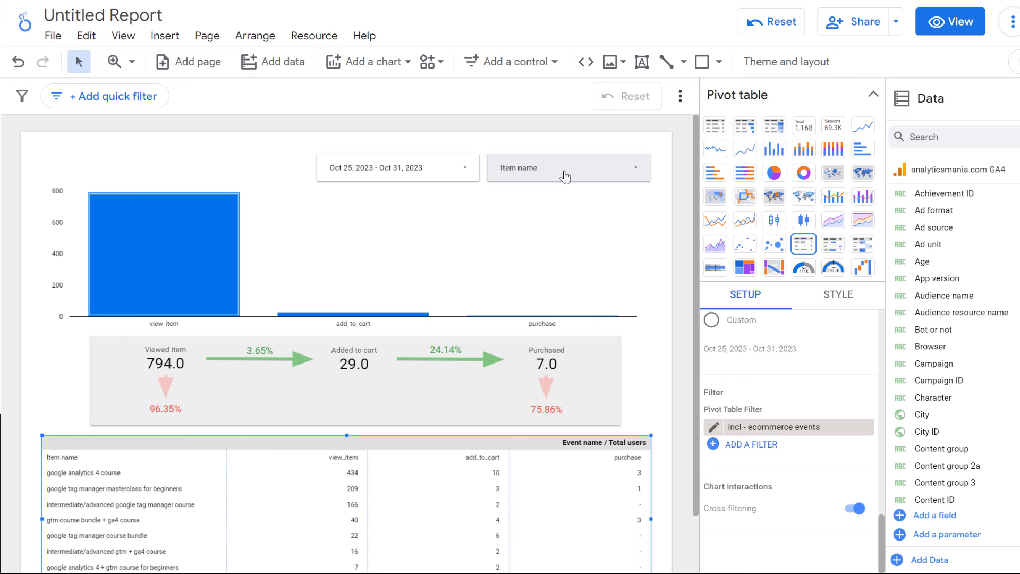
pyautogui.scroll(-2, 441, 276)
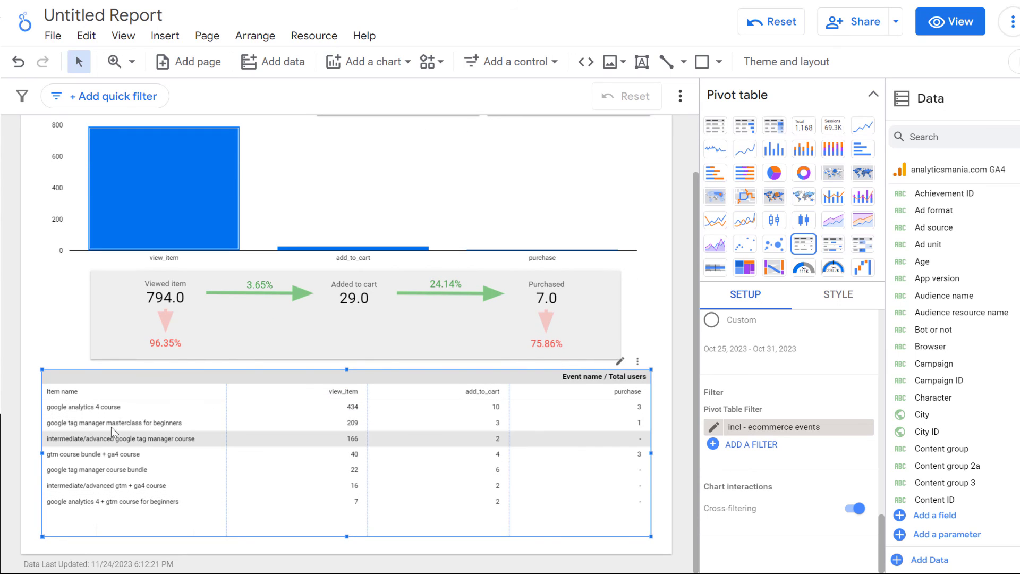
pyautogui.click(951, 26)
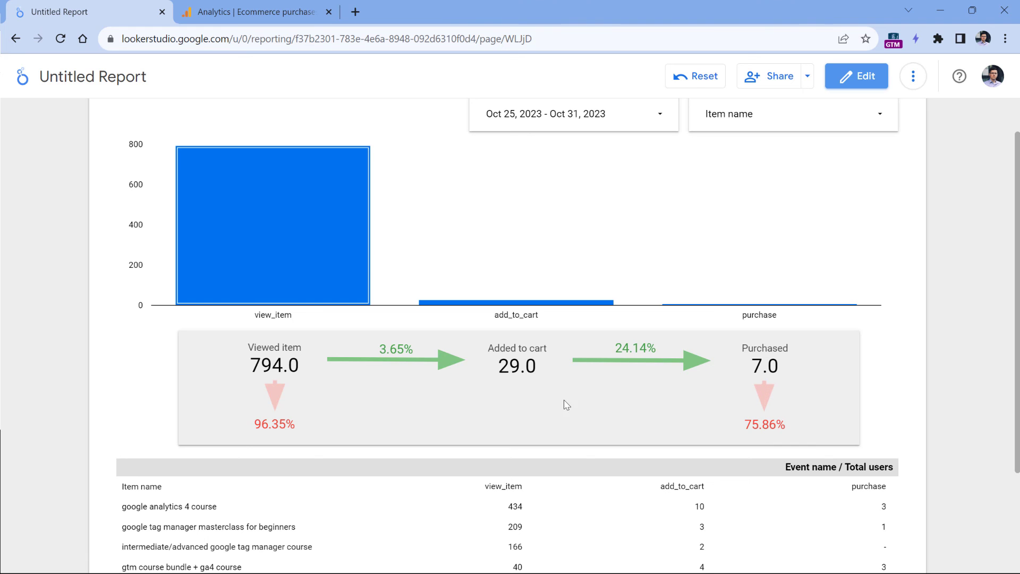
# Return to editing and move the downward red arrow and its percentage from below Purchased to beneath the second green arrow
pyautogui.click(853, 76)
pyautogui.click(491, 412)
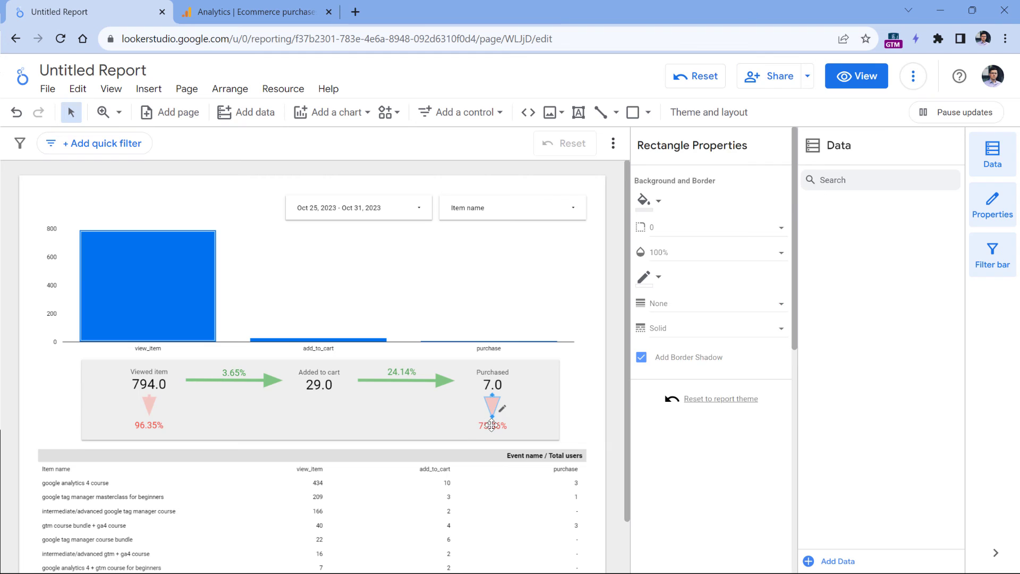
pyautogui.keyDown('shift'); pyautogui.click(493, 415); pyautogui.keyUp('shift')
pyautogui.moveTo(492, 415); pyautogui.dragTo(407, 411)
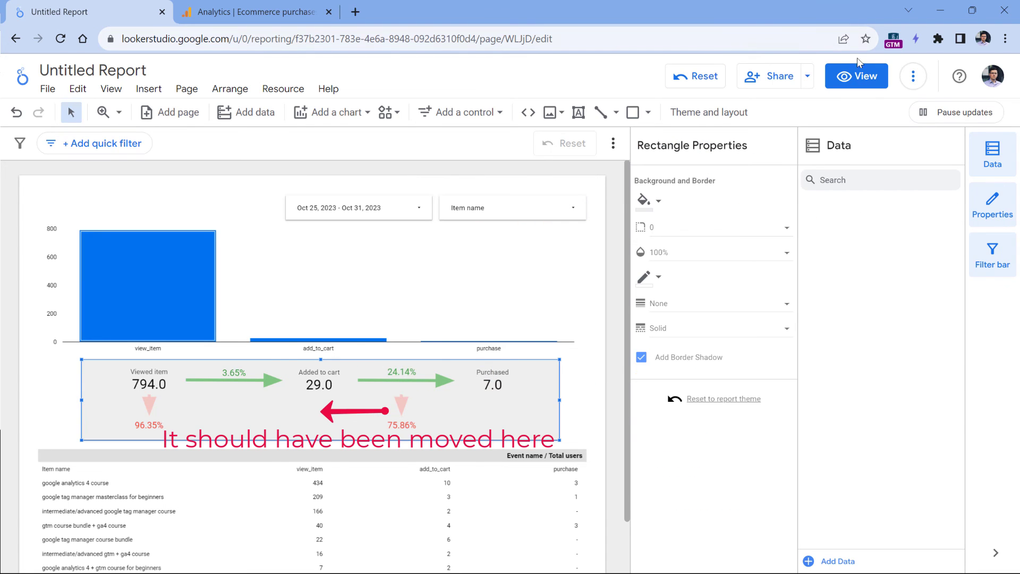
# In view mode, test cross-filtering with the google analytics 4 course and gtm course bundle + ga4 course rows, and clear the selection
pyautogui.click(856, 76)
pyautogui.moveTo(327, 221)
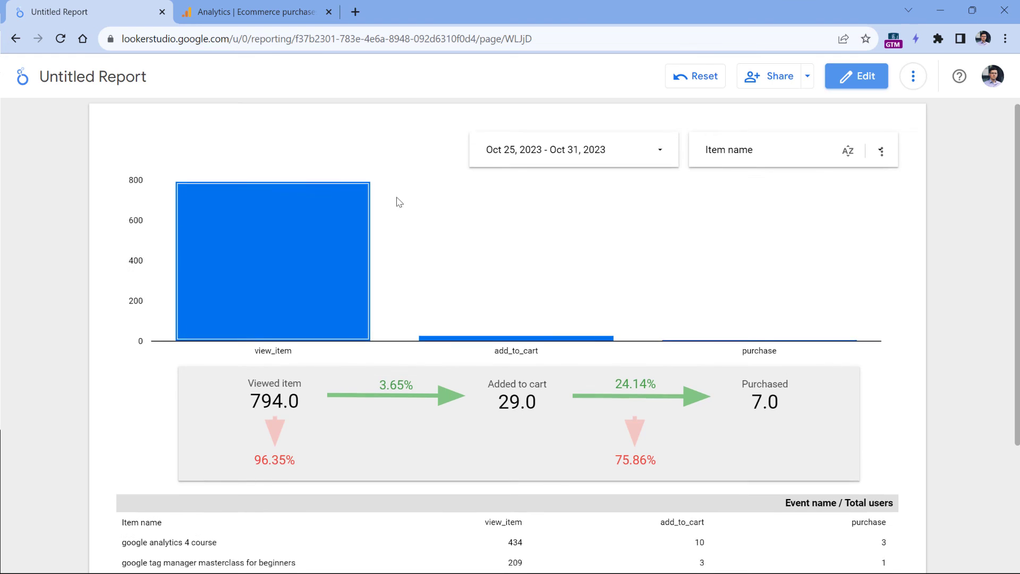
pyautogui.scroll(-3, 228, 371)
pyautogui.click(167, 419)
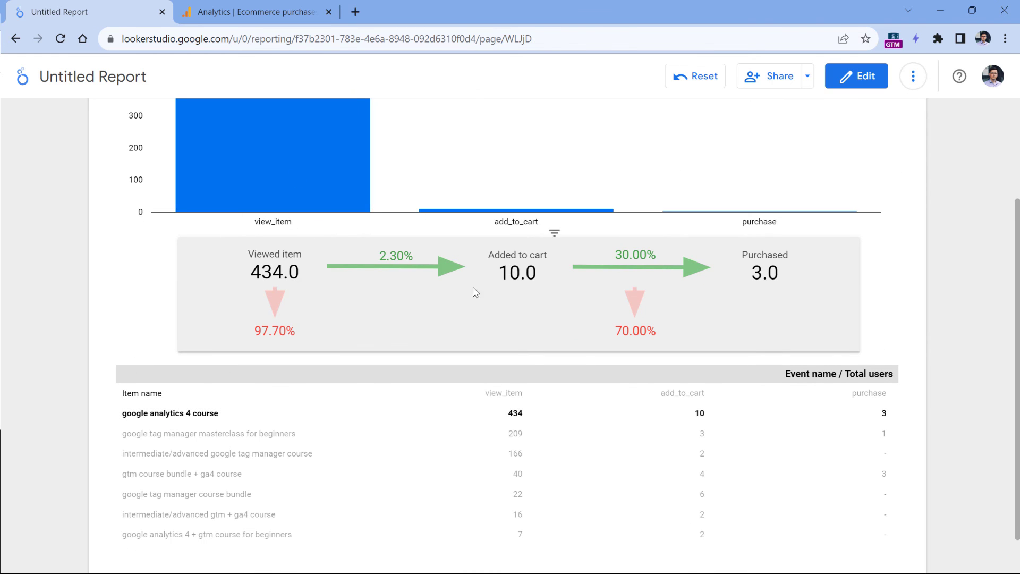
pyautogui.click(319, 473)
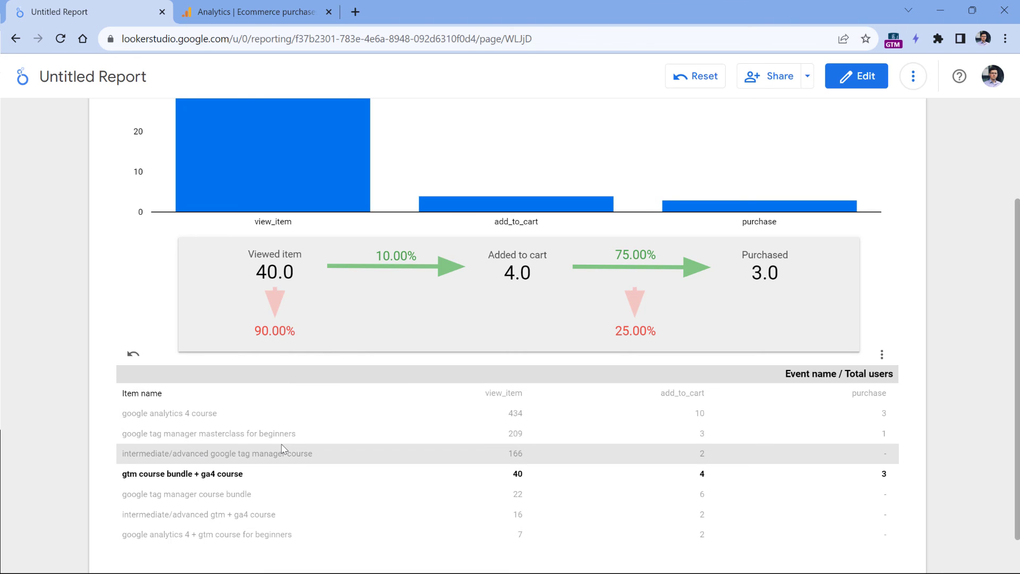
pyautogui.click(184, 477)
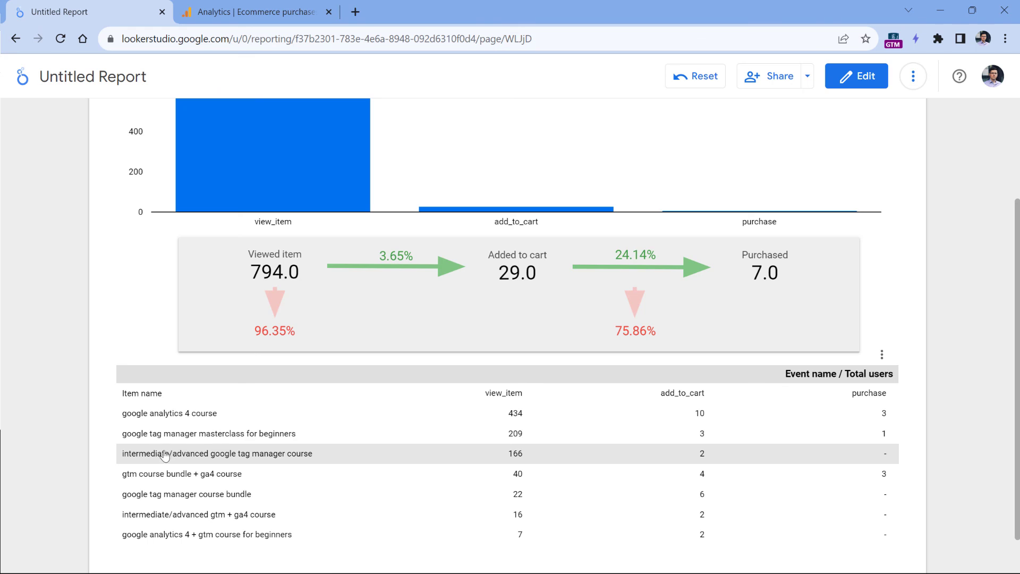
# Filter Item name to google analytics 4 course, gtm course bundle + ga4 course, intermediate/advanced gtm + ga4 course and google analytics 4 + gtm course for beginners
pyautogui.scroll(3, 580, 345)
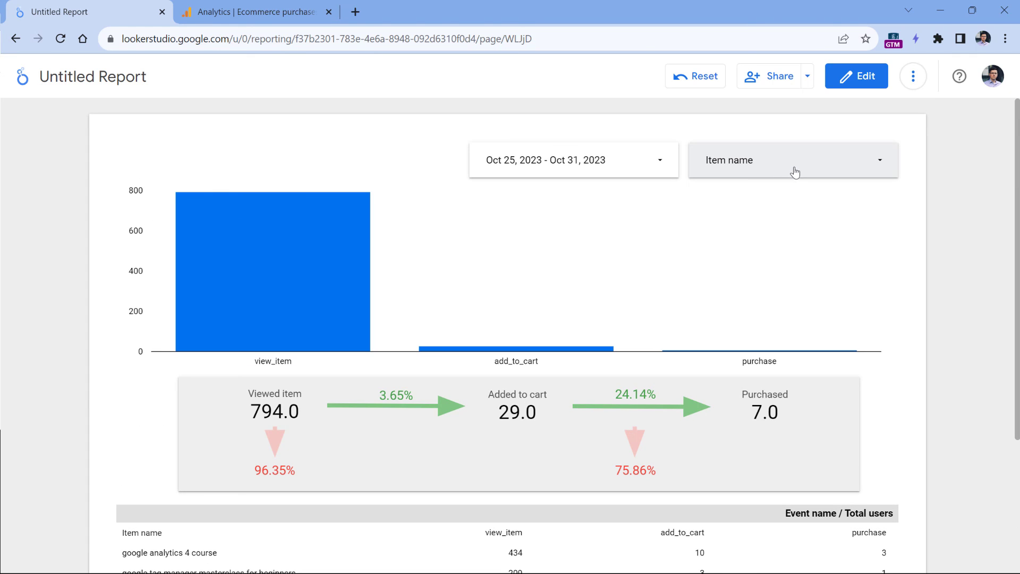
pyautogui.click(793, 164)
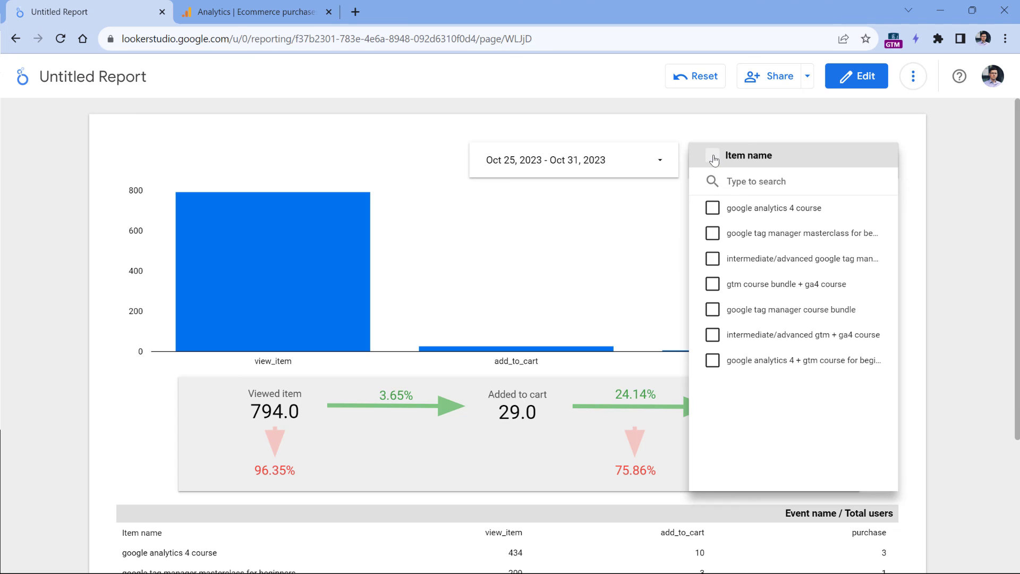
pyautogui.click(712, 208)
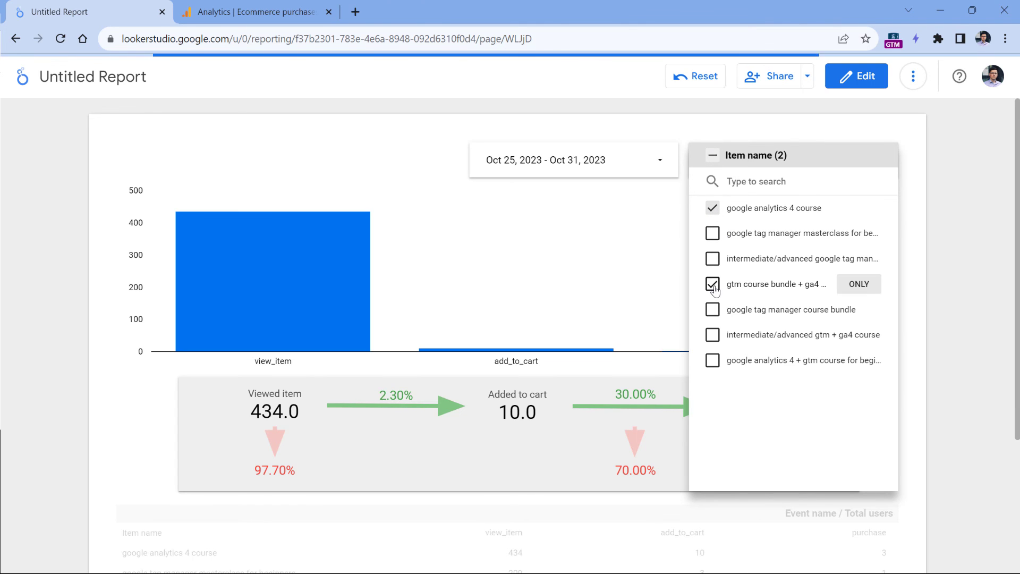
pyautogui.click(713, 335)
pyautogui.click(712, 360)
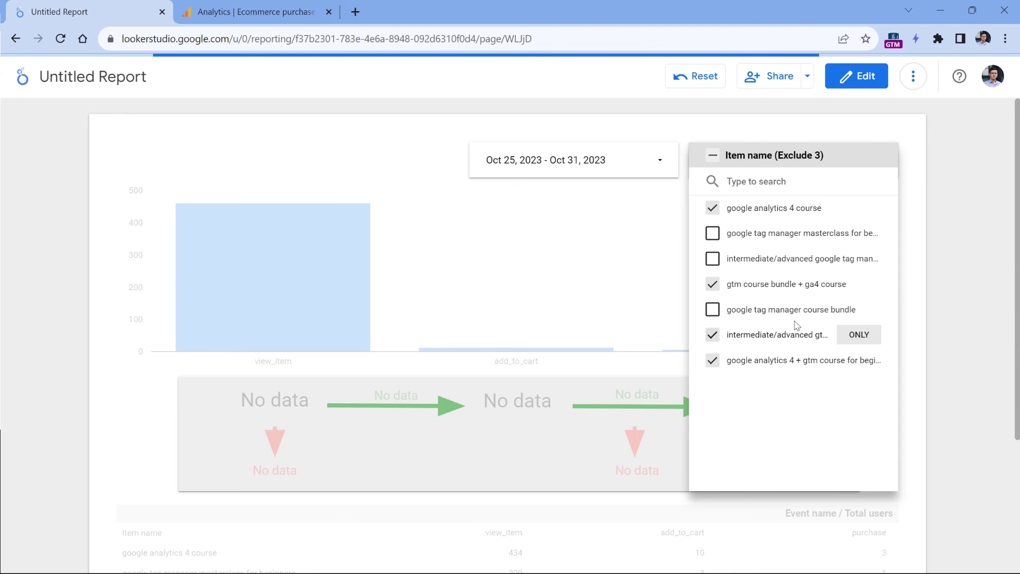